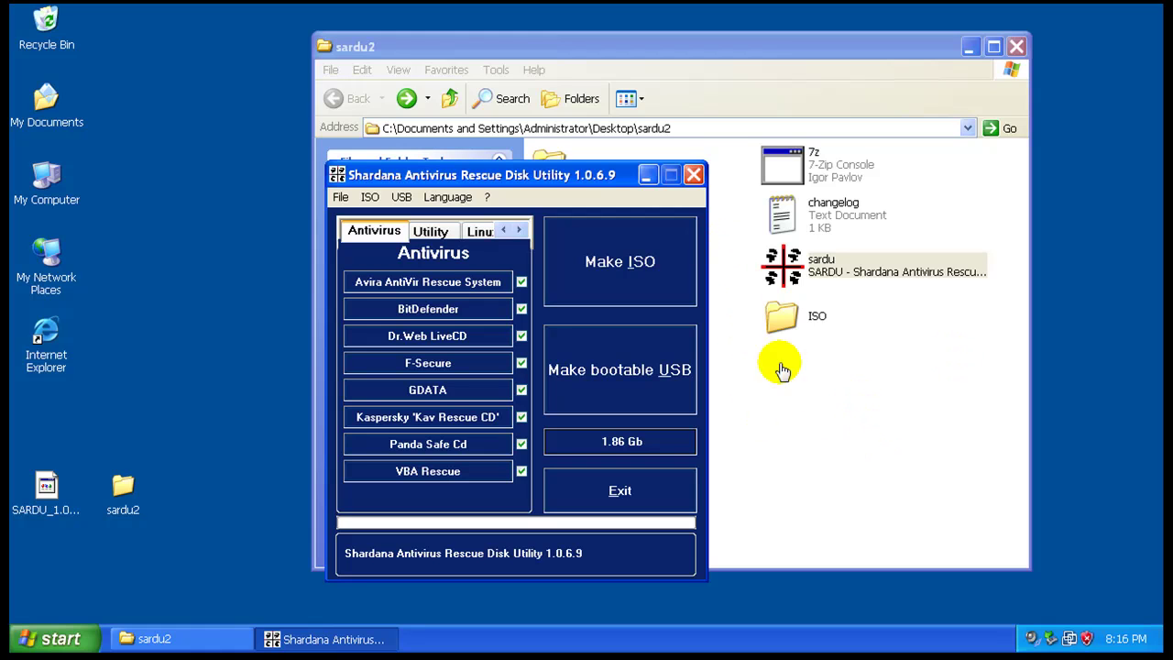
click(959, 422)
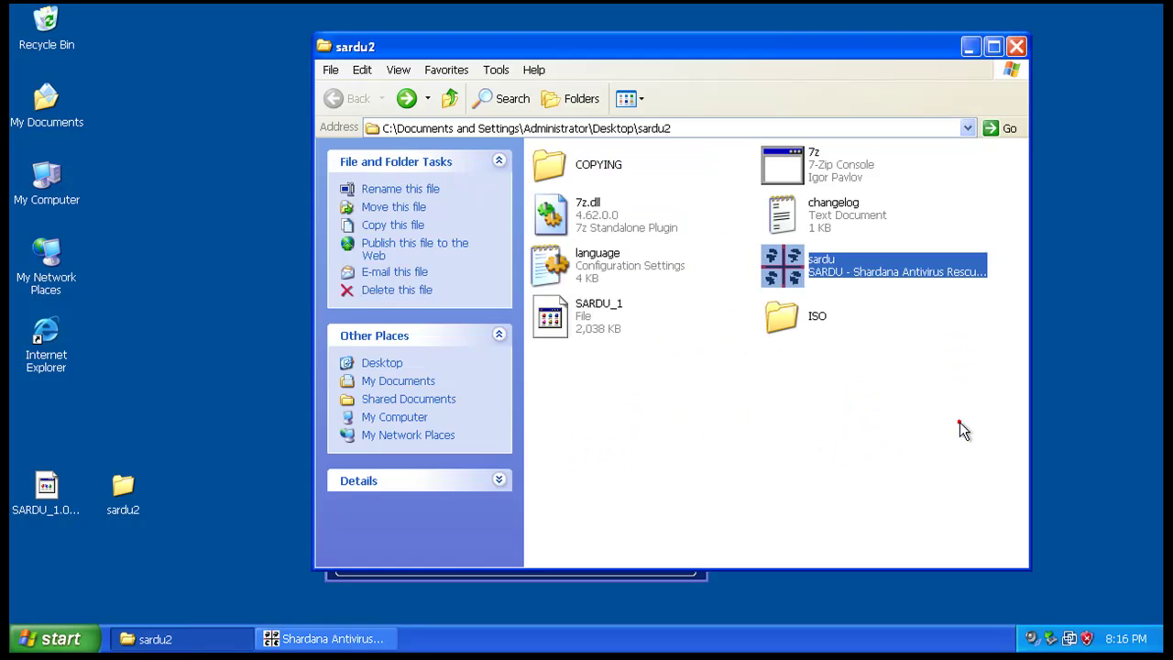
click(525, 580)
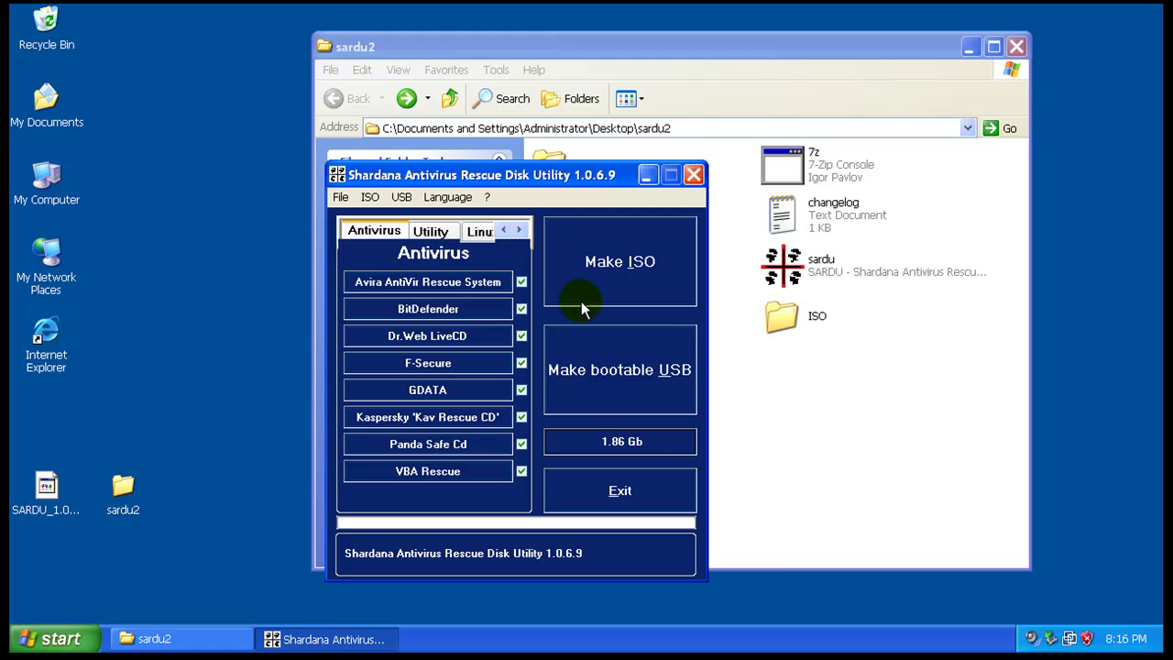
mouse_move(534, 180)
mouse_down()
mouse_move(591, 195)
mouse_move(540, 188)
mouse_up()
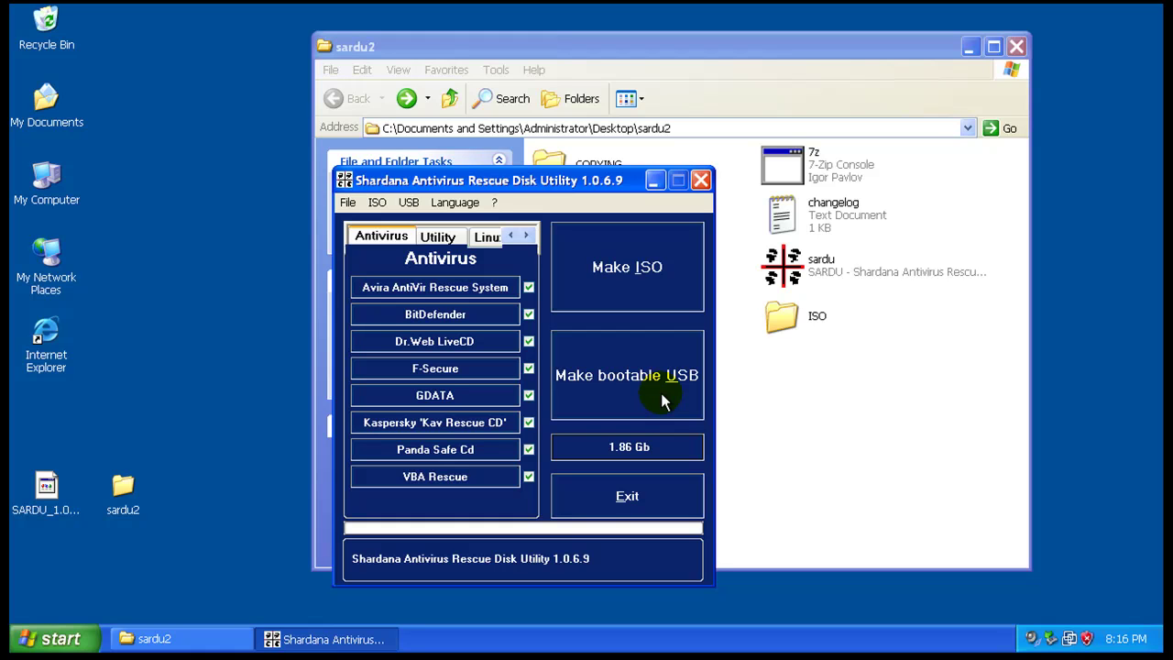
click(608, 376)
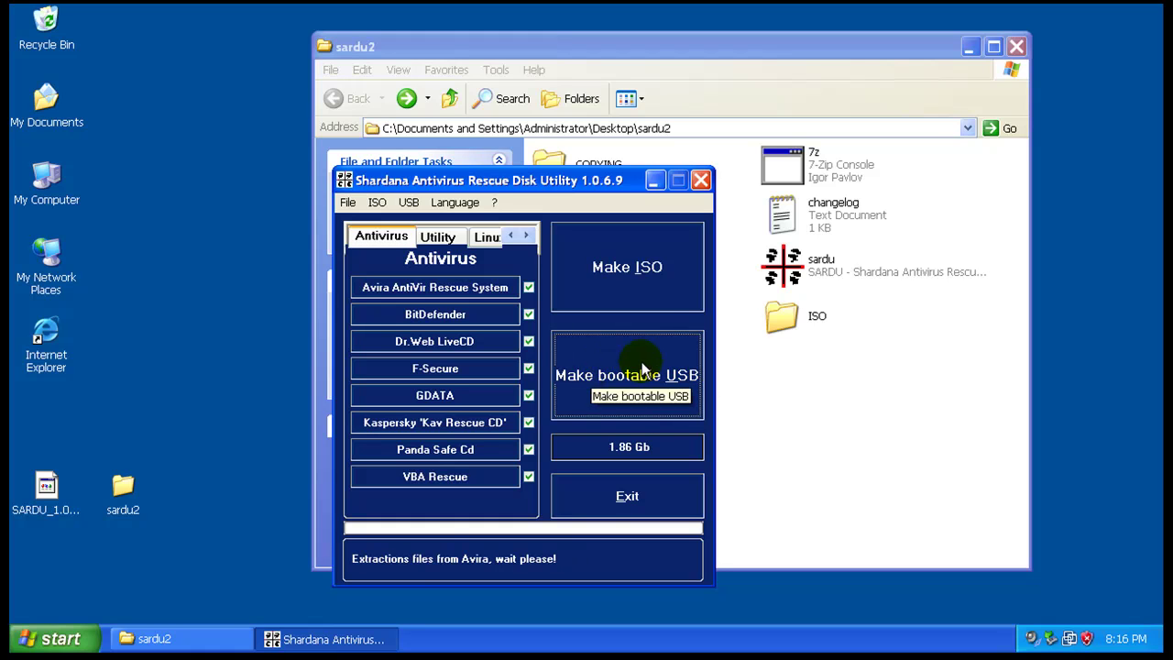
click(701, 417)
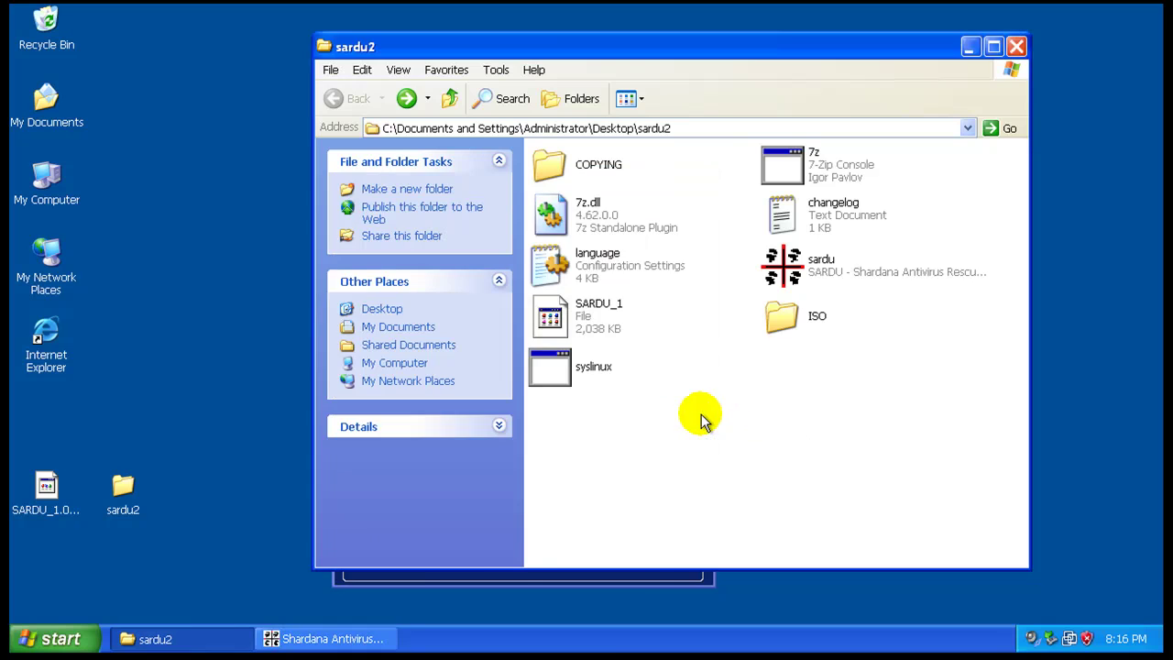
click(625, 574)
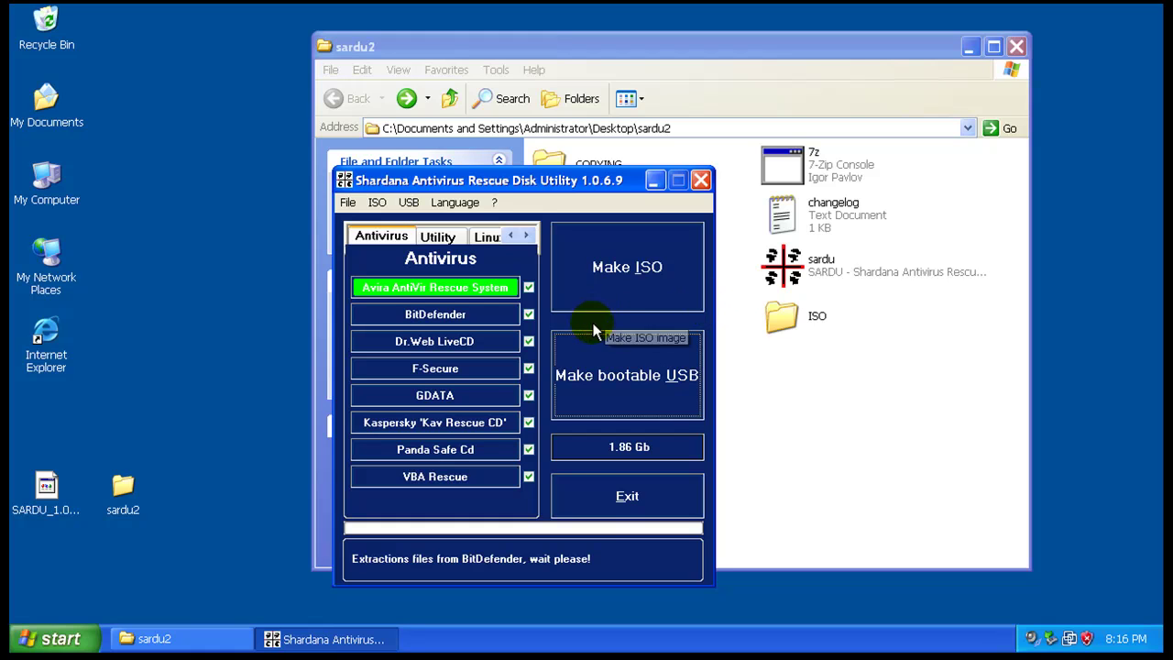
click(630, 496)
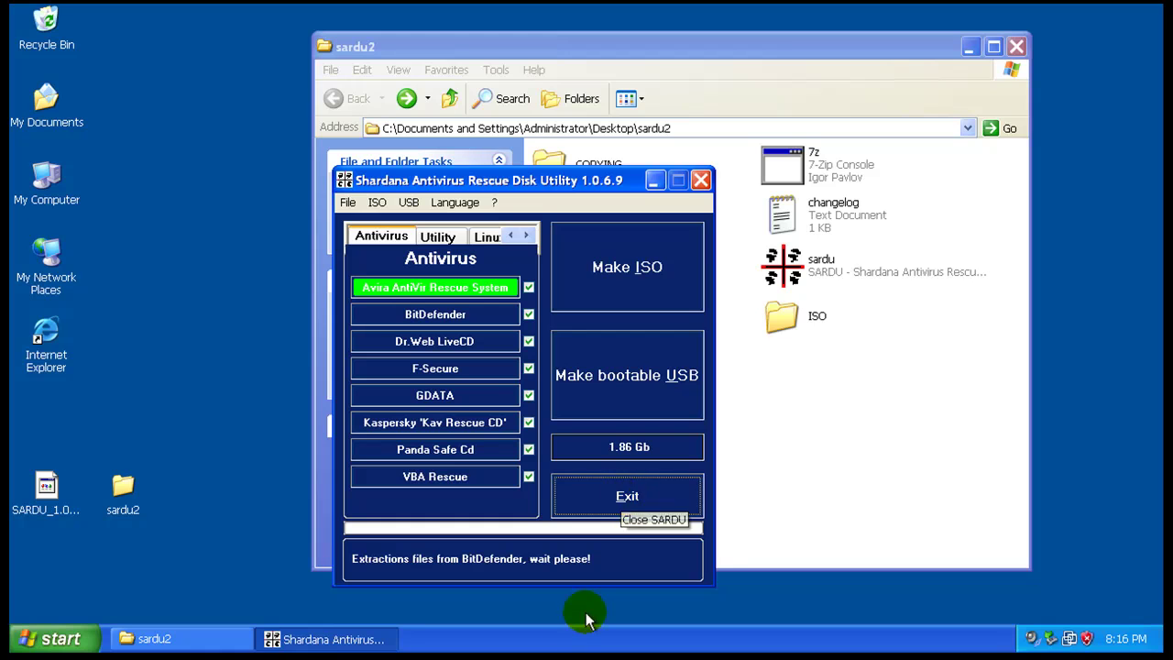
Force the running Shardana Antivirus Rescue Disk Utility to end immediately from Windows Task Manager
right_click(550, 636)
click(600, 576)
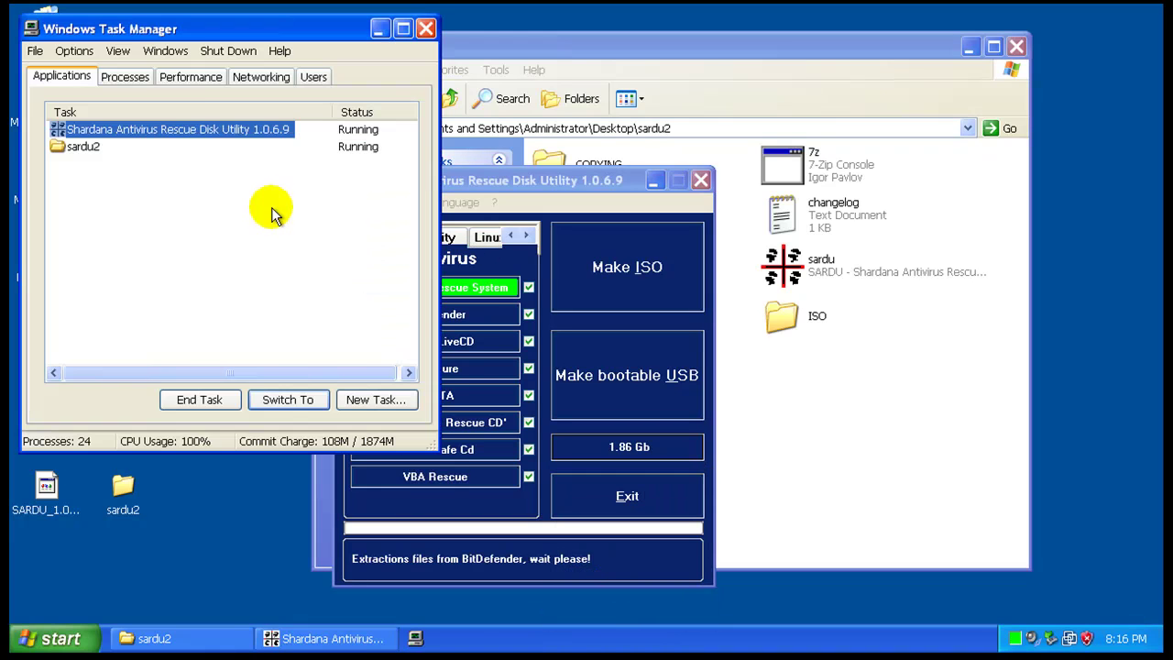
right_click(139, 136)
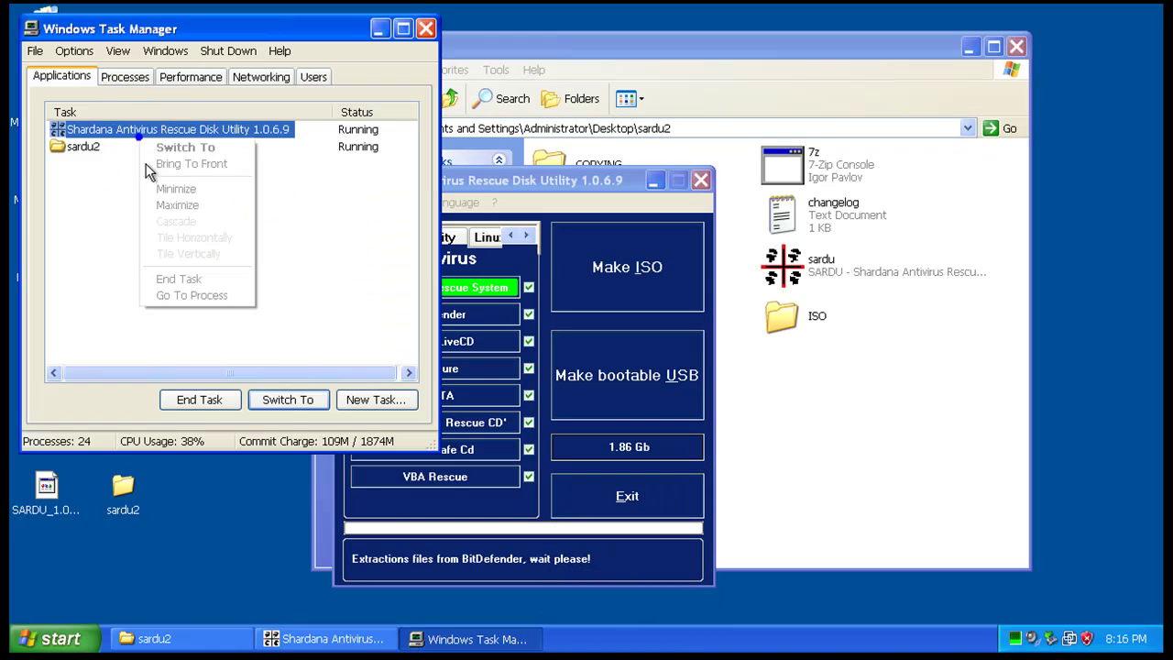
click(204, 399)
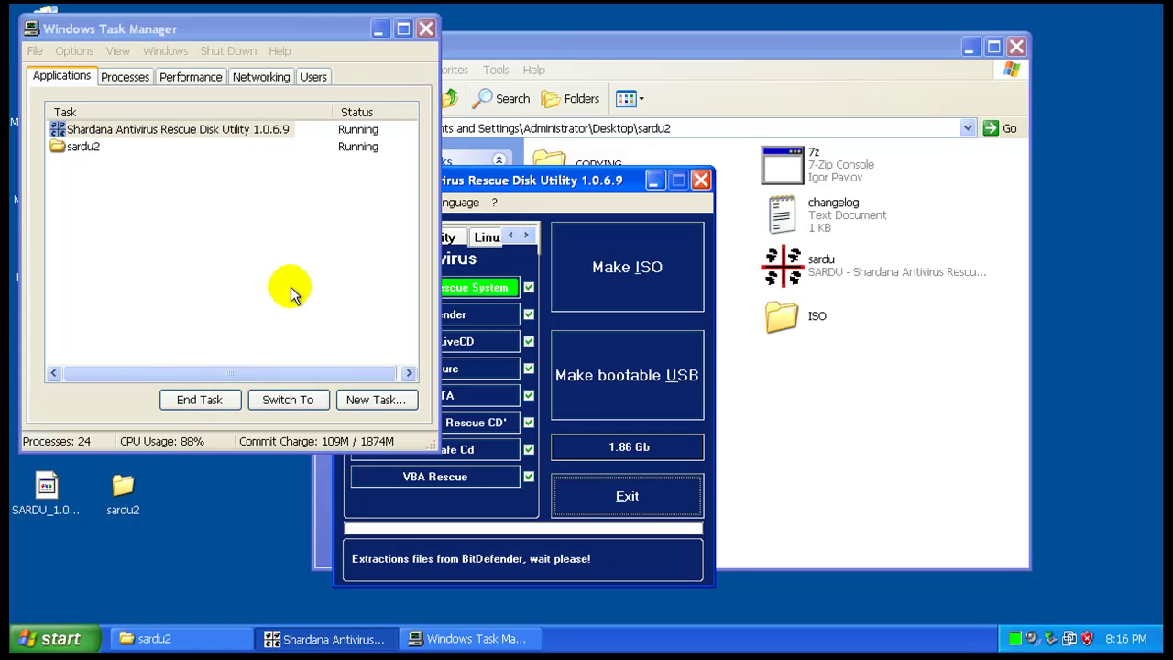
click(210, 398)
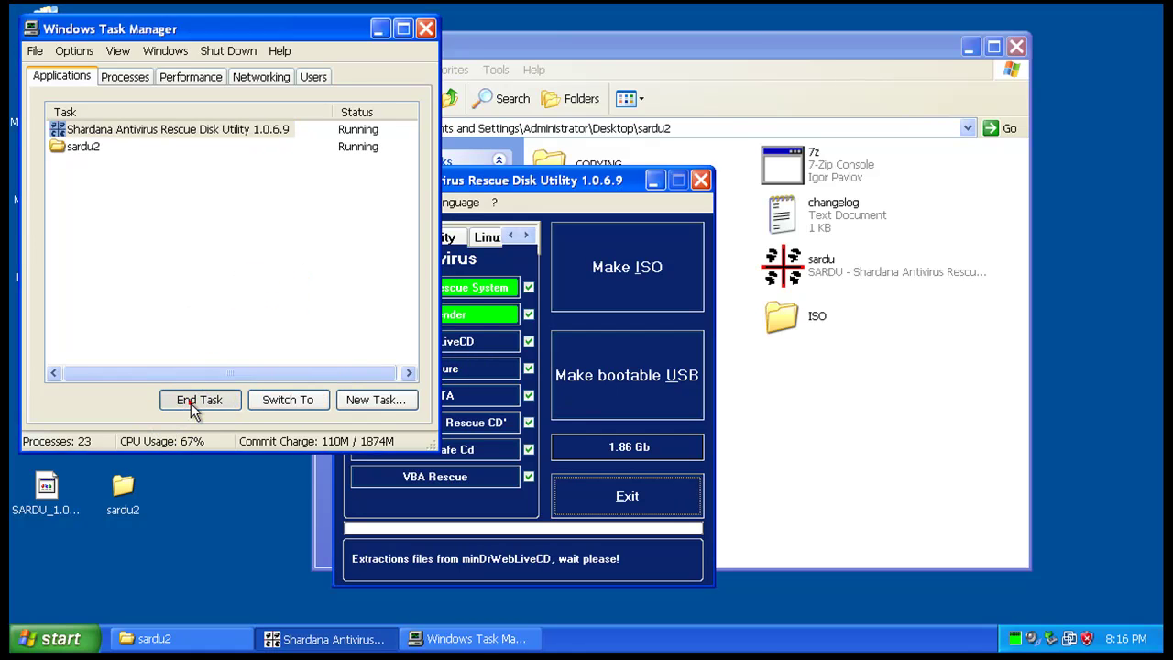
click(193, 400)
click(203, 399)
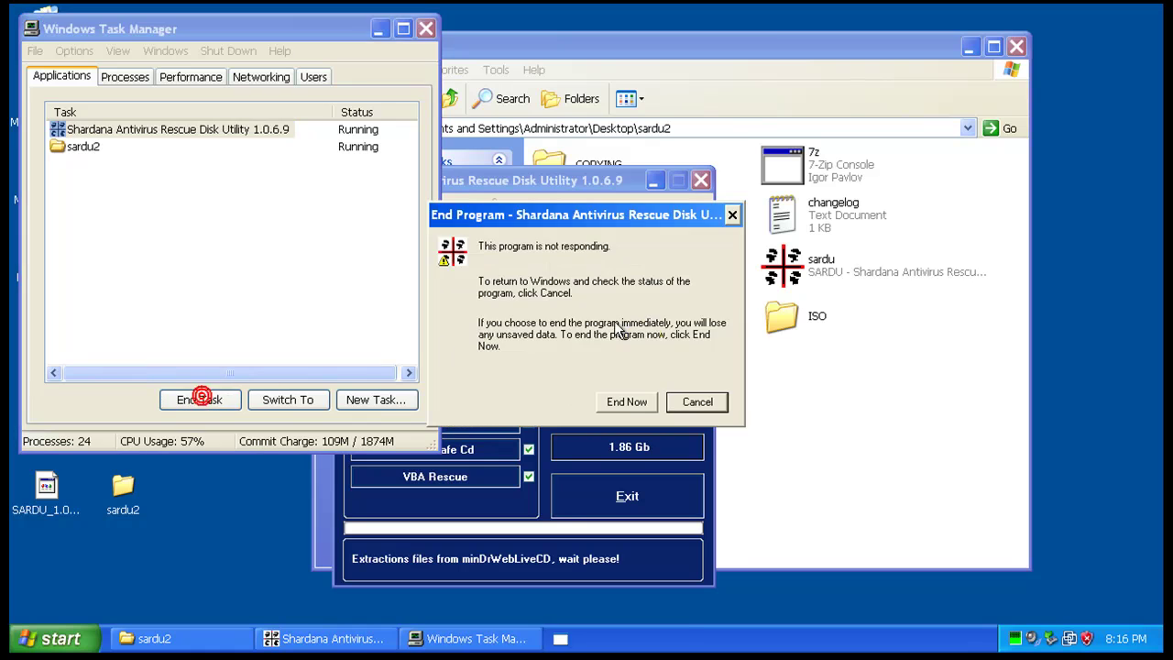
click(697, 400)
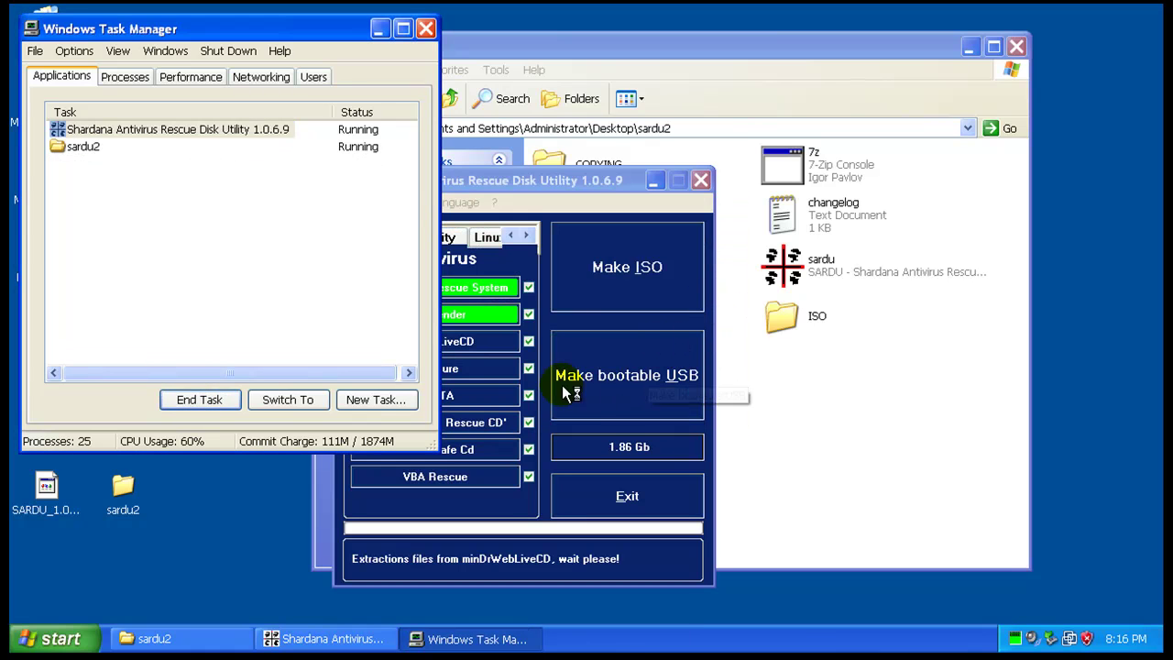
click(603, 199)
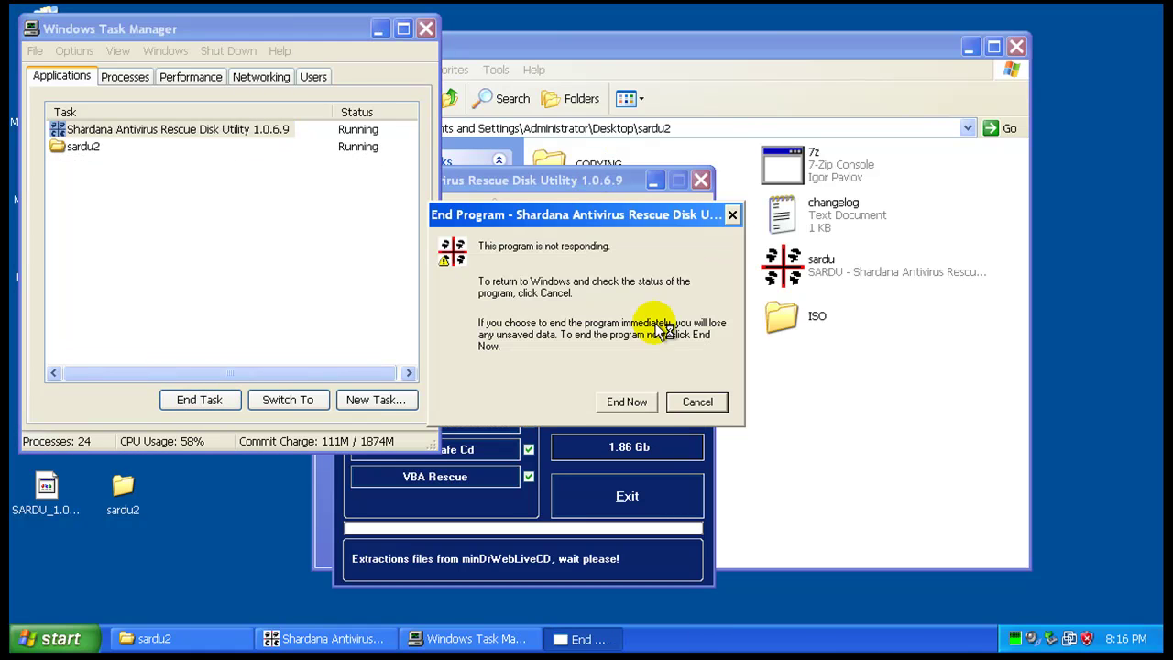
click(629, 399)
click(599, 180)
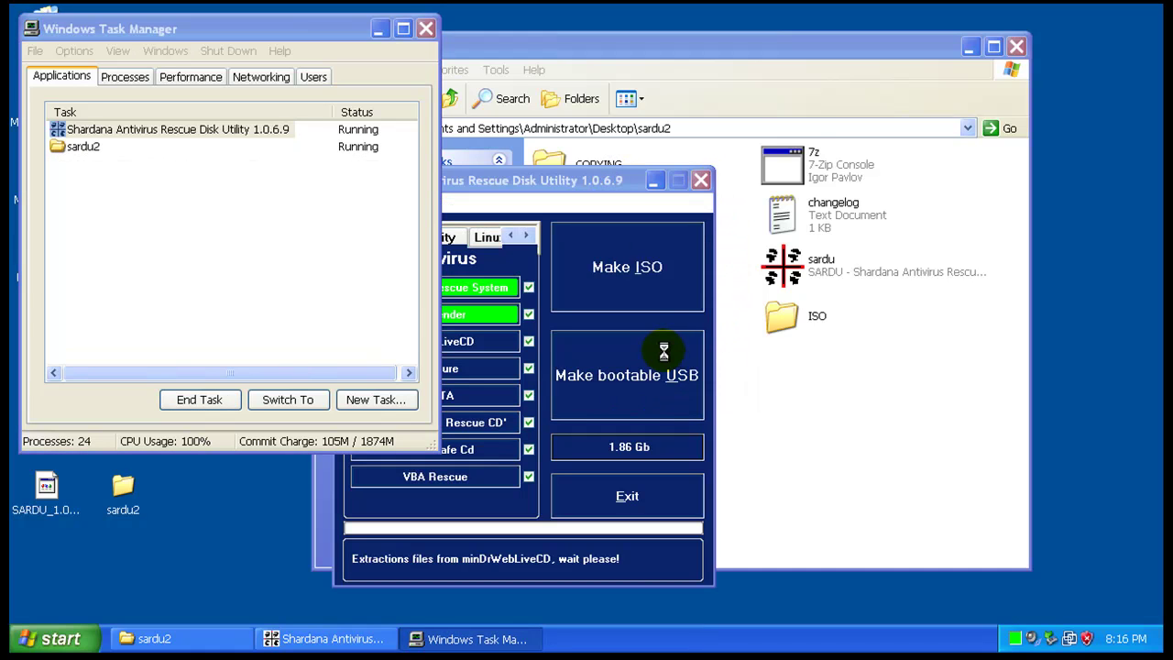
Decline sending the sardu.exe error report to Microsoft and close Task Manager
click(125, 77)
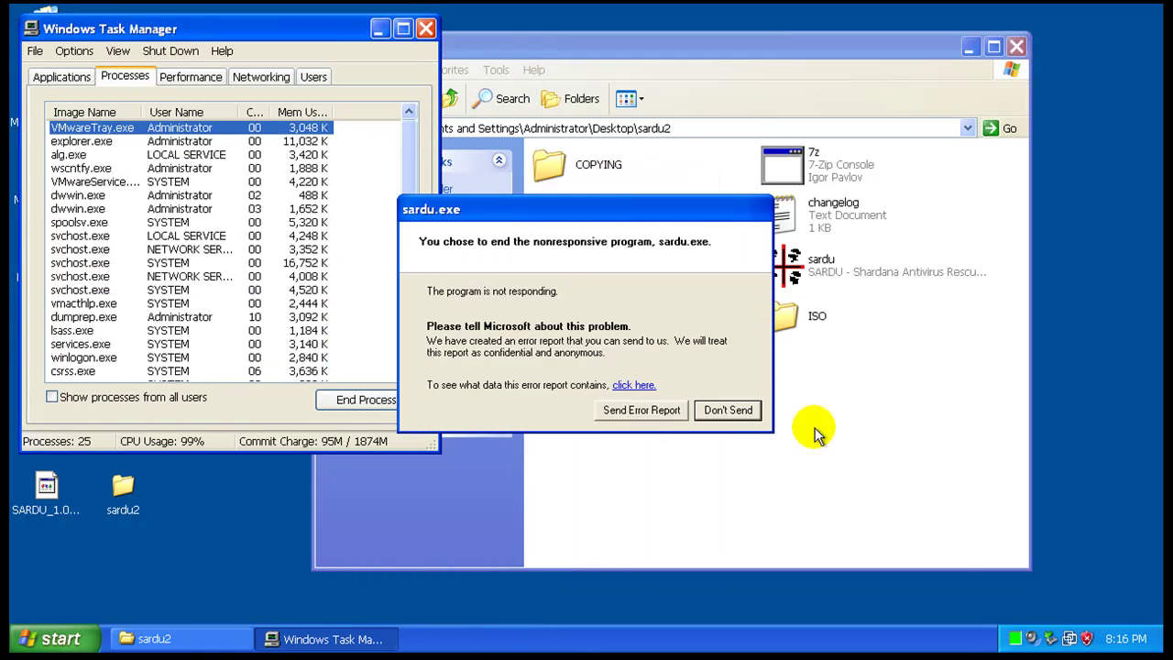
click(726, 412)
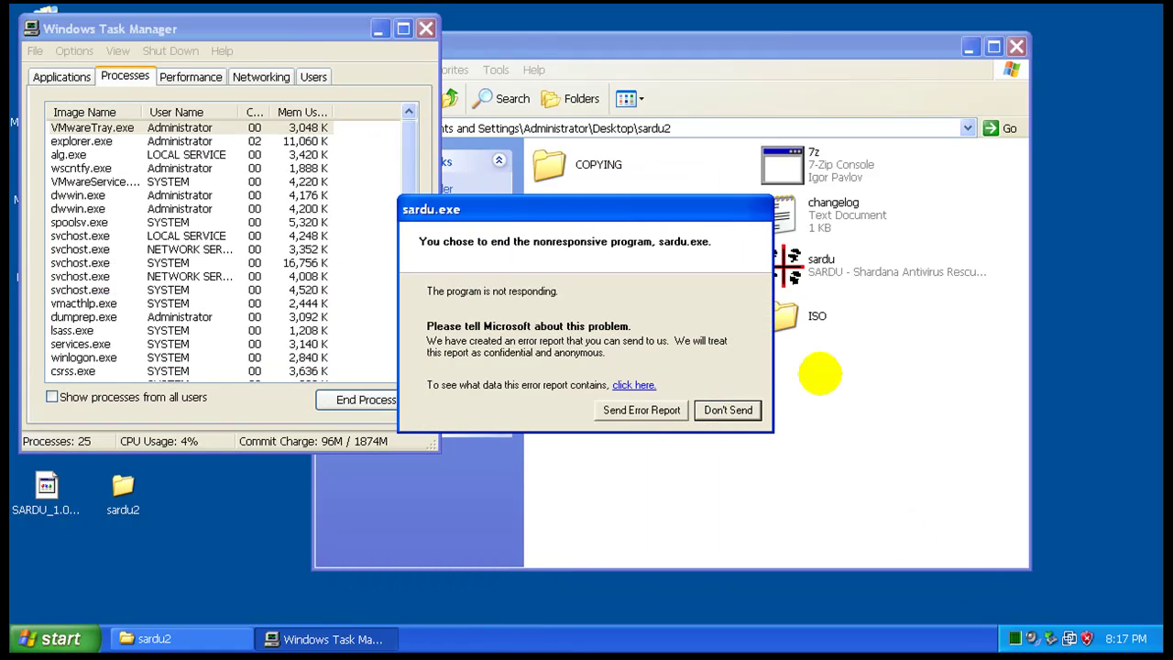
click(724, 410)
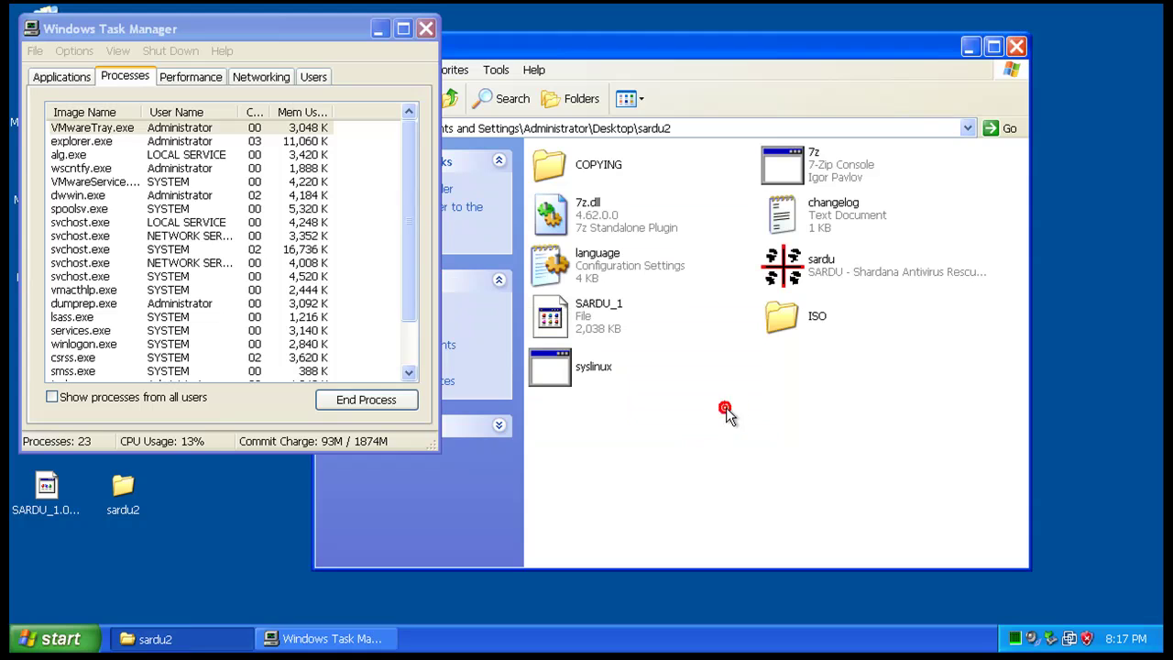
click(426, 28)
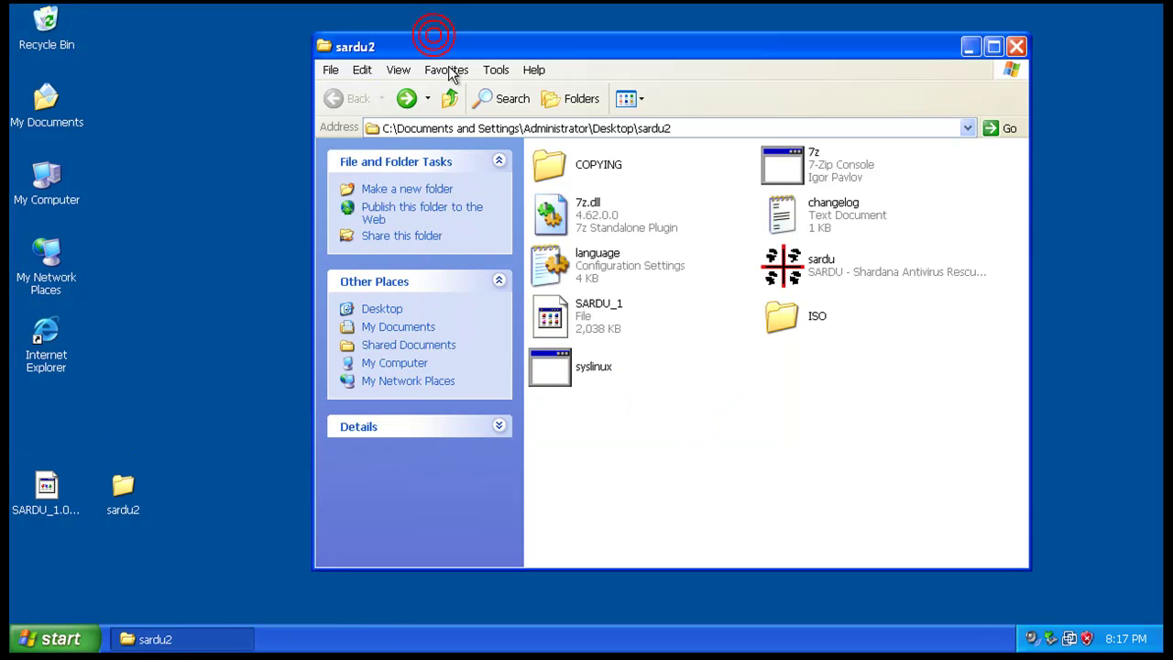
Relaunch sardu from the sardu2 folder and reposition its window over the folder window
double_click(779, 321)
key(BackSpace)
double_click(784, 264)
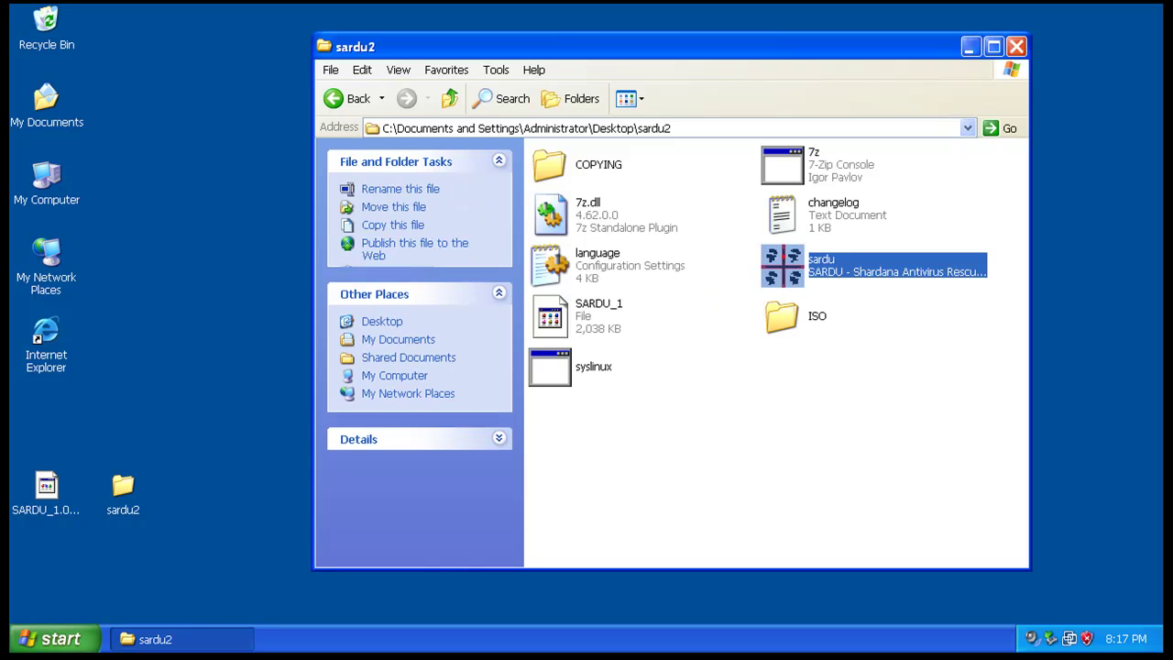
drag(486, 220, 587, 211)
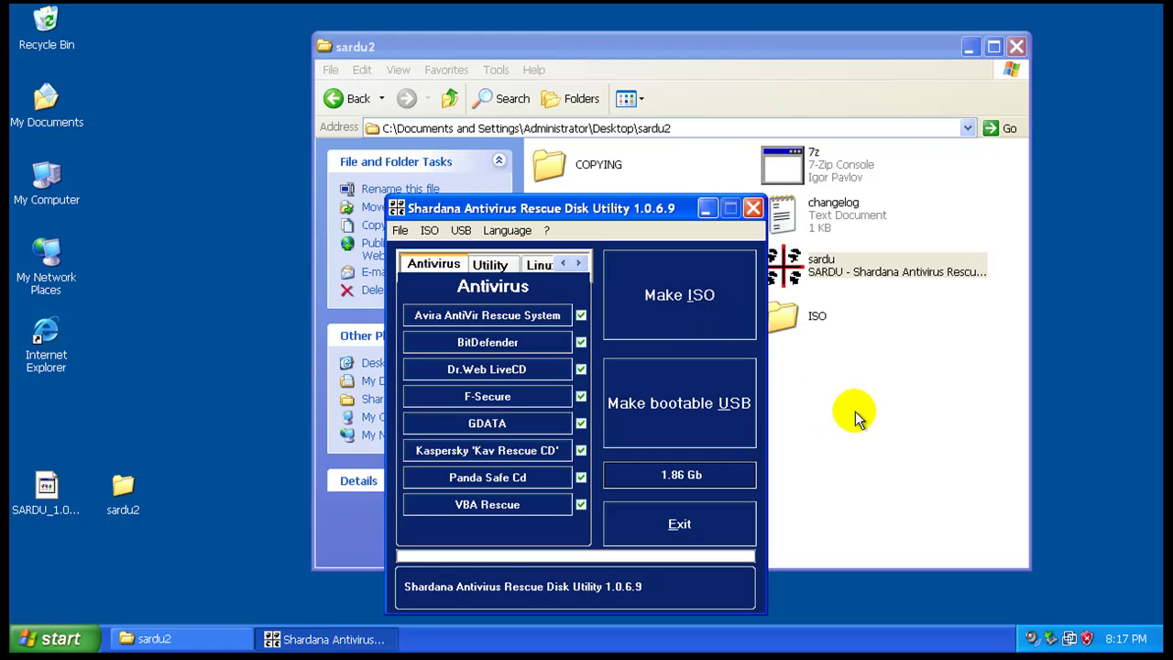
drag(644, 217, 650, 144)
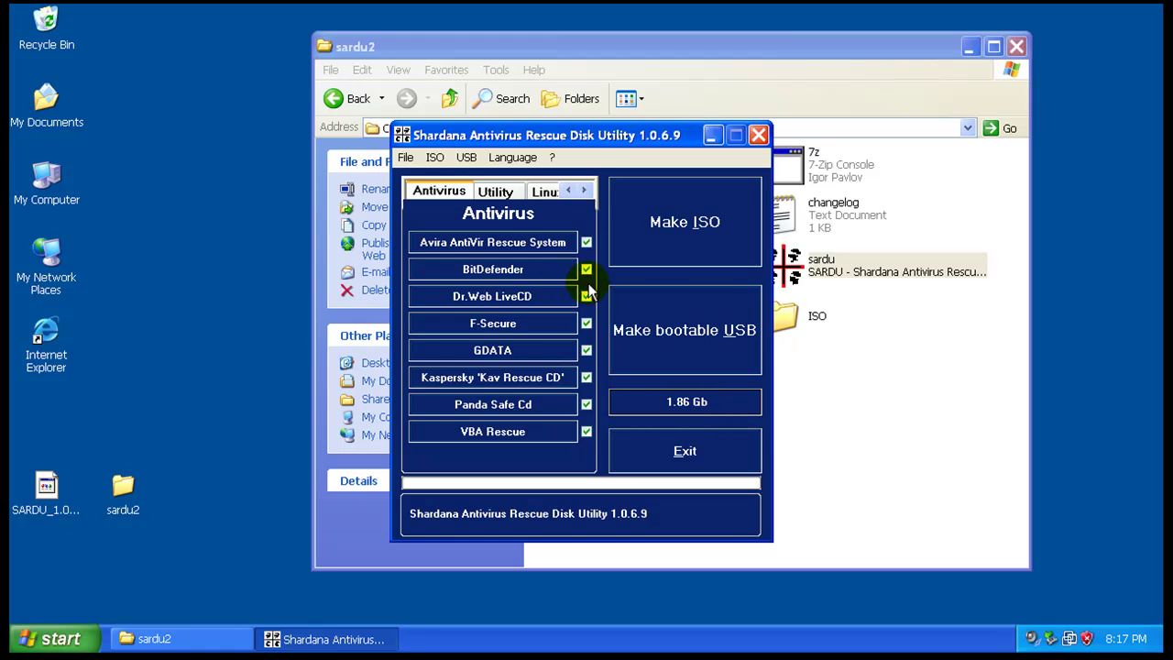
Review the tools selected in the other categories and start making the ISO image
click(493, 192)
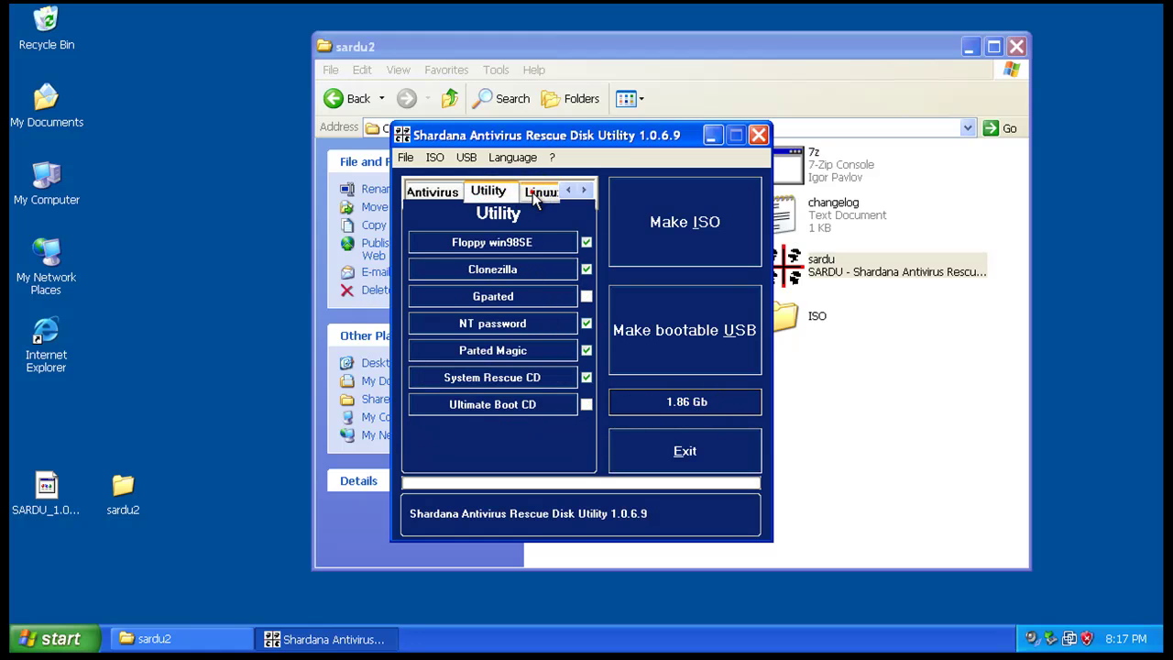
click(532, 190)
click(434, 194)
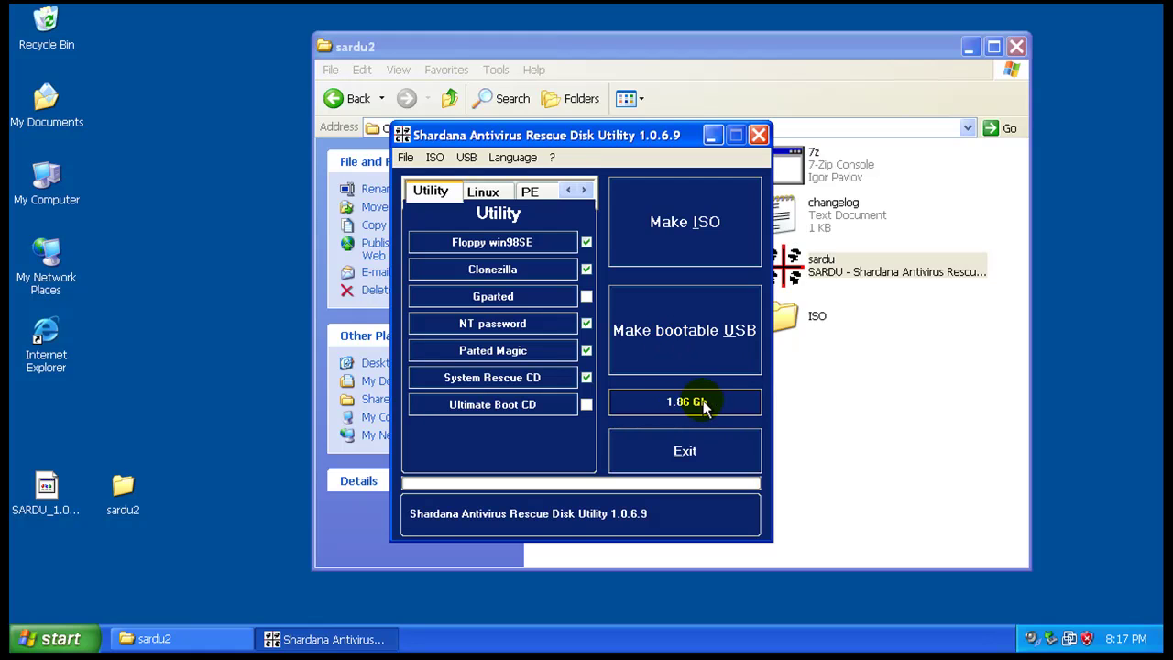
click(681, 229)
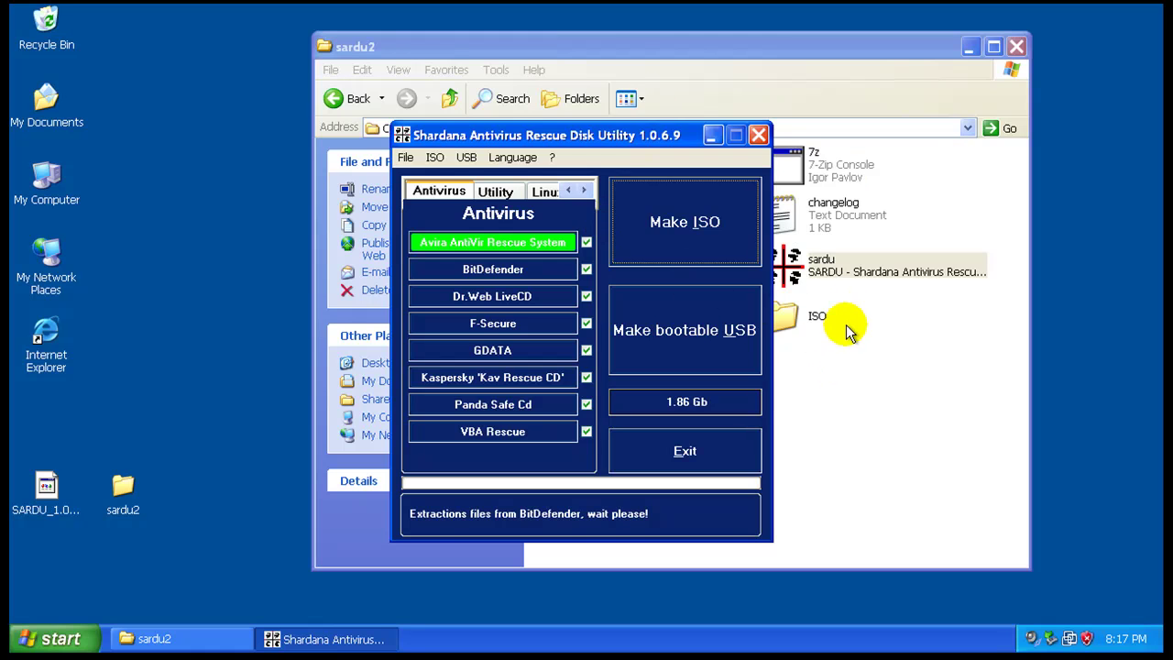
Check the size of the ISO folder in its properties and return to the rescue disk utility
click(812, 311)
click(804, 313)
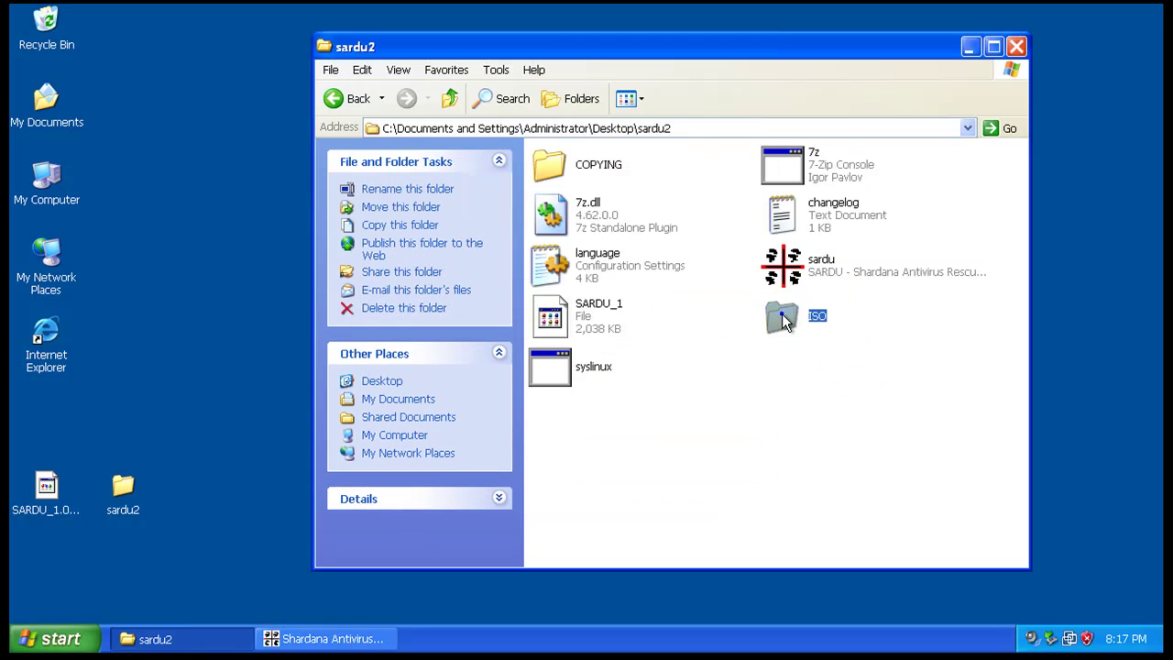
right_click(785, 315)
click(862, 532)
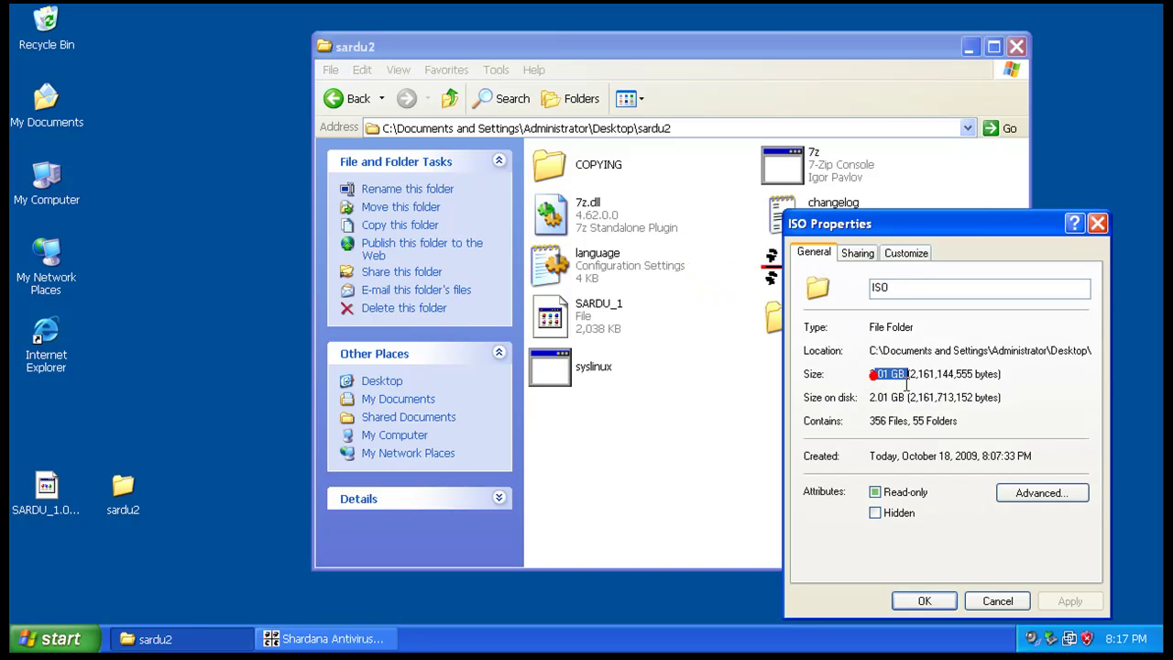
click(998, 602)
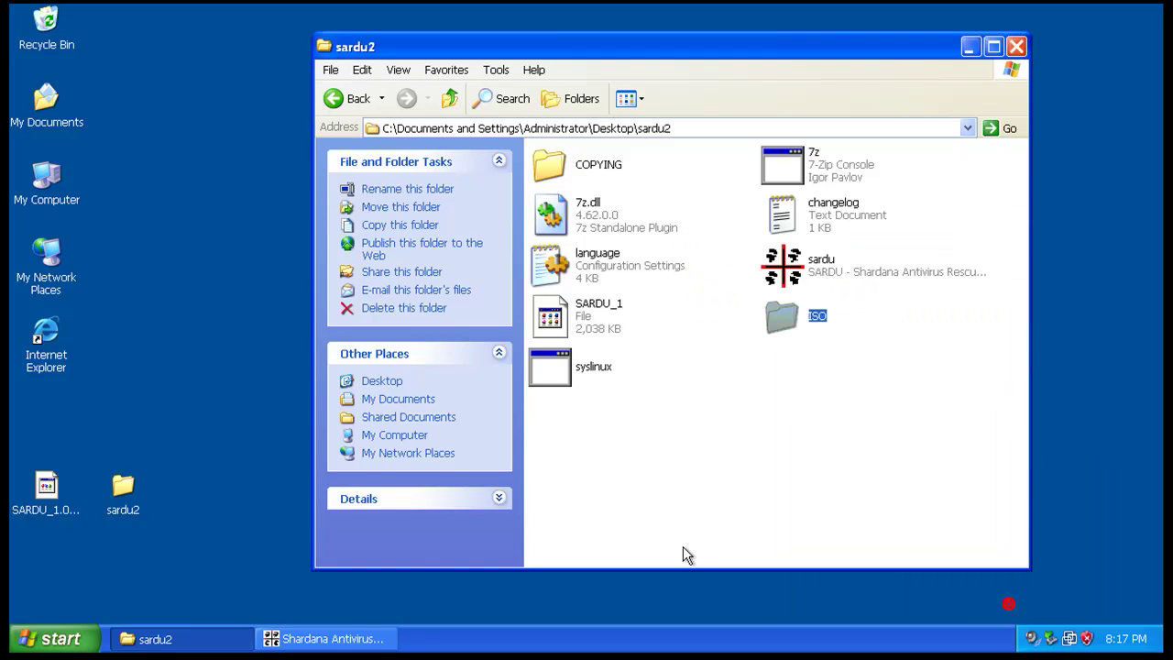
click(350, 639)
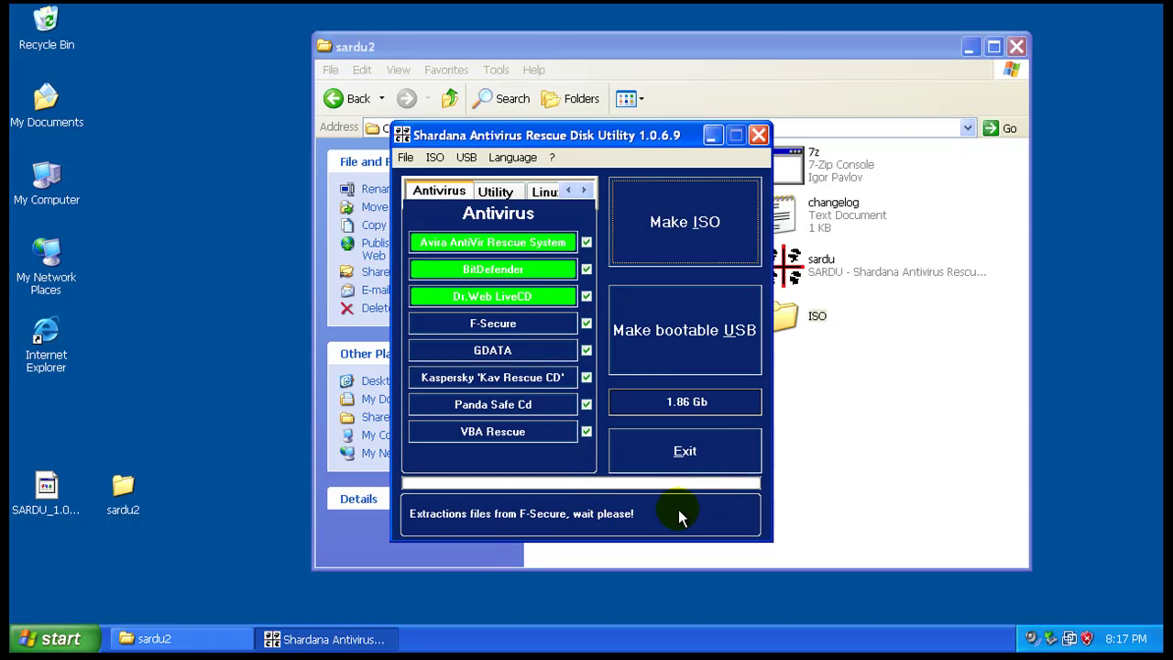
Examine which Utility, Linux and Windows PE items are included in the ISO being made
drag(662, 133, 634, 114)
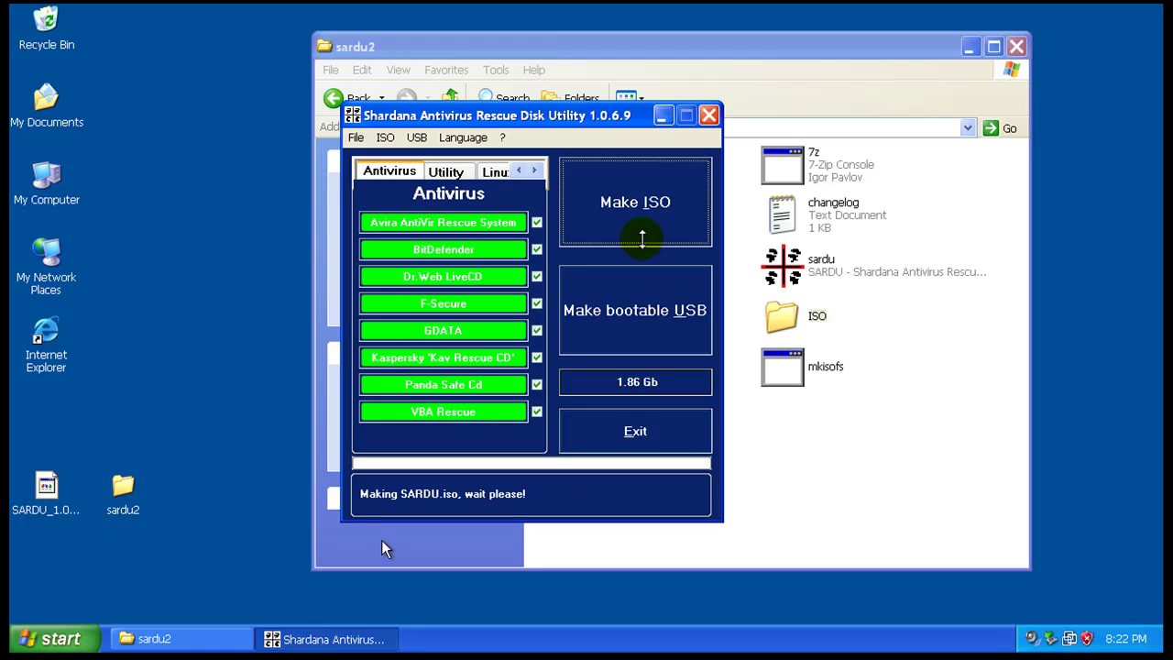
drag(602, 120, 645, 108)
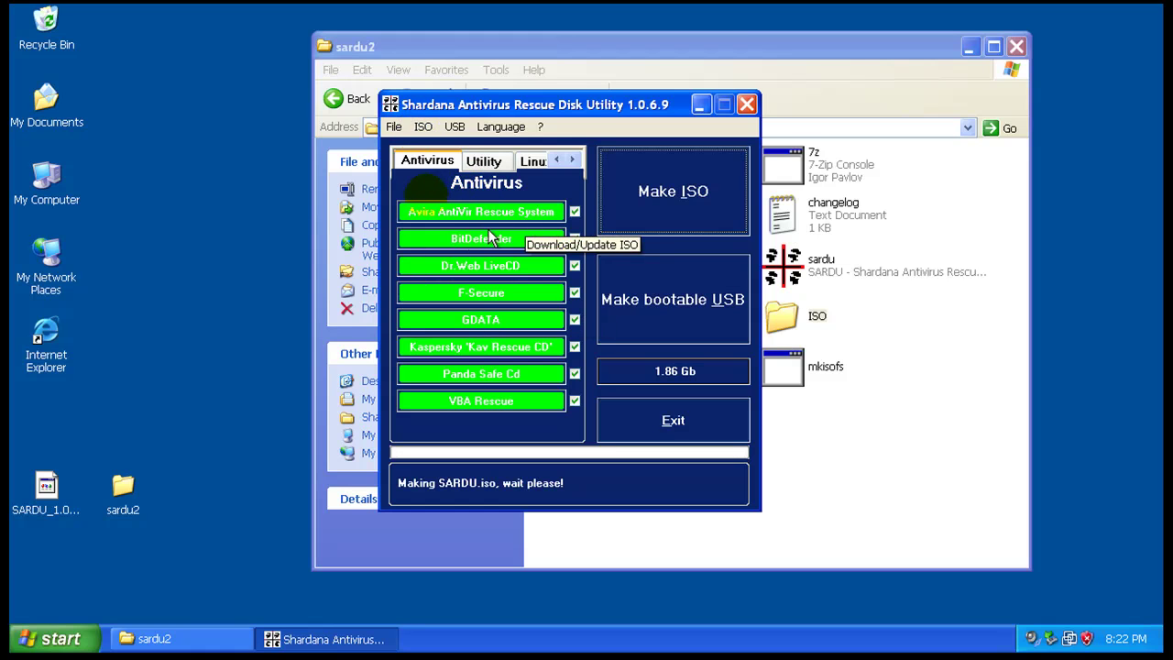
click(486, 160)
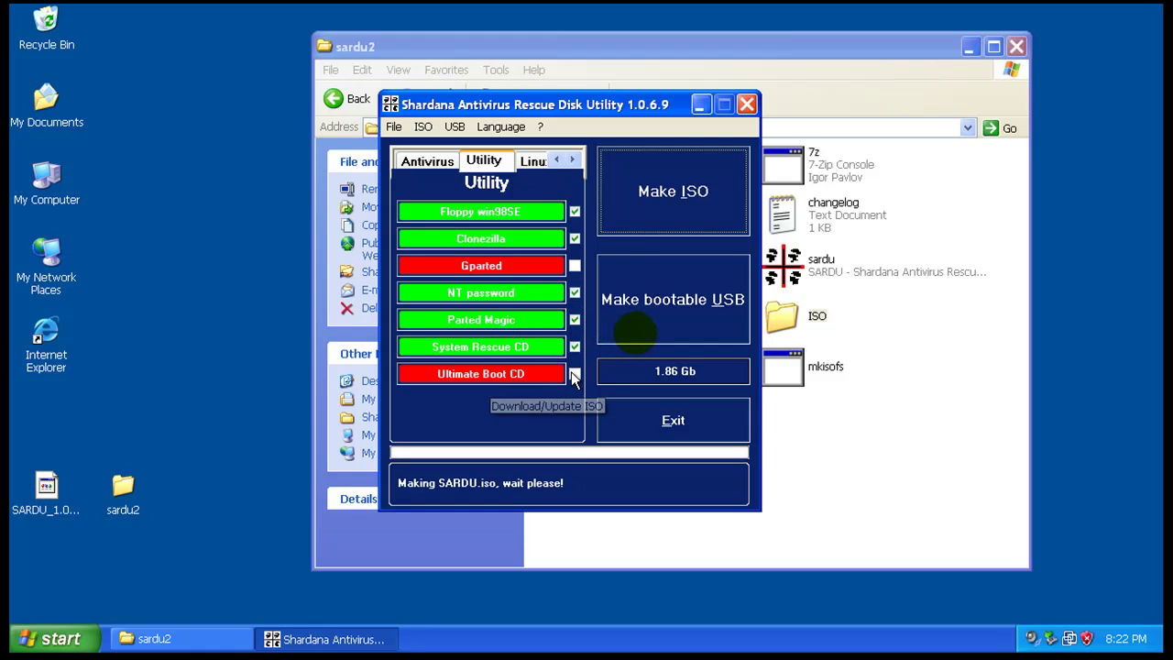
click(529, 165)
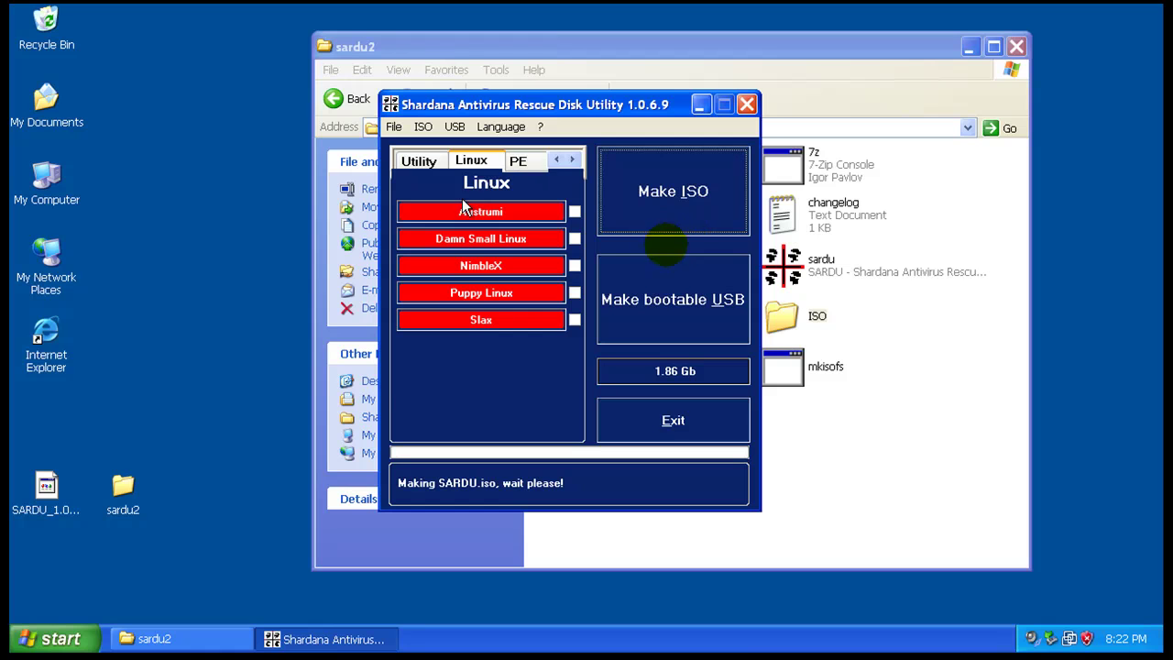
click(518, 161)
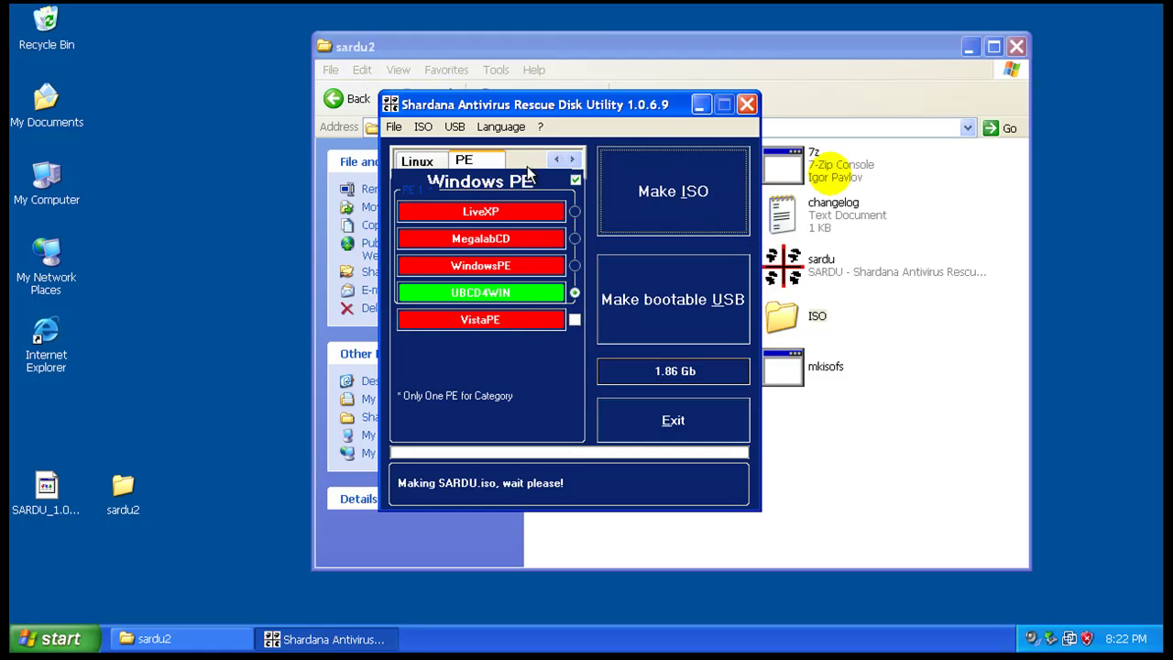
click(557, 160)
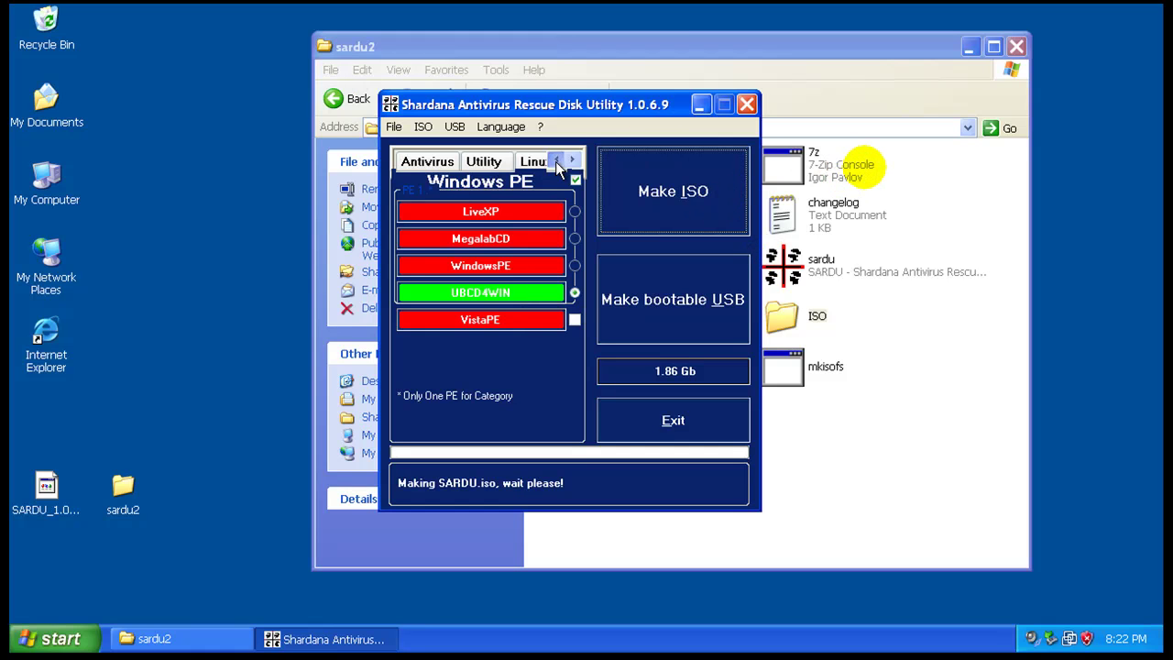
Check the running processes and their CPU usage in Windows Task Manager while the ISO is being made, and close it
click(703, 106)
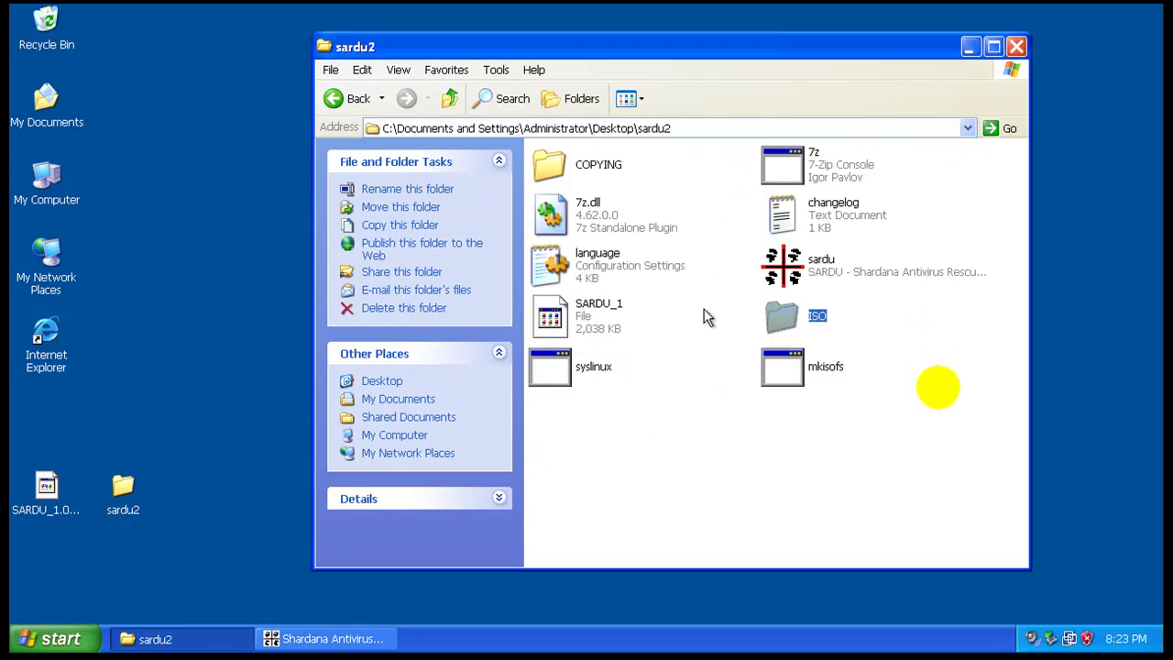
right_click(715, 642)
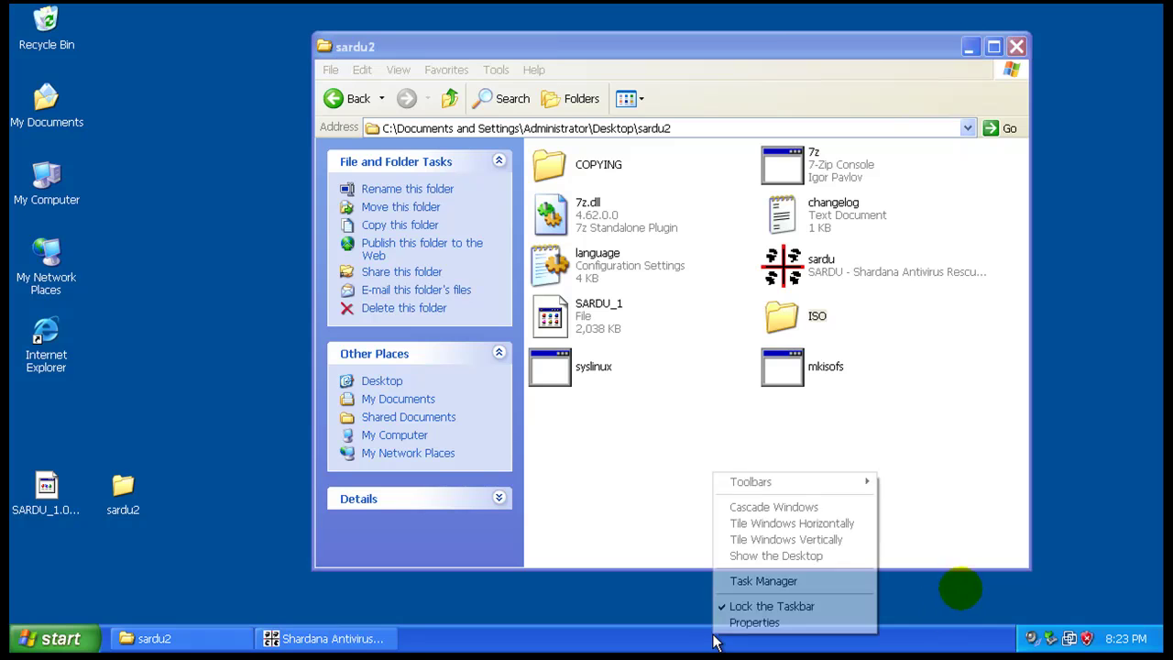
click(745, 580)
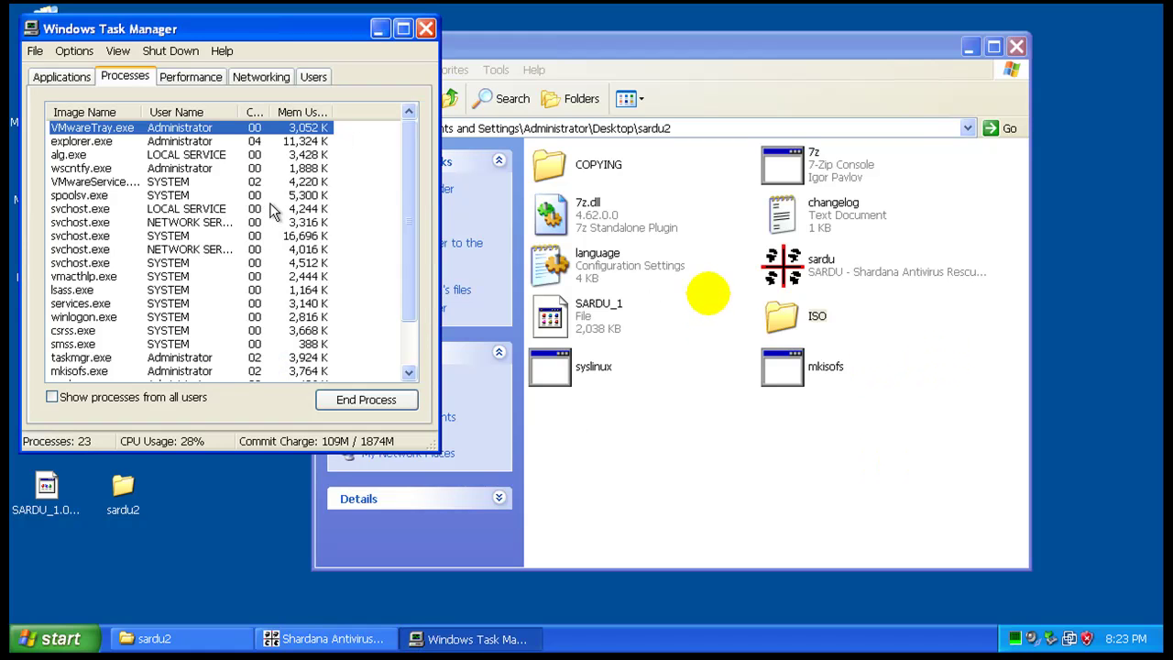
click(252, 112)
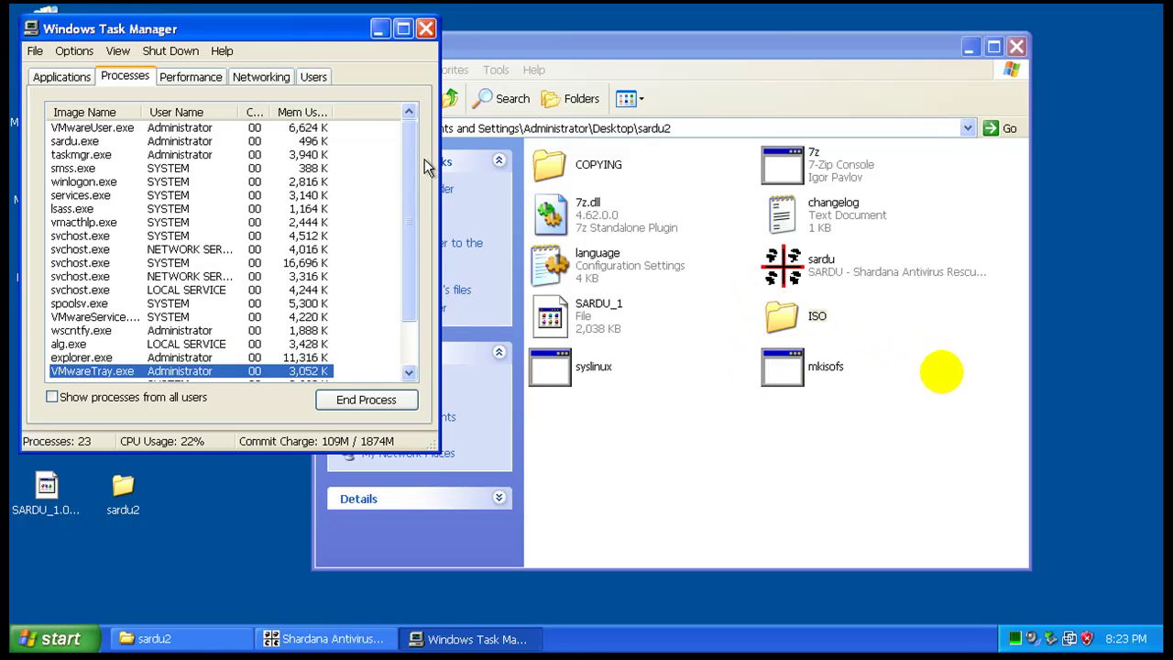
drag(439, 167, 471, 163)
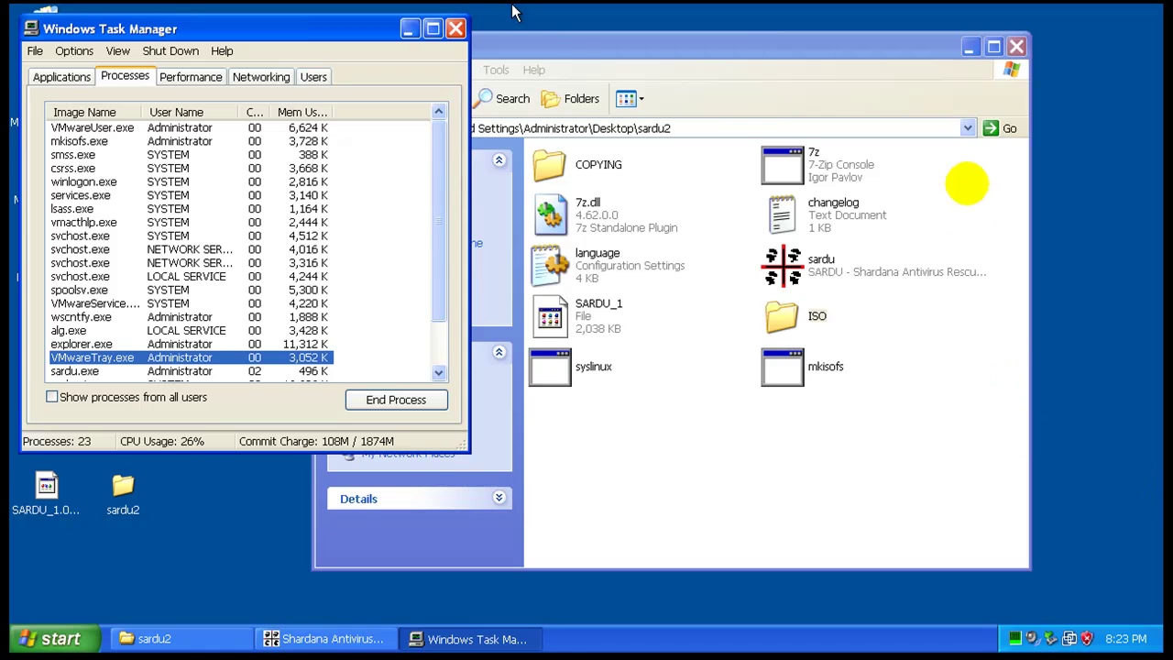
click(455, 28)
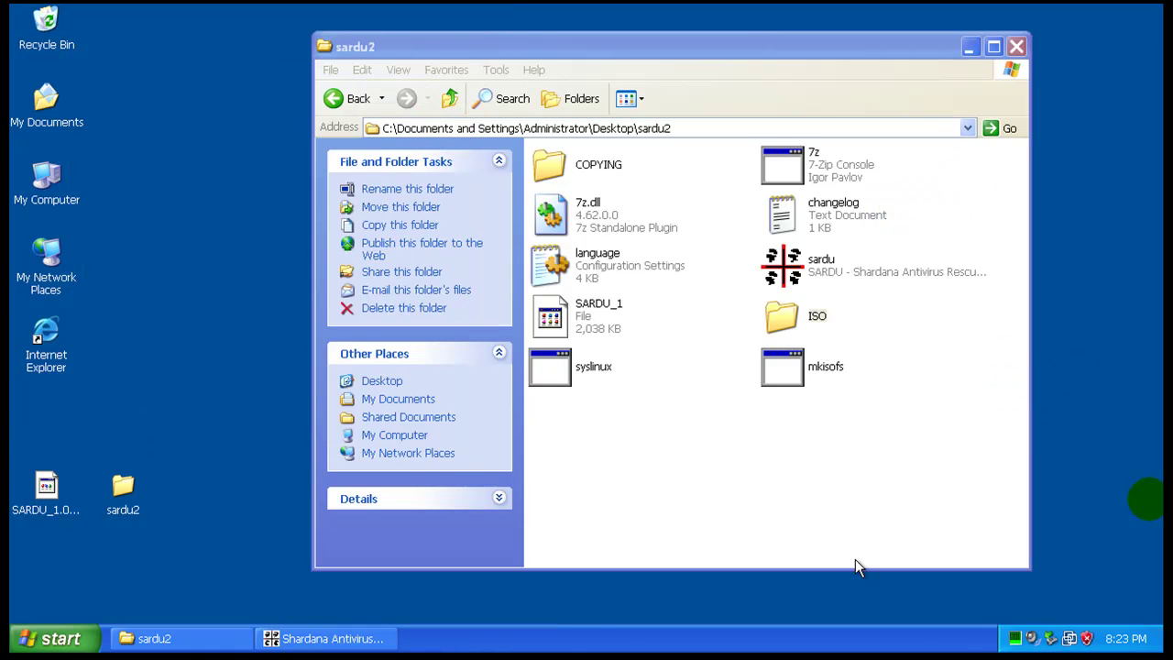
Return to the rescue disk utility, exit it, and open the ISO created folder in sardu2
click(301, 645)
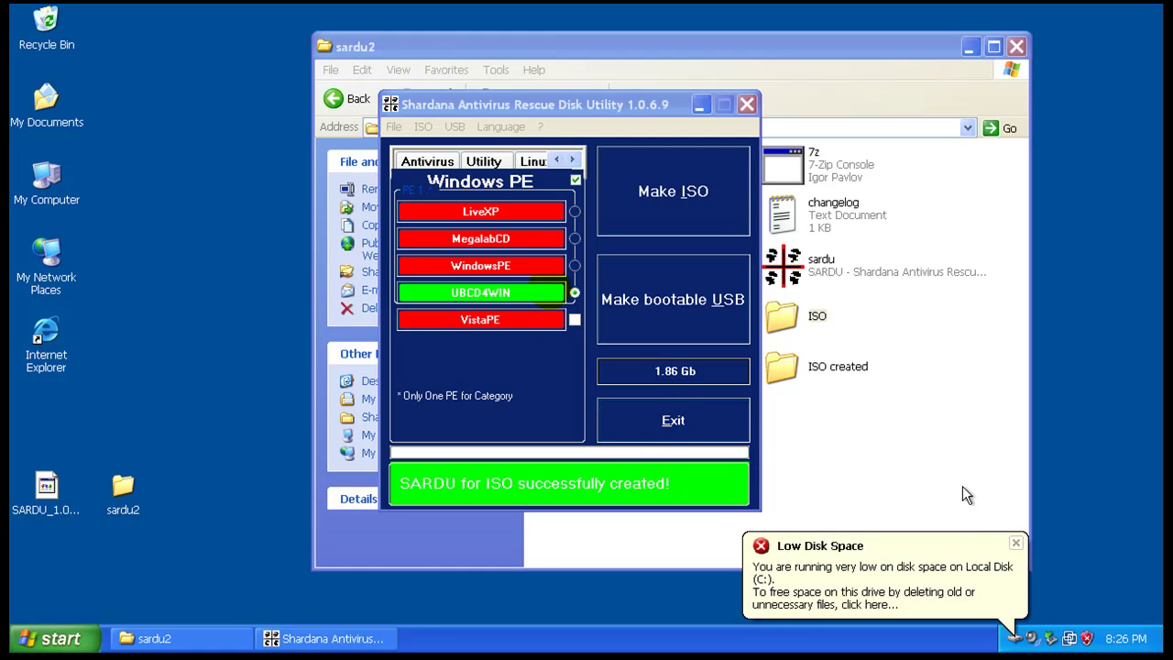
click(717, 423)
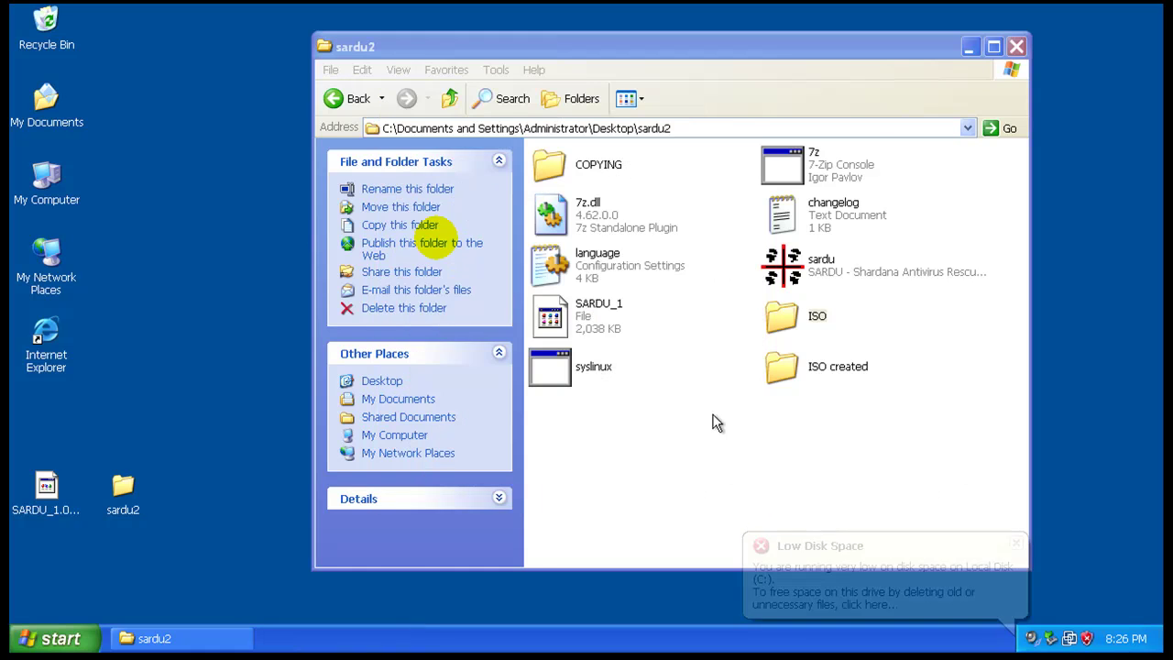
click(803, 374)
double_click(803, 374)
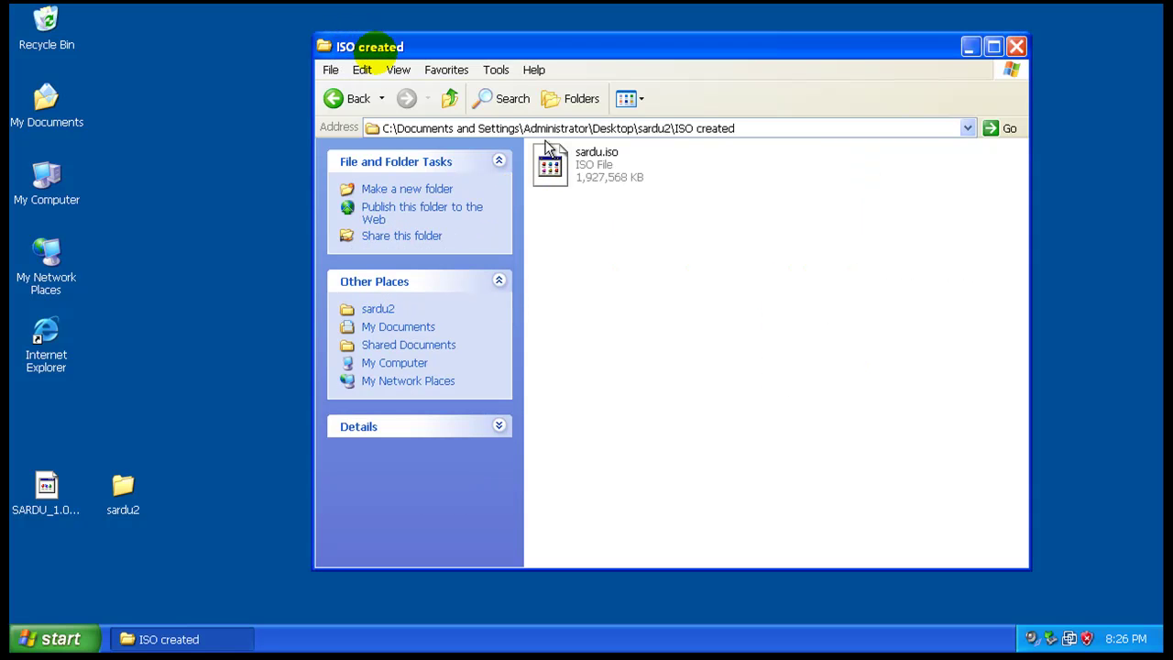
Move sardu.iso from the ISO created folder onto the desktop below Internet Explorer and show the clear desktop
drag(553, 161, 203, 336)
click(241, 516)
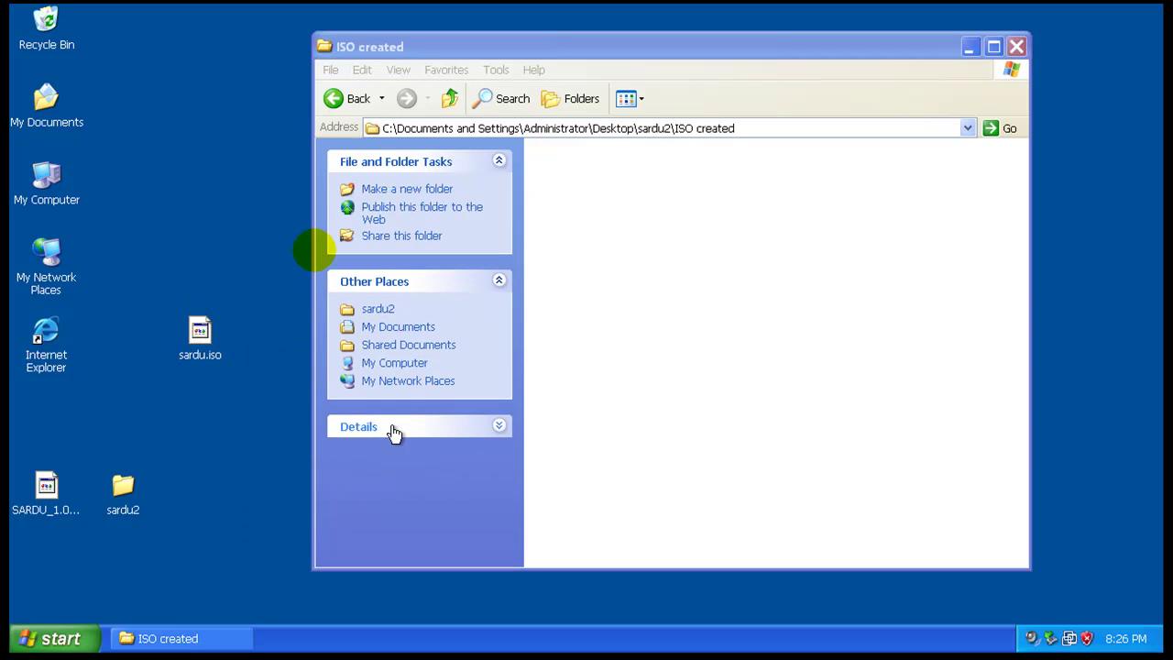
drag(210, 340, 48, 412)
key(super+d)
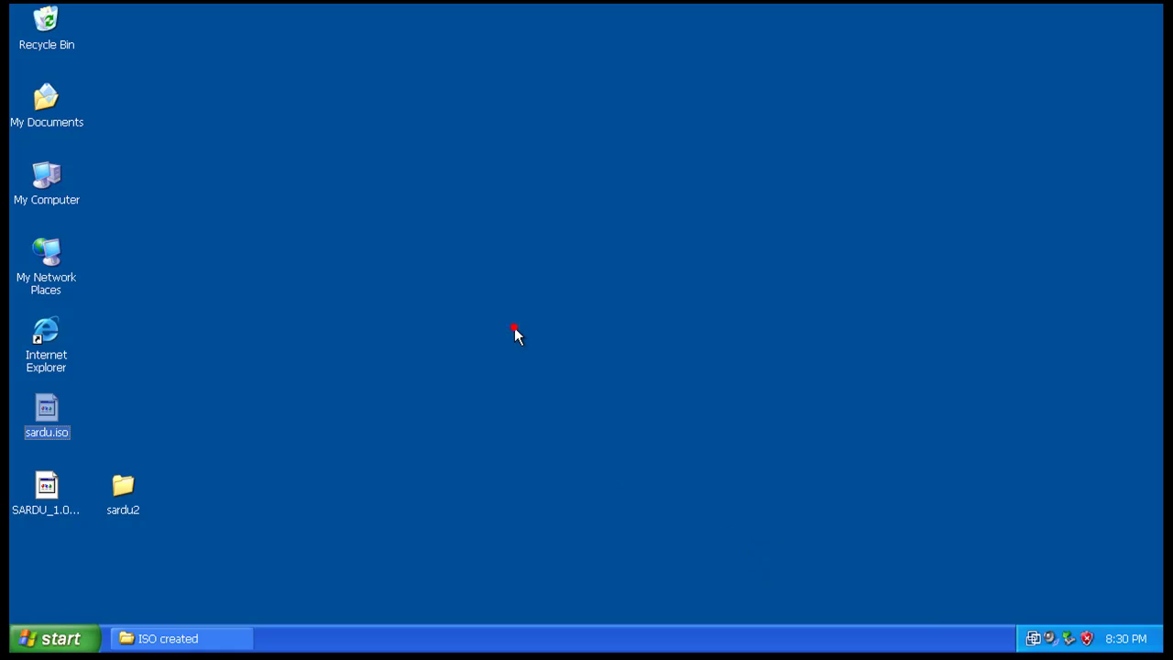
click(72, 446)
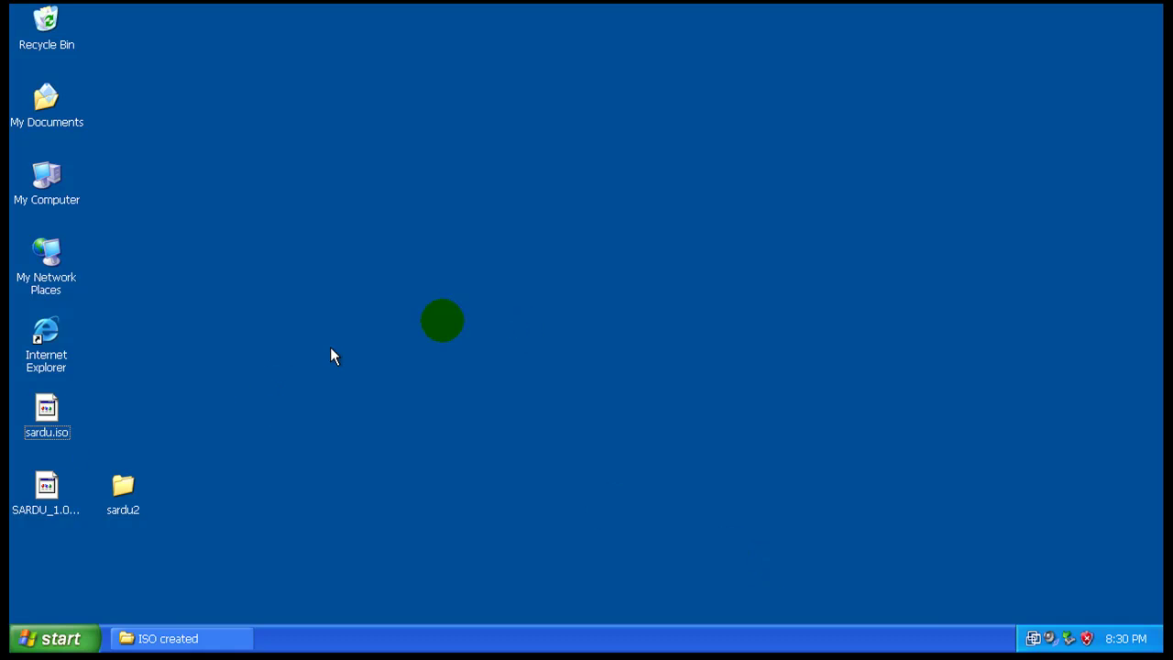
click(132, 394)
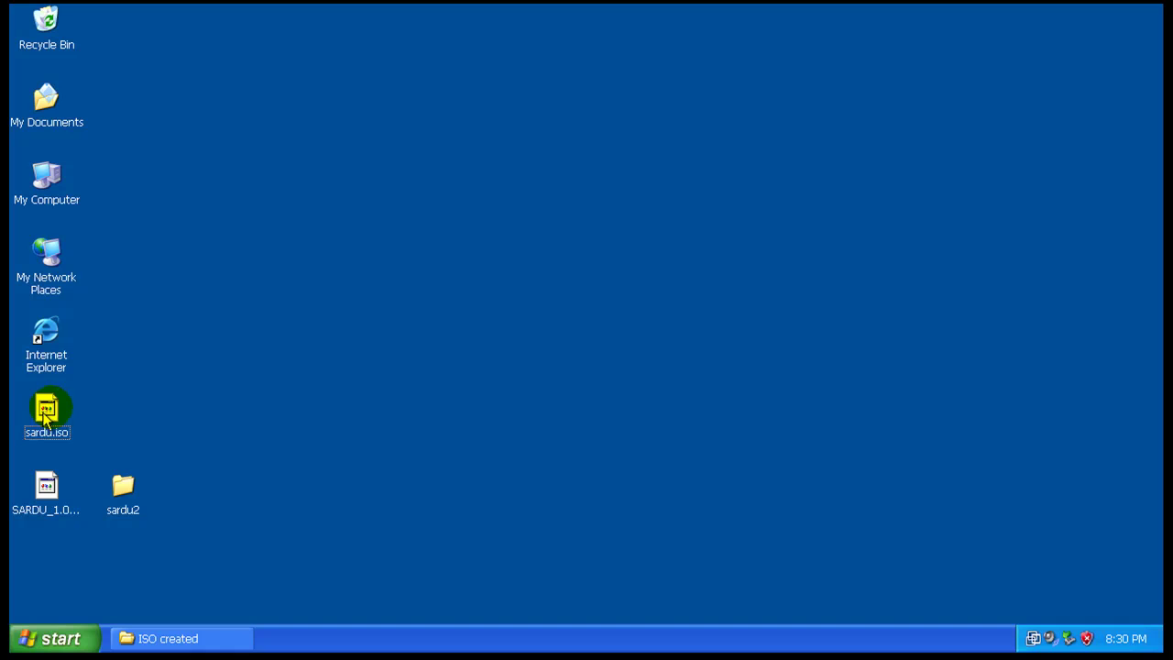
mouse_move(50, 414)
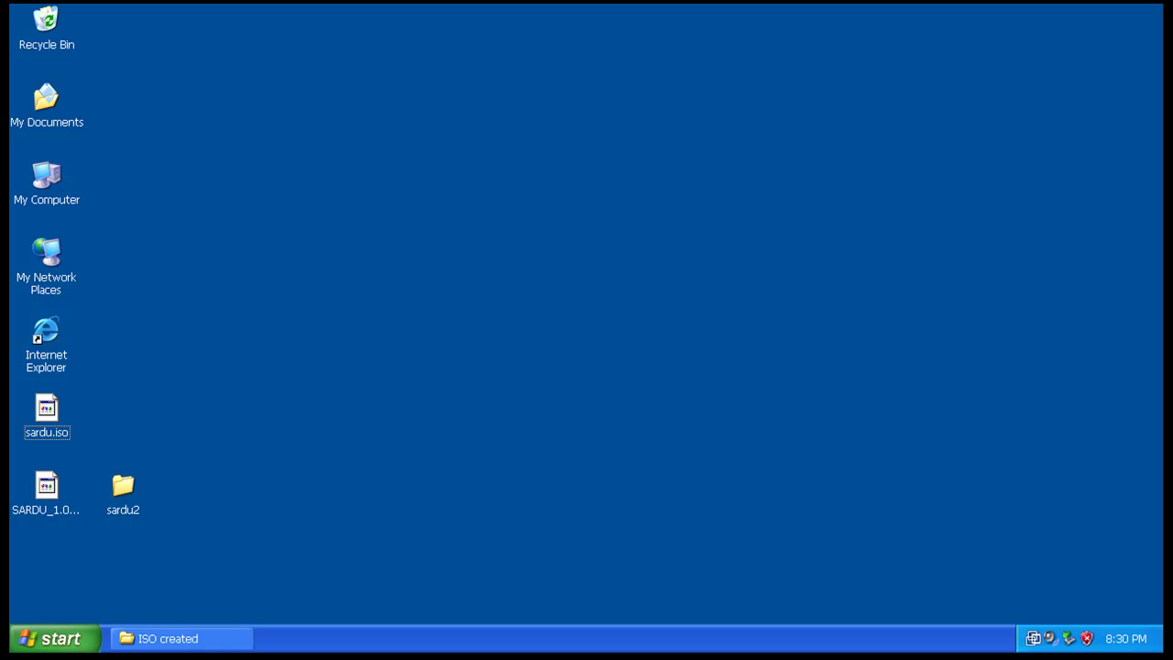
Open the virtual machine settings and set the CD/DVD (IDE) device to use an ISO image file
key(alt+m)
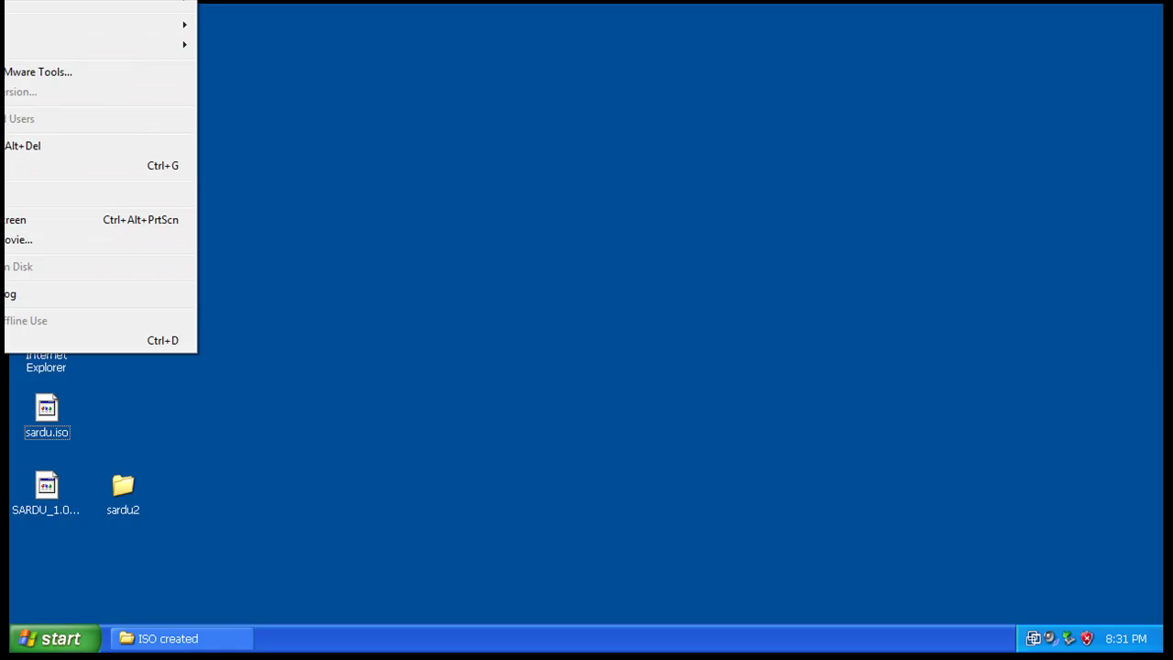
click(12, 343)
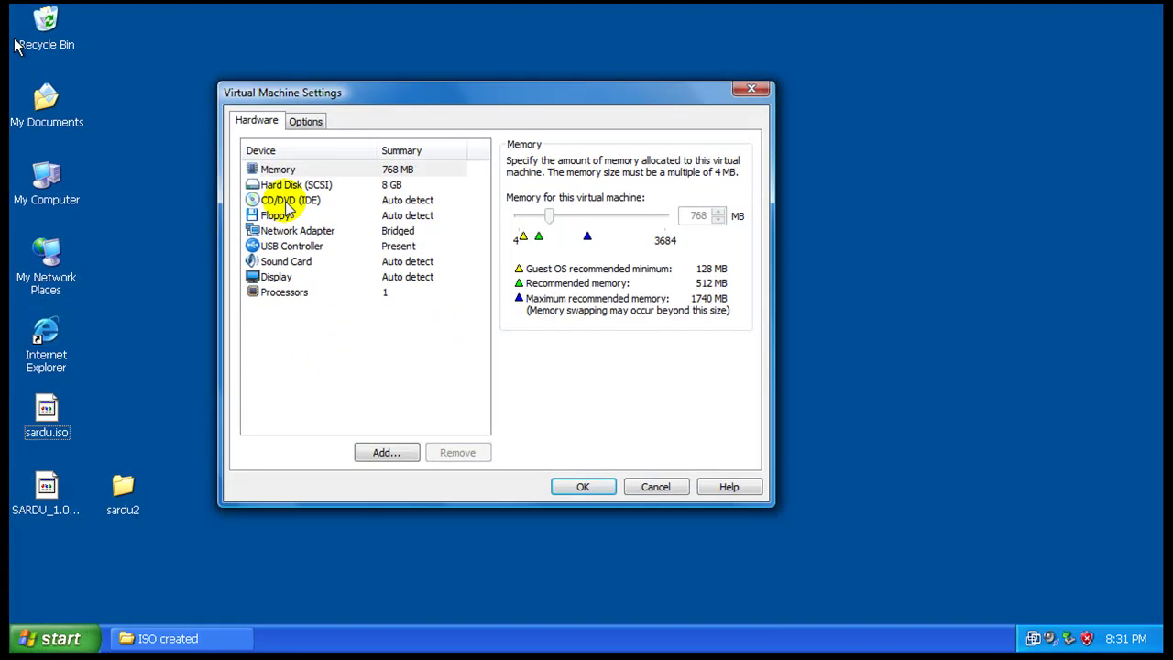
click(291, 186)
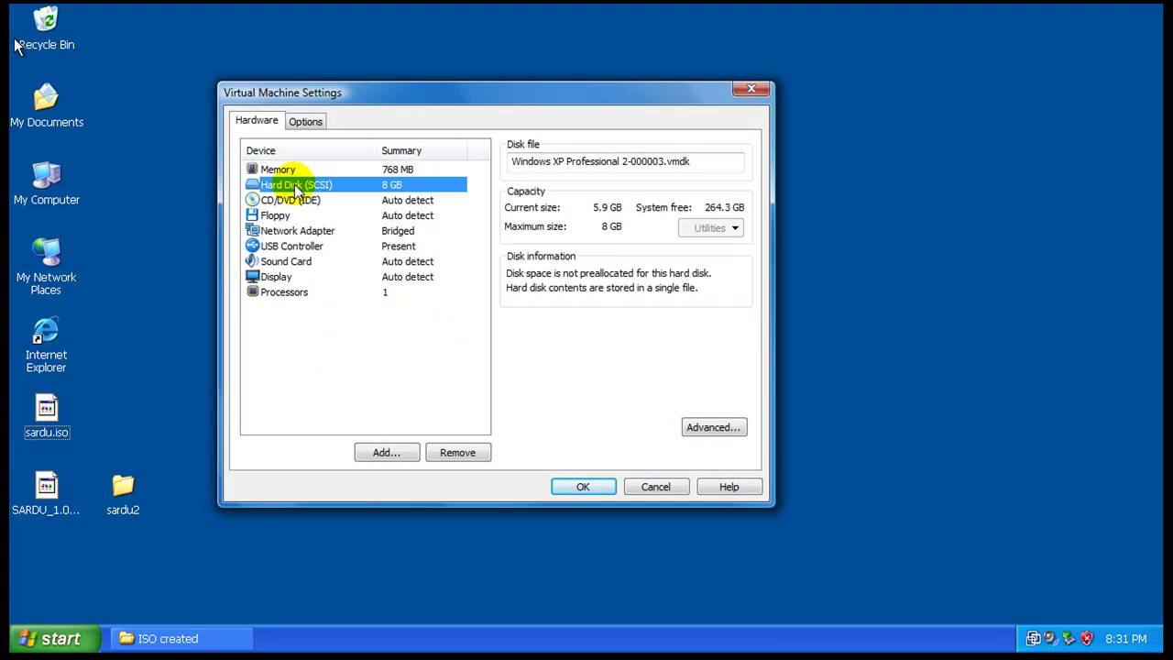
click(301, 201)
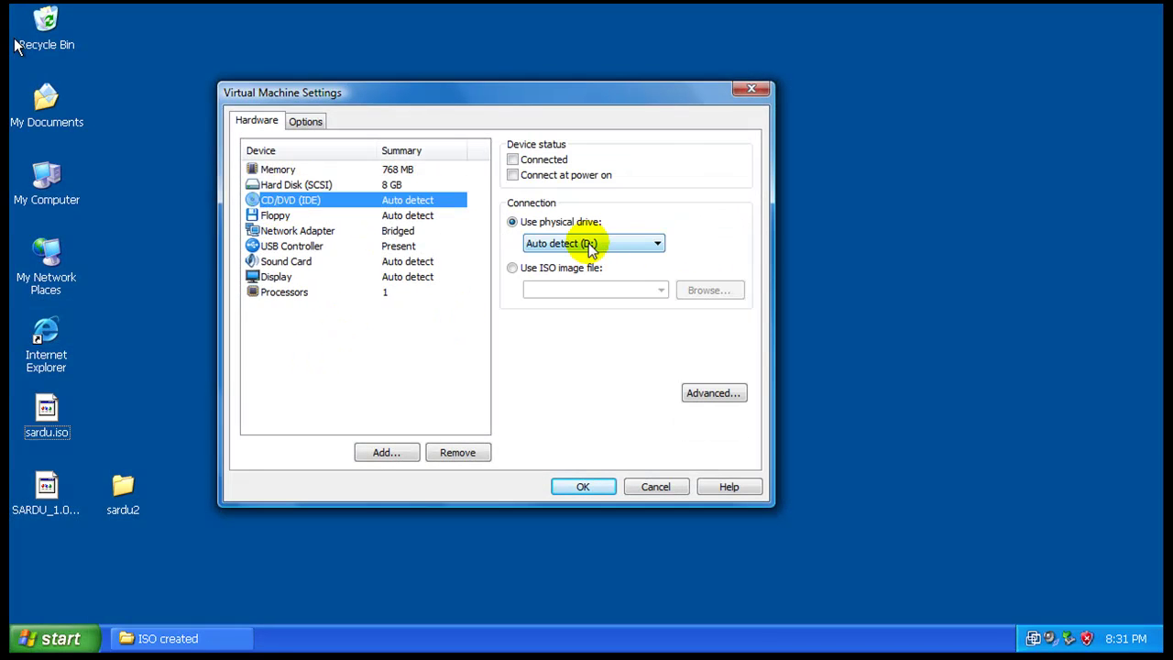
click(544, 270)
Browse for the ISO image for the virtual CD/DVD drive, open it, and accept the virtual machine settings
click(730, 291)
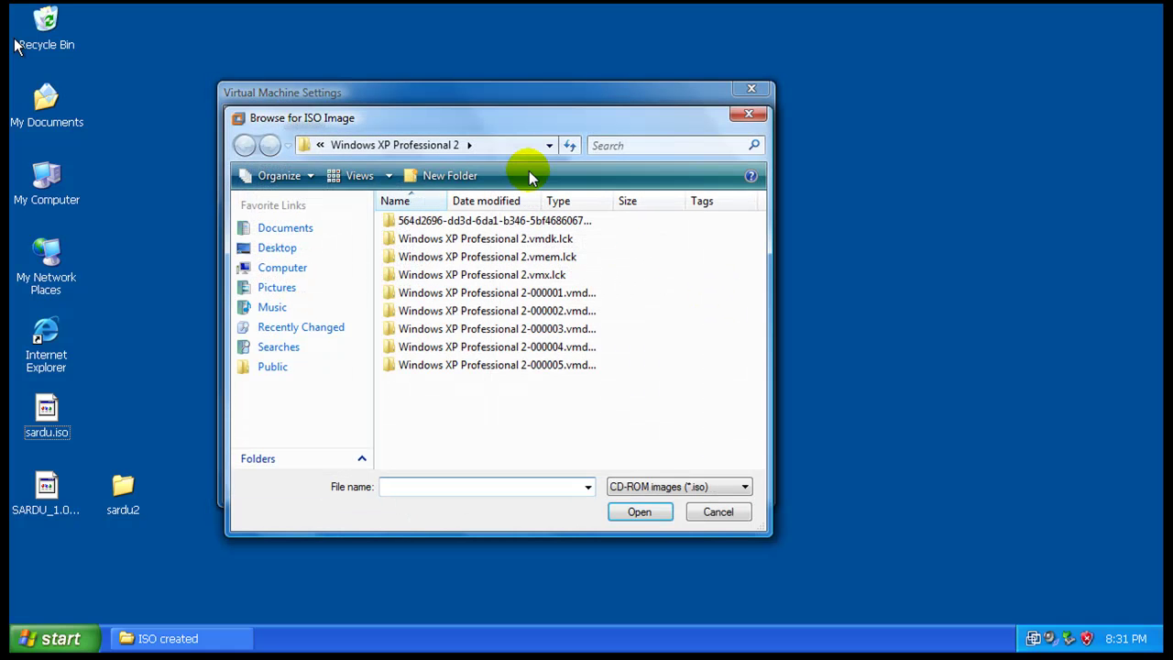
mouse_move(513, 110)
mouse_down()
mouse_move(528, 138)
mouse_move(516, 110)
mouse_up()
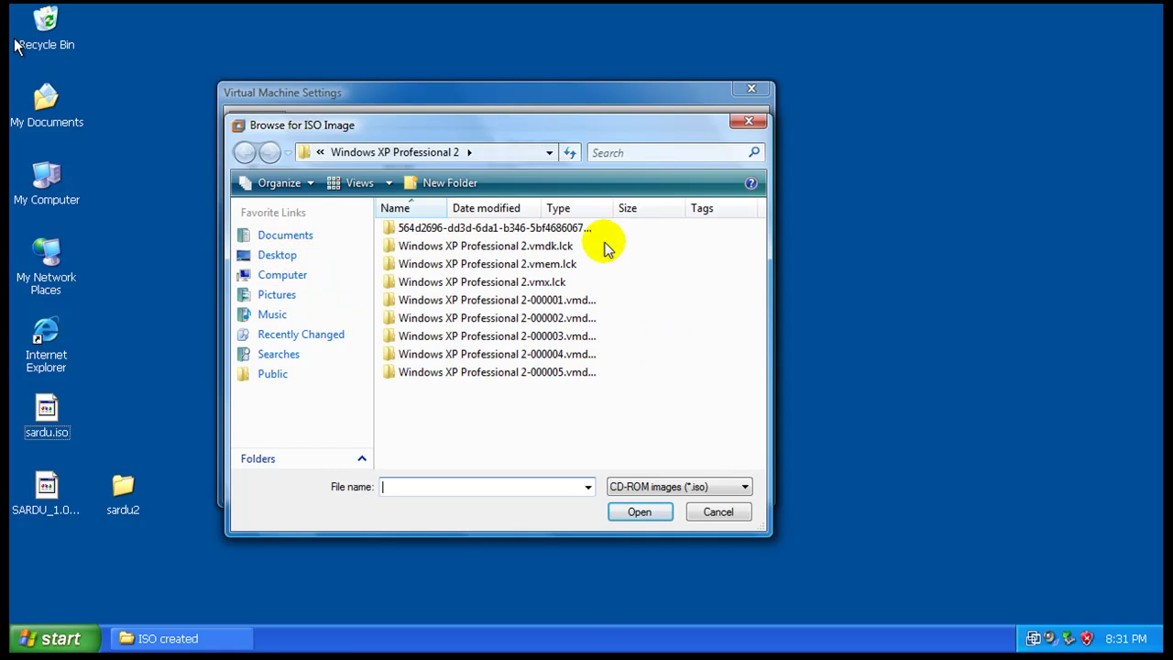
drag(604, 132, 133, 149)
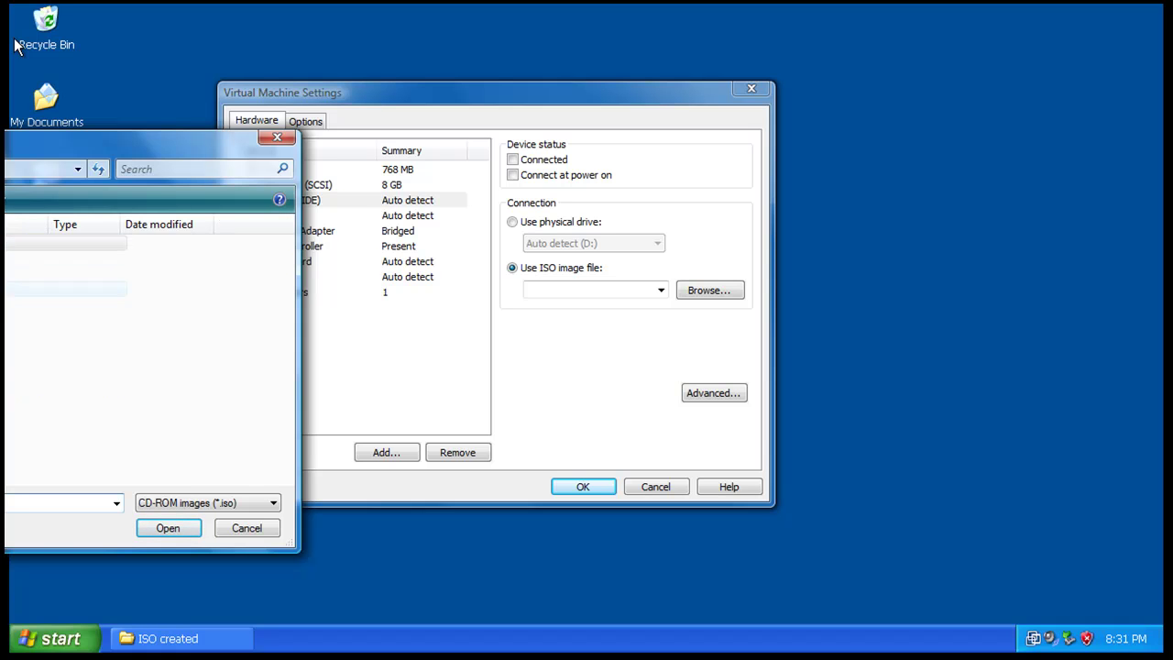
click(168, 528)
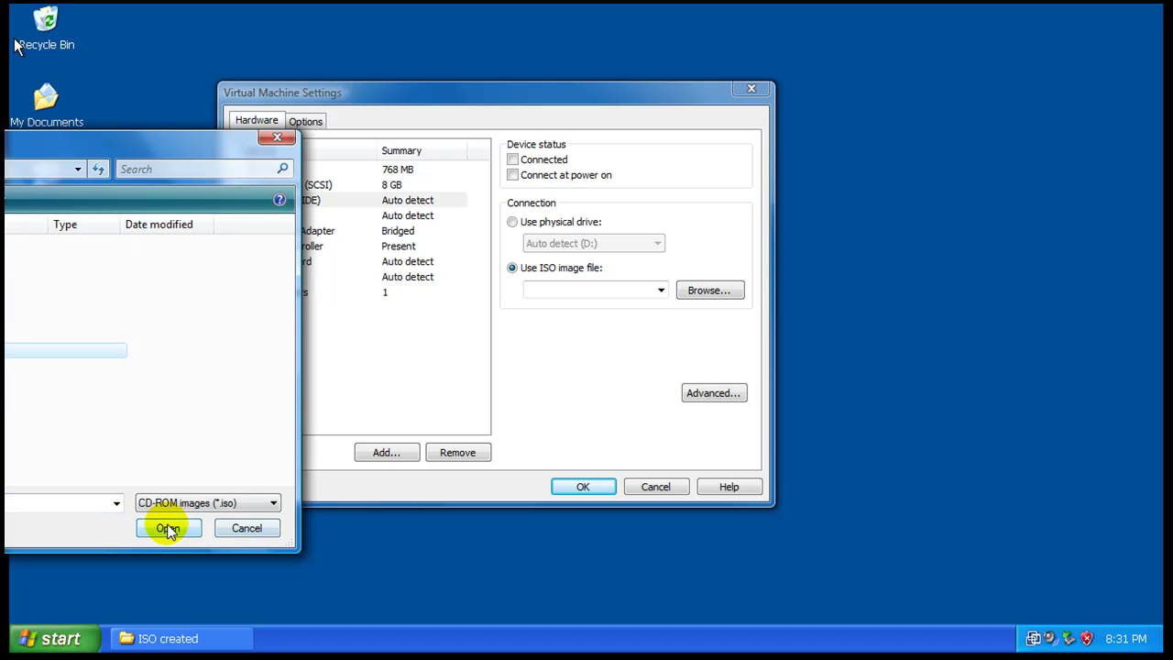
click(580, 487)
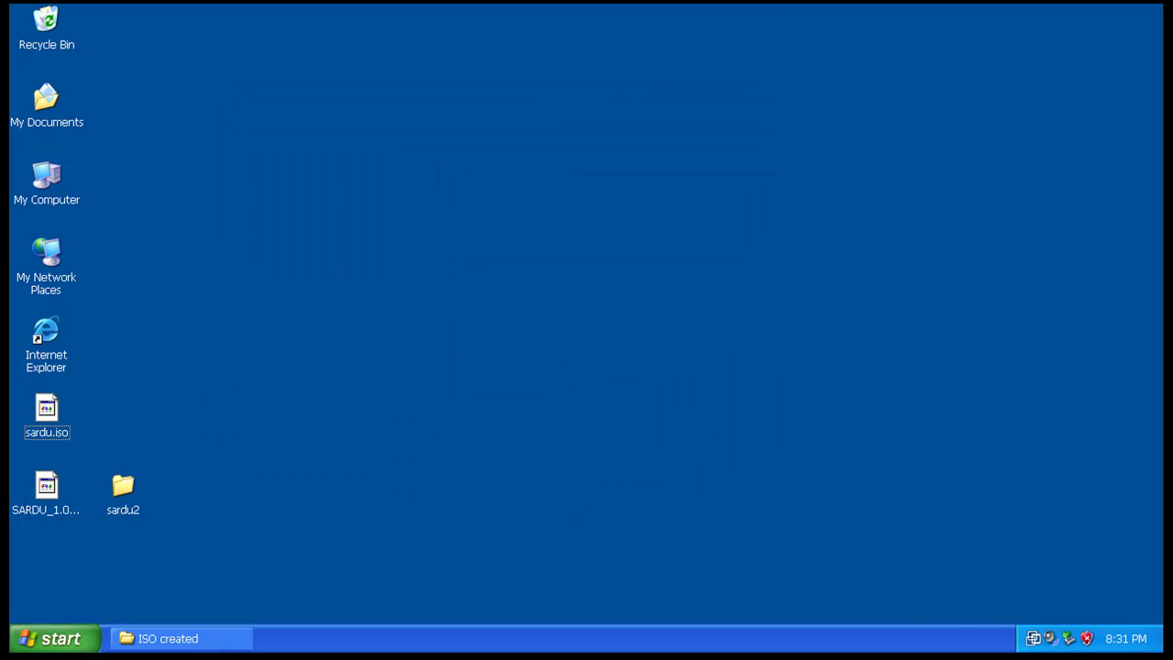
Power off the Windows XP Professional 2 virtual machine and start it into the BIOS setup
key(alt+m)
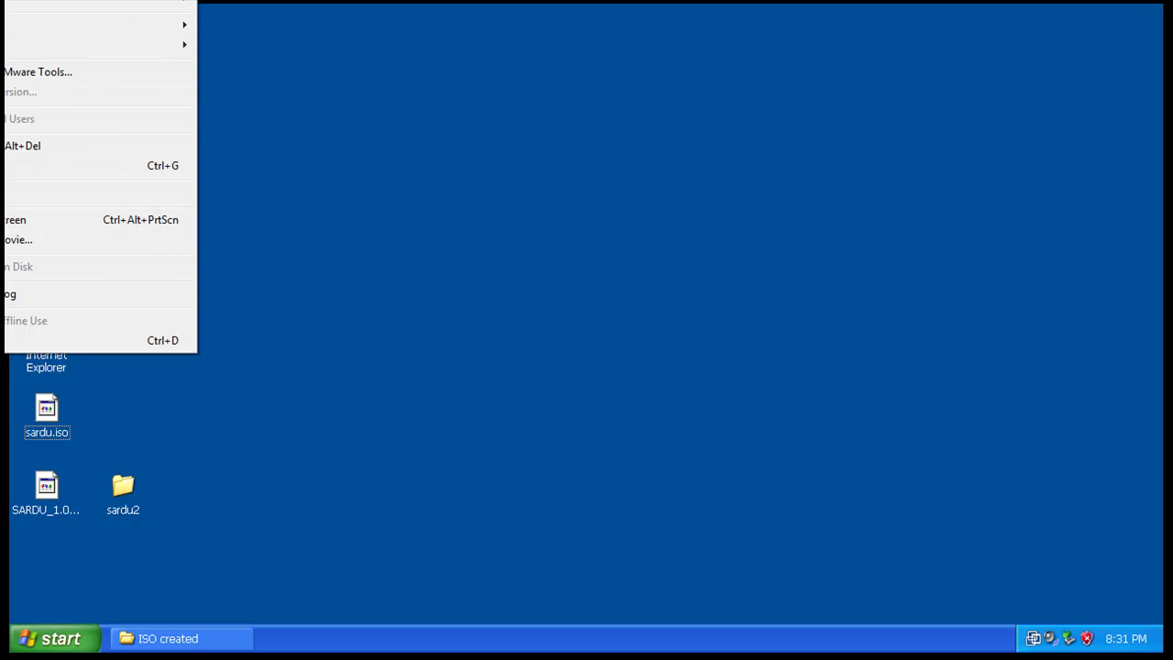
mouse_move(165, 7)
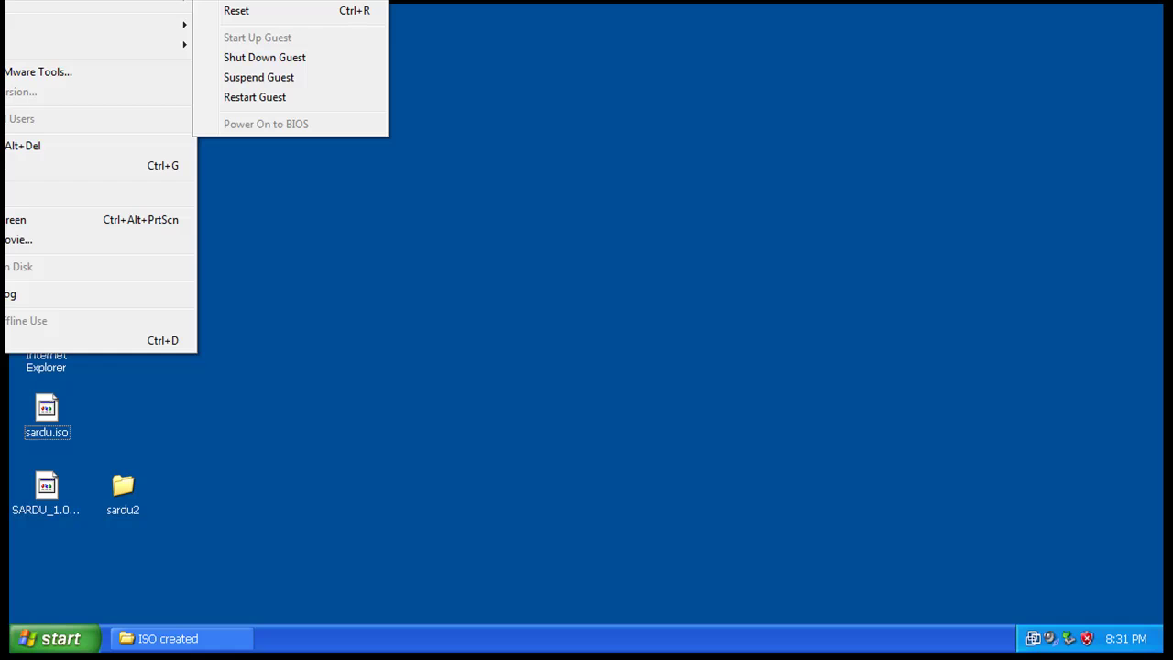
key(Return)
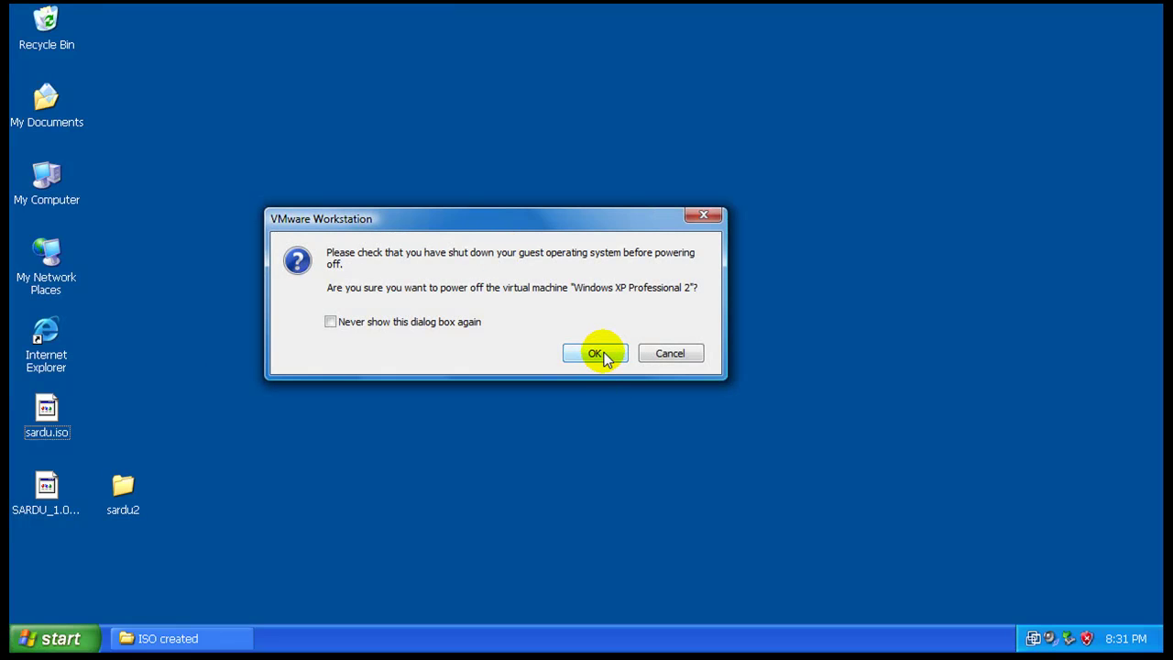
click(604, 354)
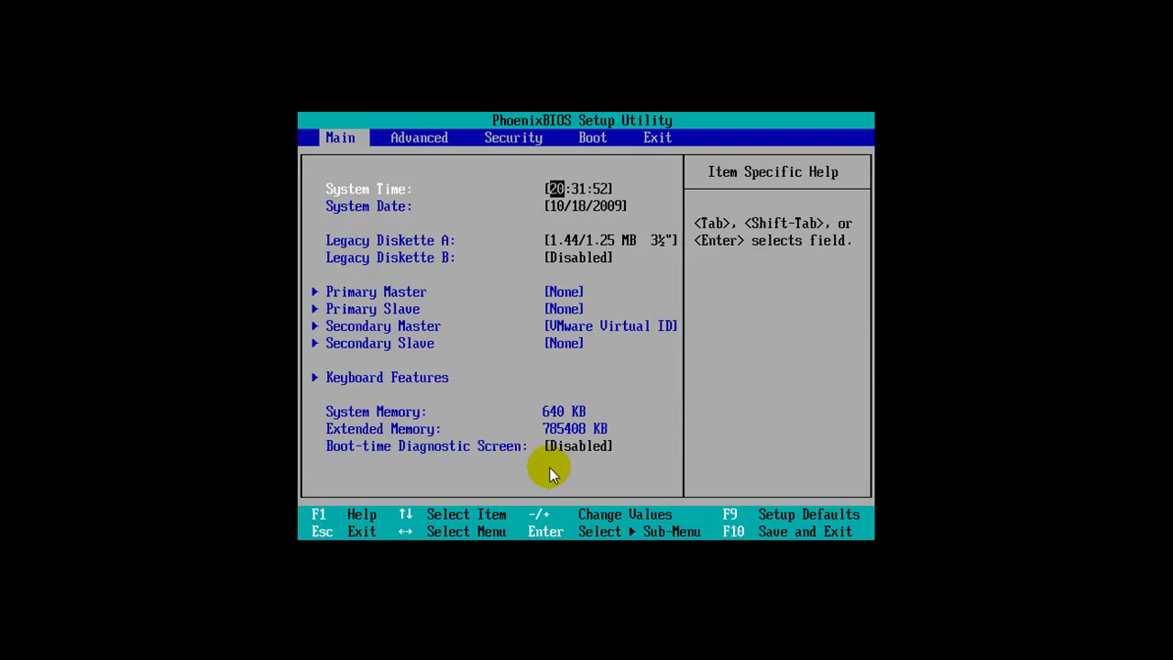
Go to the Boot settings in the BIOS setup and select the CD-ROM Drive entry
click(621, 357)
key(Right)
key(Right)
key(Right)
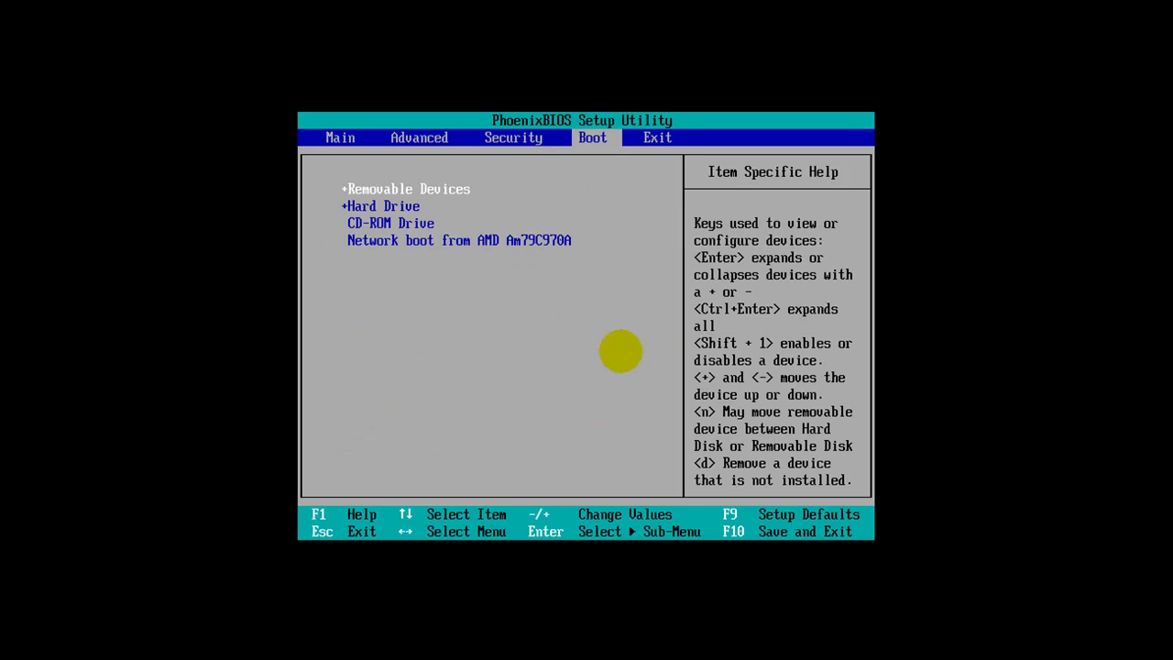
key(Down)
key(Down)
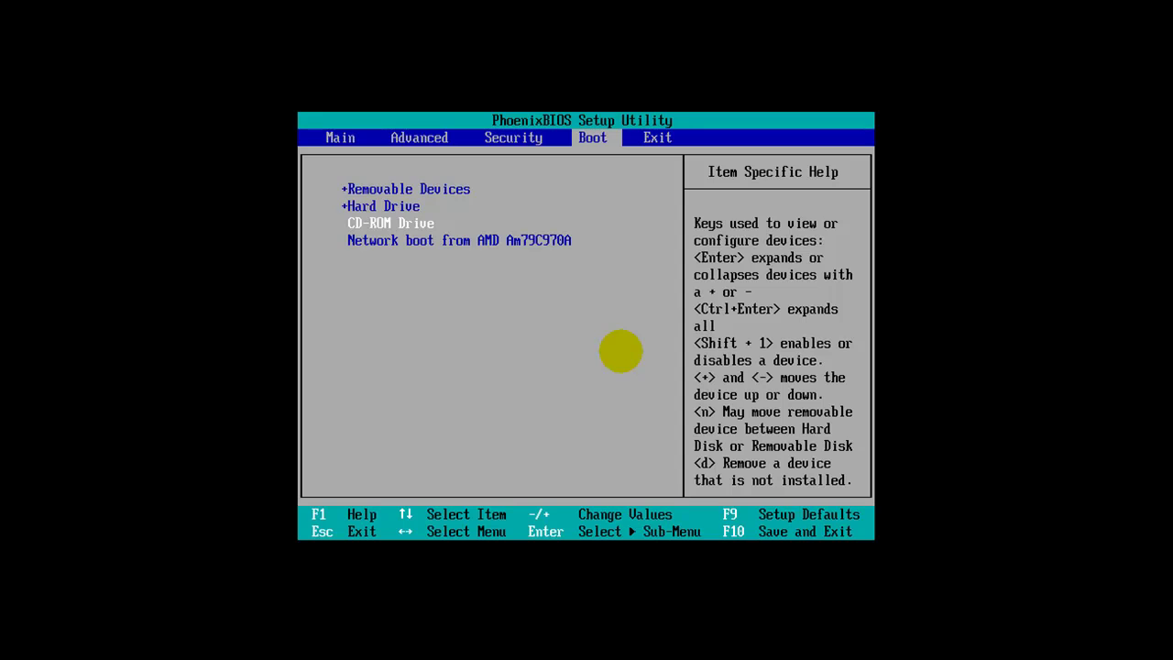
Look at the devices grouped under Removable Devices, collapse the group, and return to the CD-ROM Drive entry
key(Up)
key(Up)
key(Return)
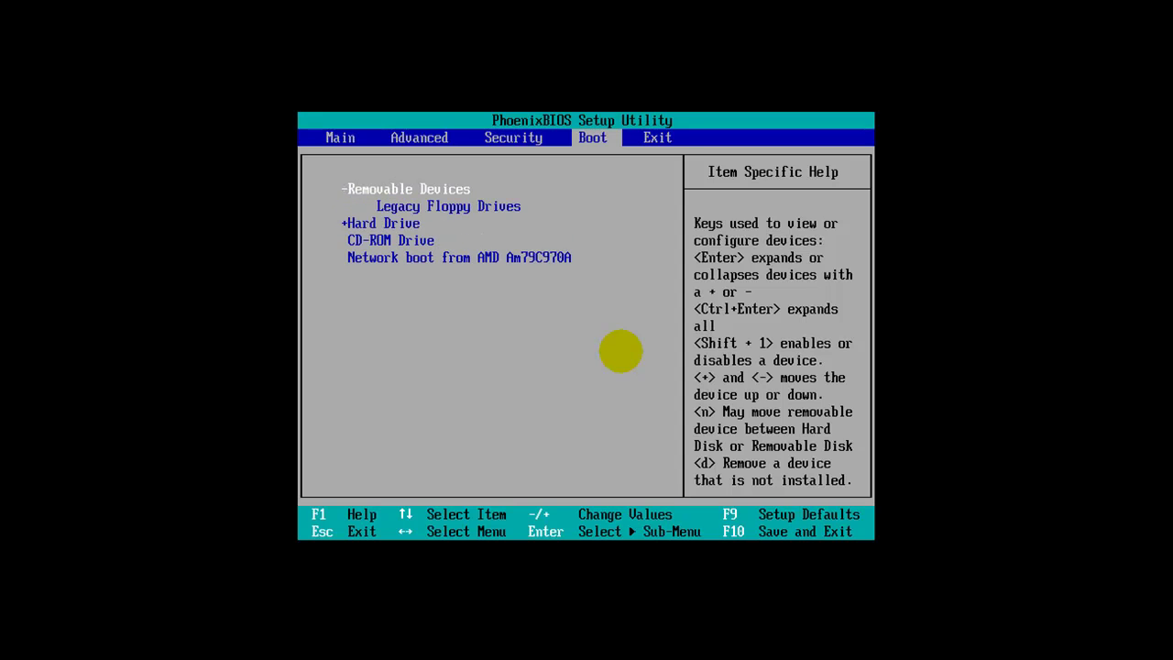
key(Return)
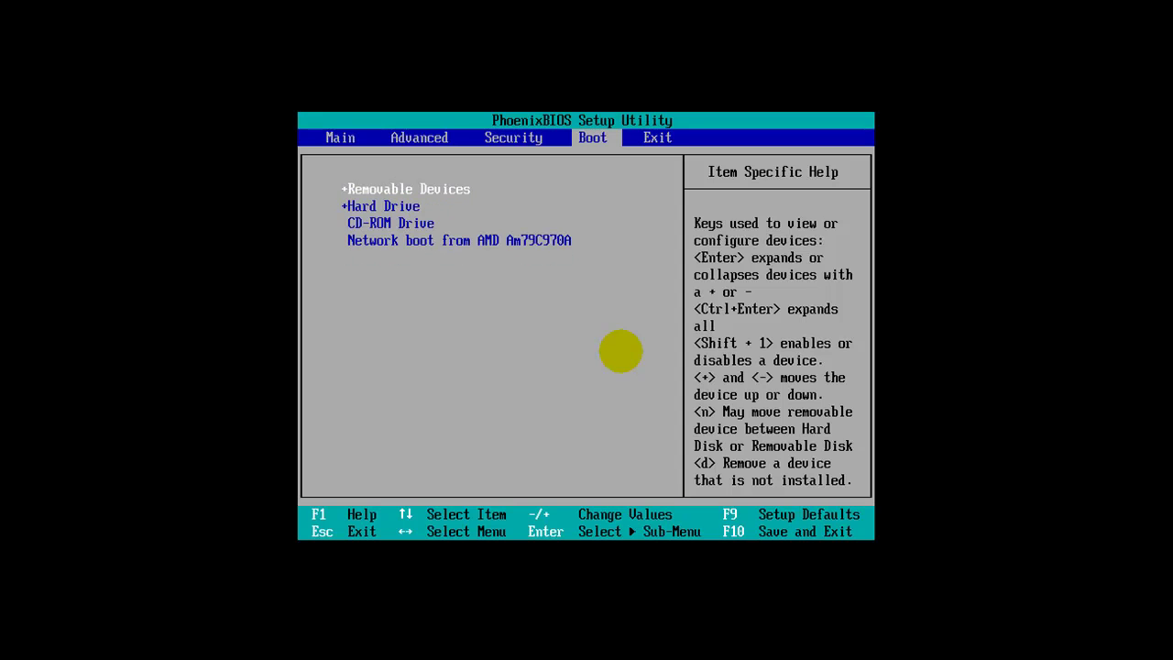
key(Down)
key(Down)
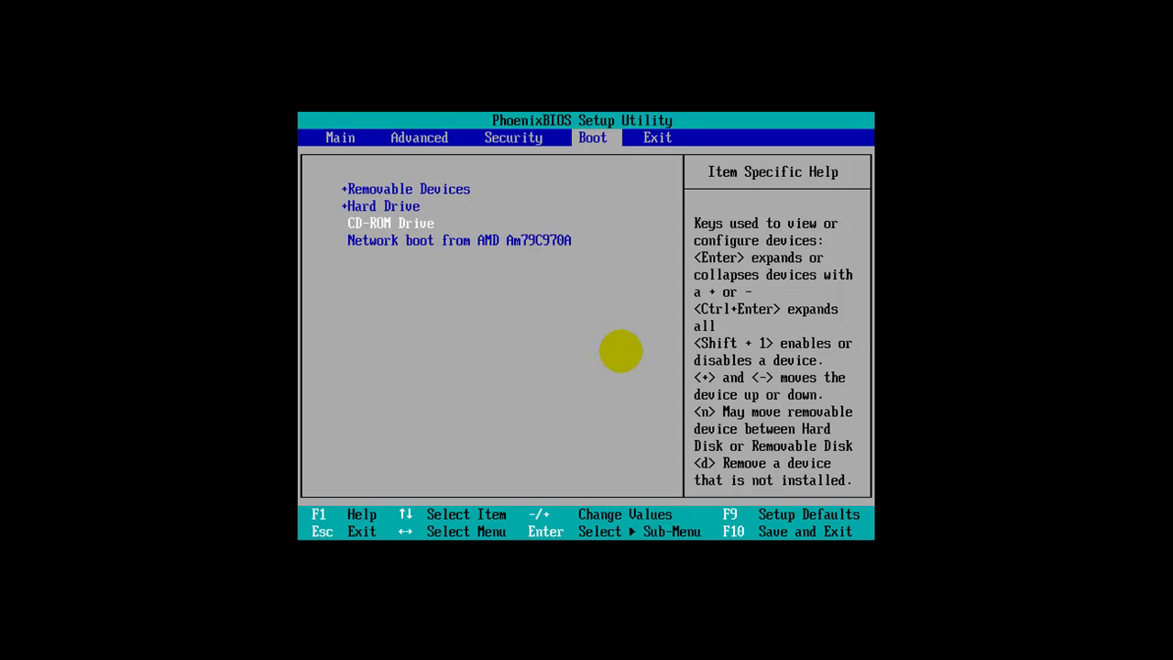
Move Hard Drive below CD-ROM Drive in the boot order, and save and exit the BIOS setup
key(Up)
key(plus)
key(minus)
key(minus)
key(F10)
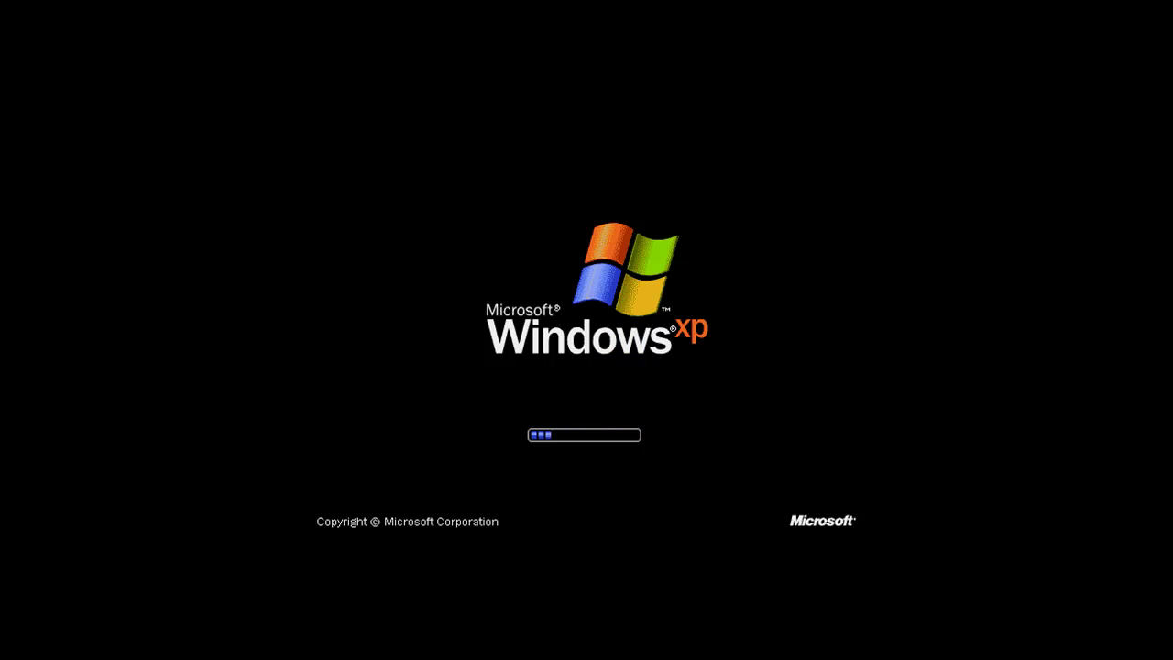
Open the virtual machine's settings, move the dialog aside, and select the CD/DVD (IDE) device
click(19, 0)
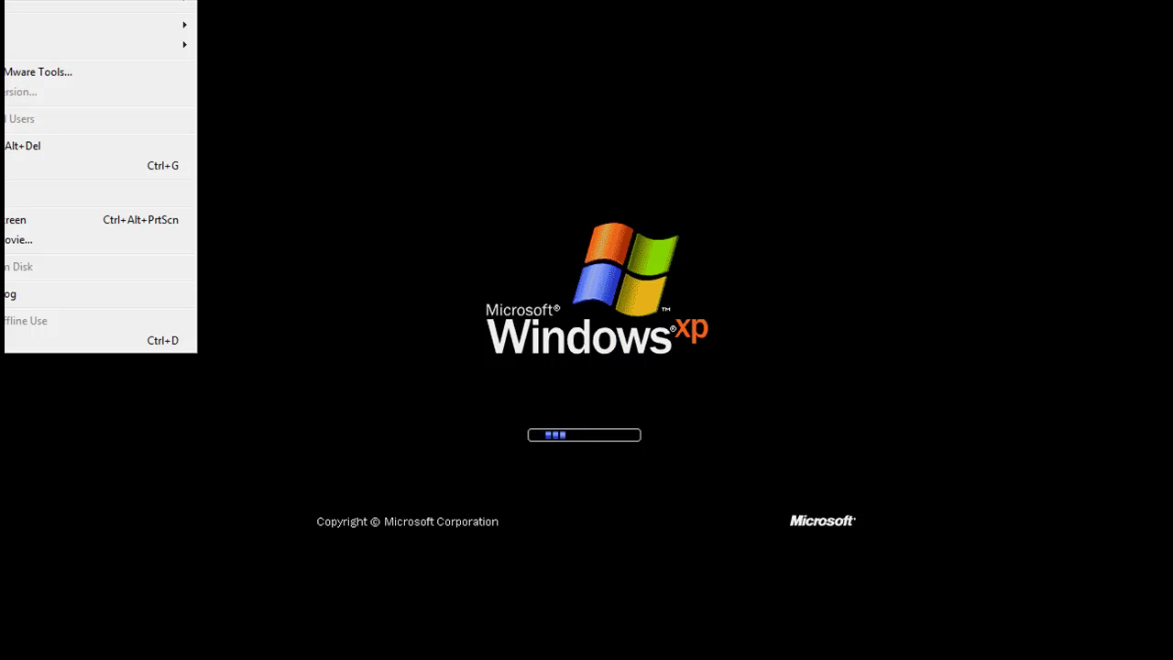
mouse_move(73, 0)
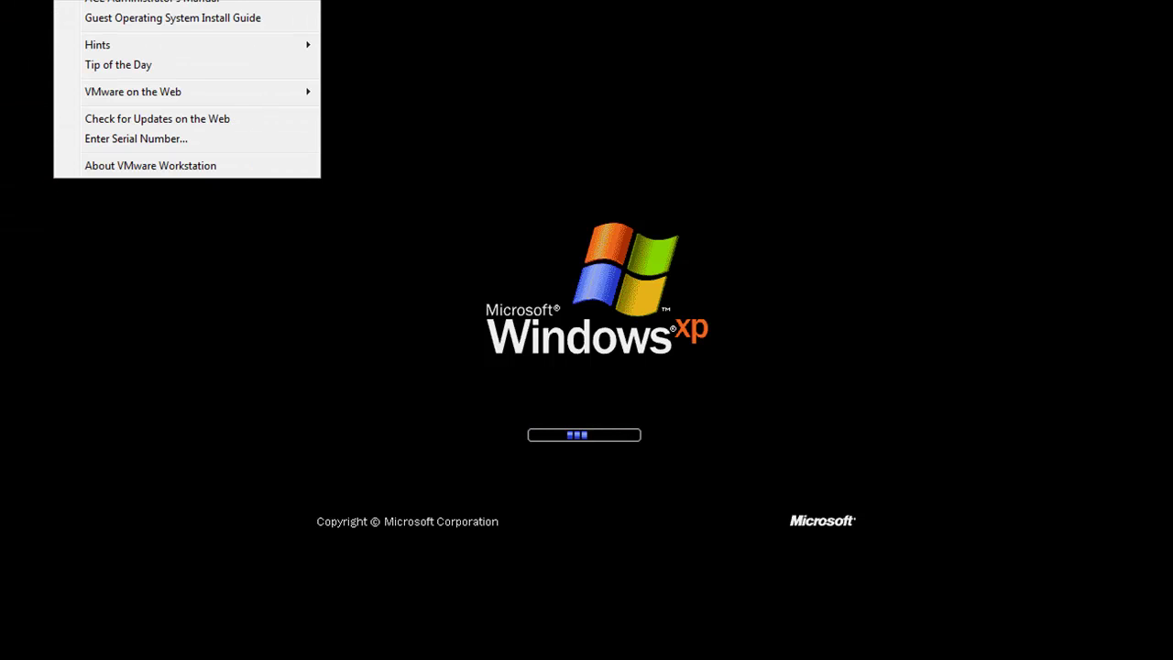
mouse_move(18, 0)
click(71, 346)
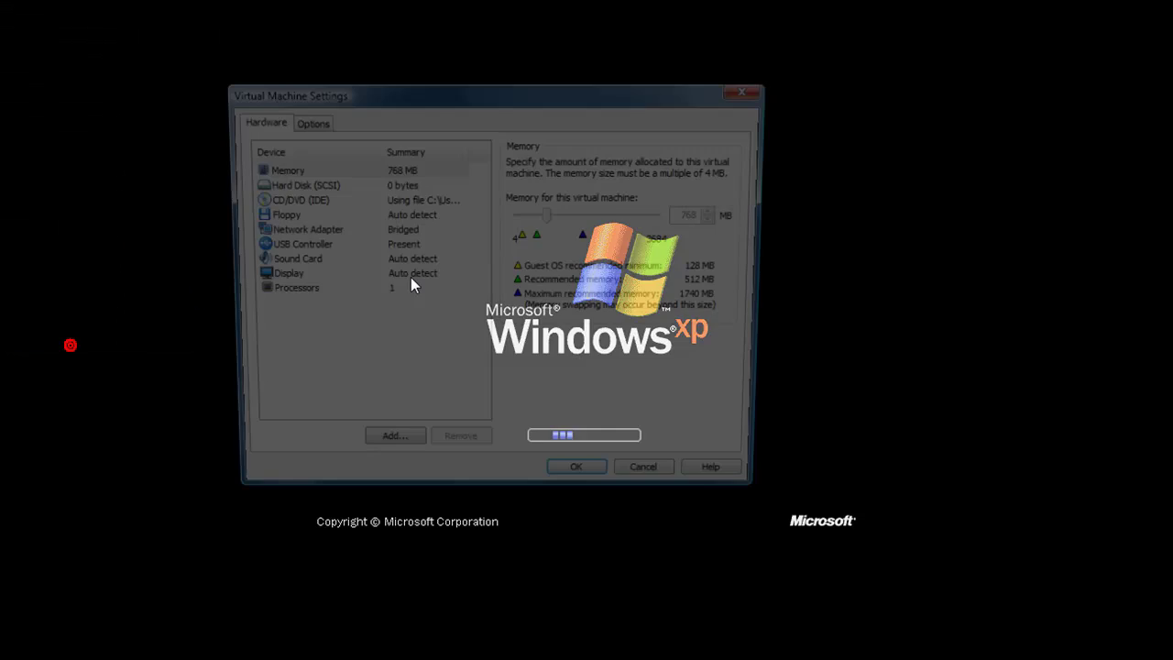
drag(605, 99, 157, 92)
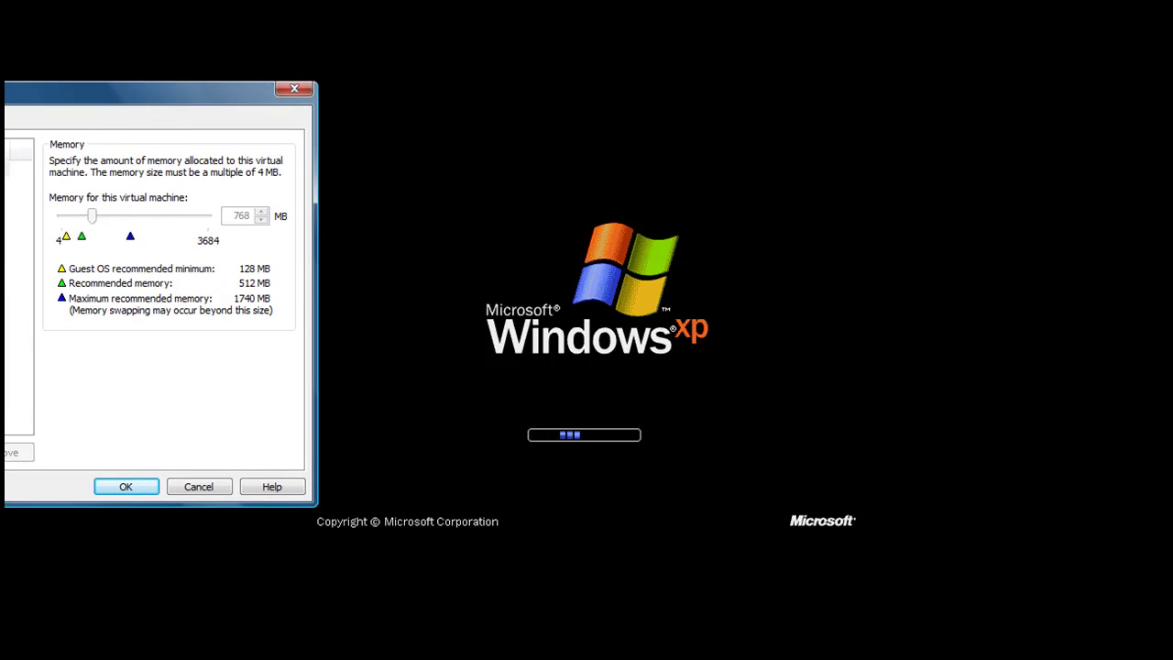
click(7, 199)
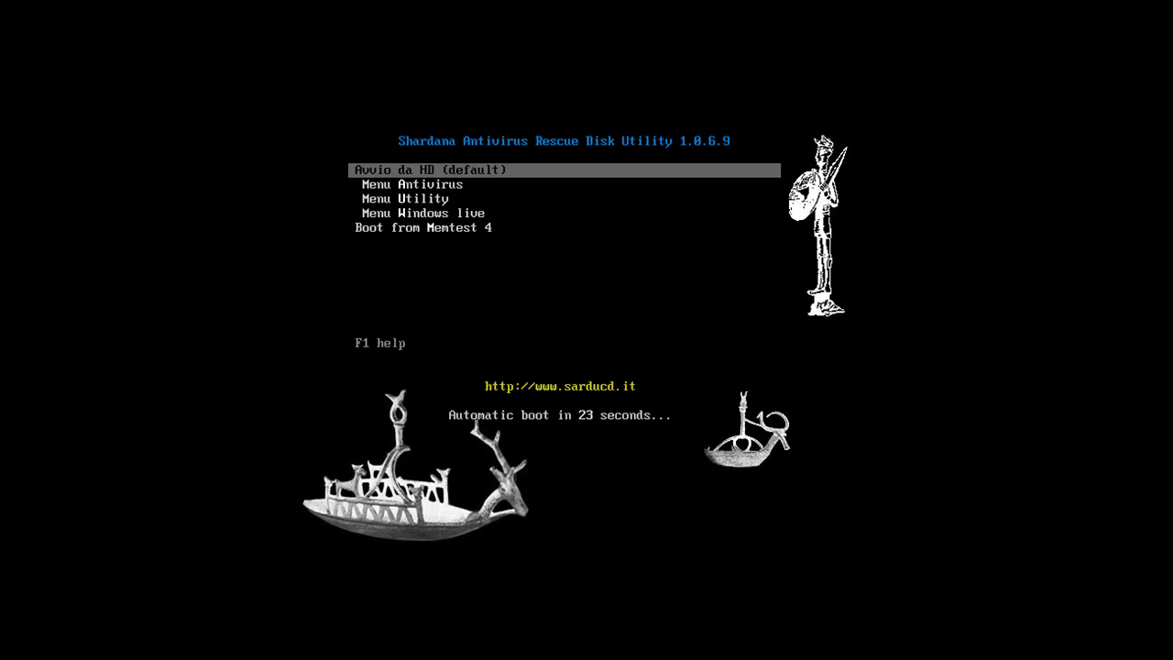
Look through the entries of the Shardana rescue disk's main boot menu and open Menu Antivirus
key(Down)
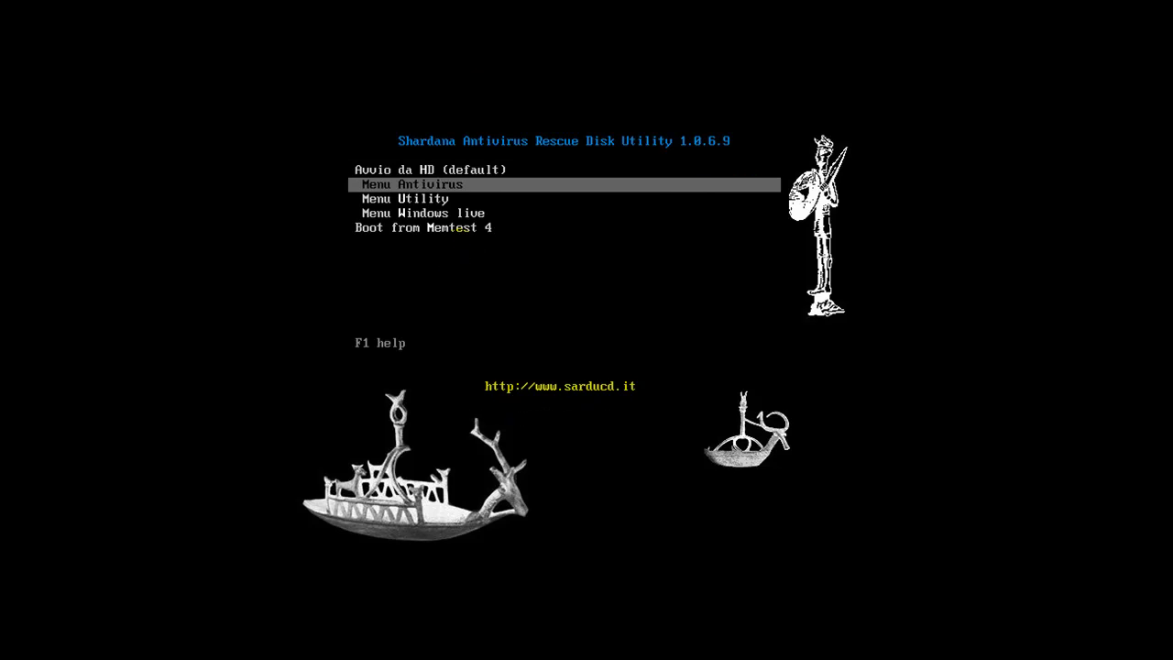
key(Up)
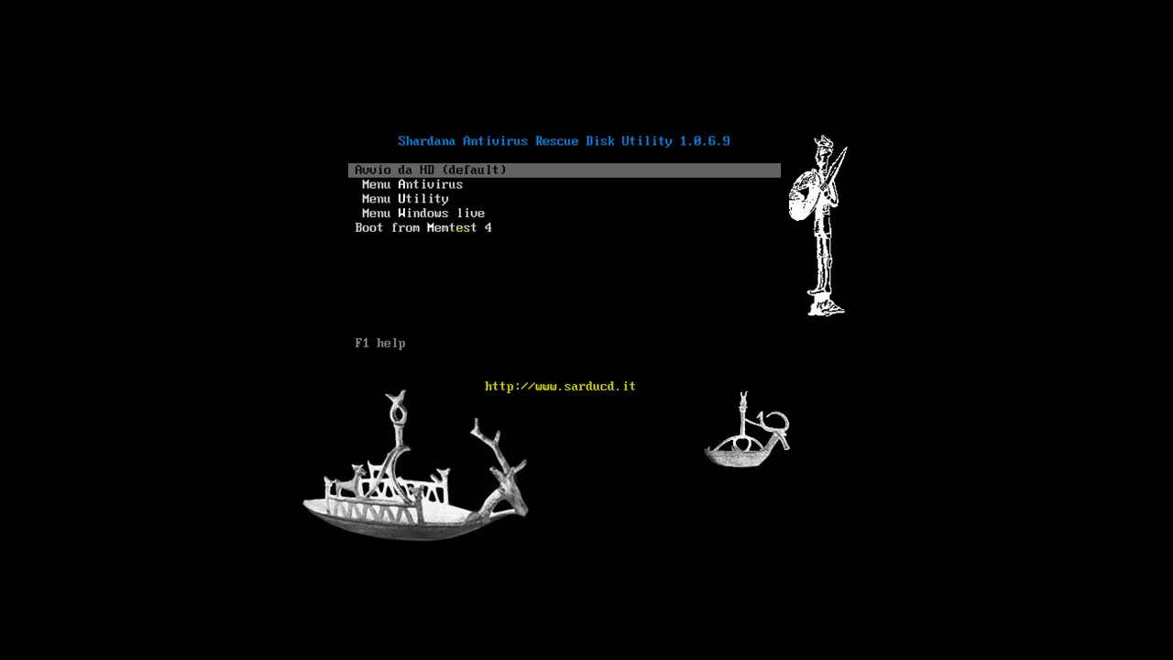
key(Down)
key(Down)
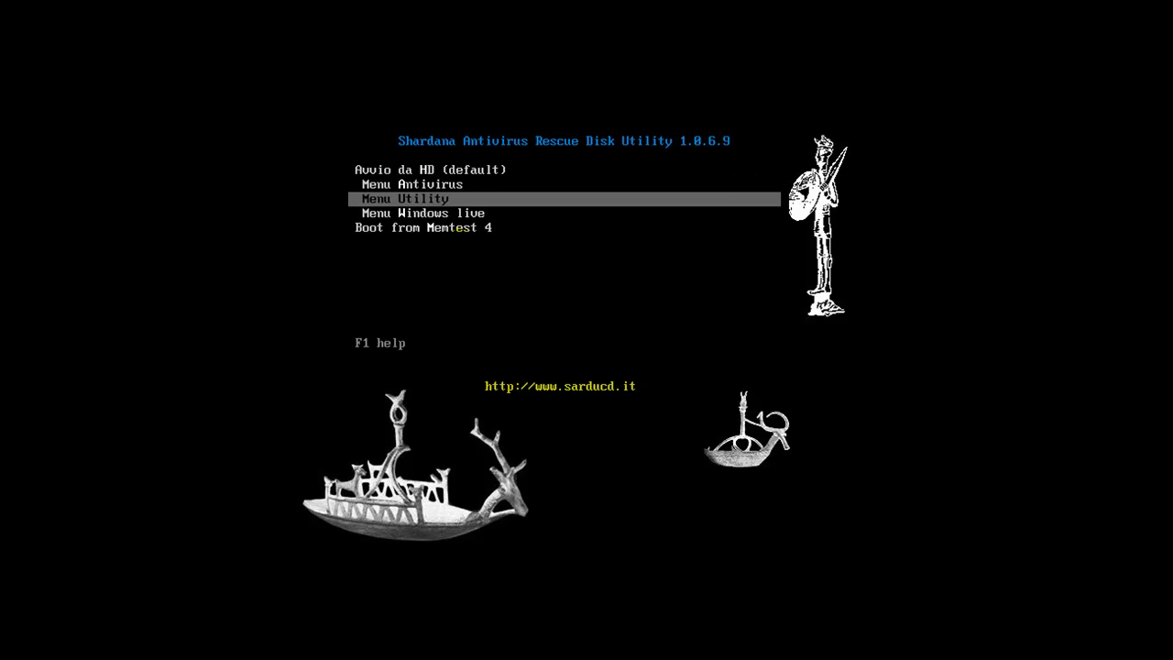
key(Down)
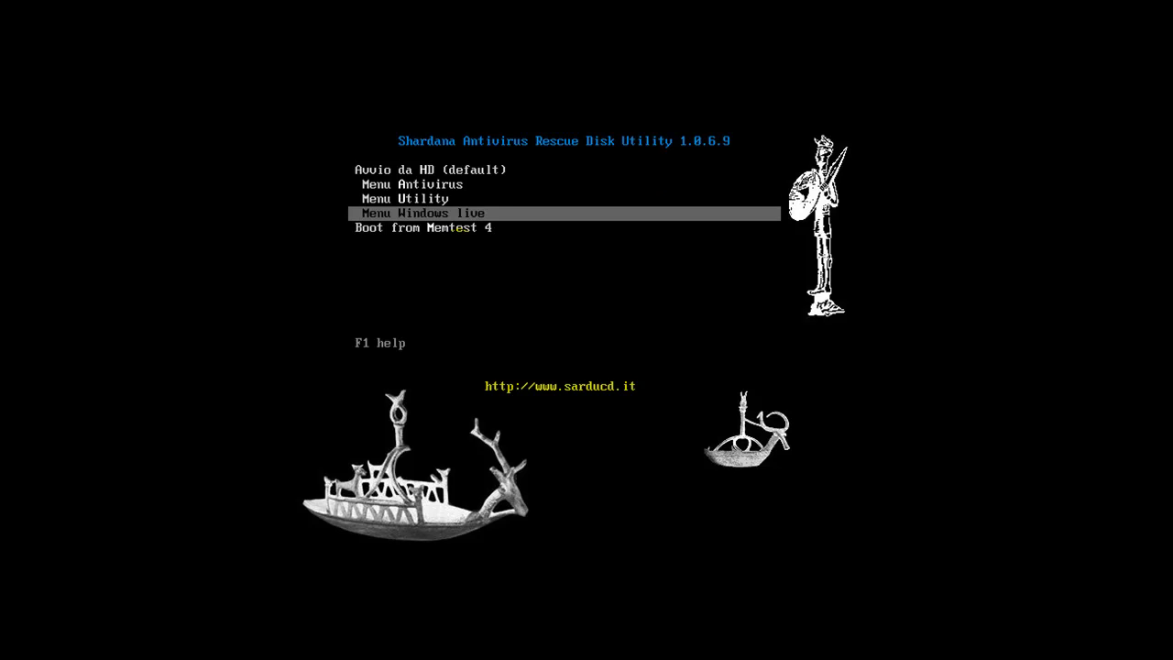
key(Down)
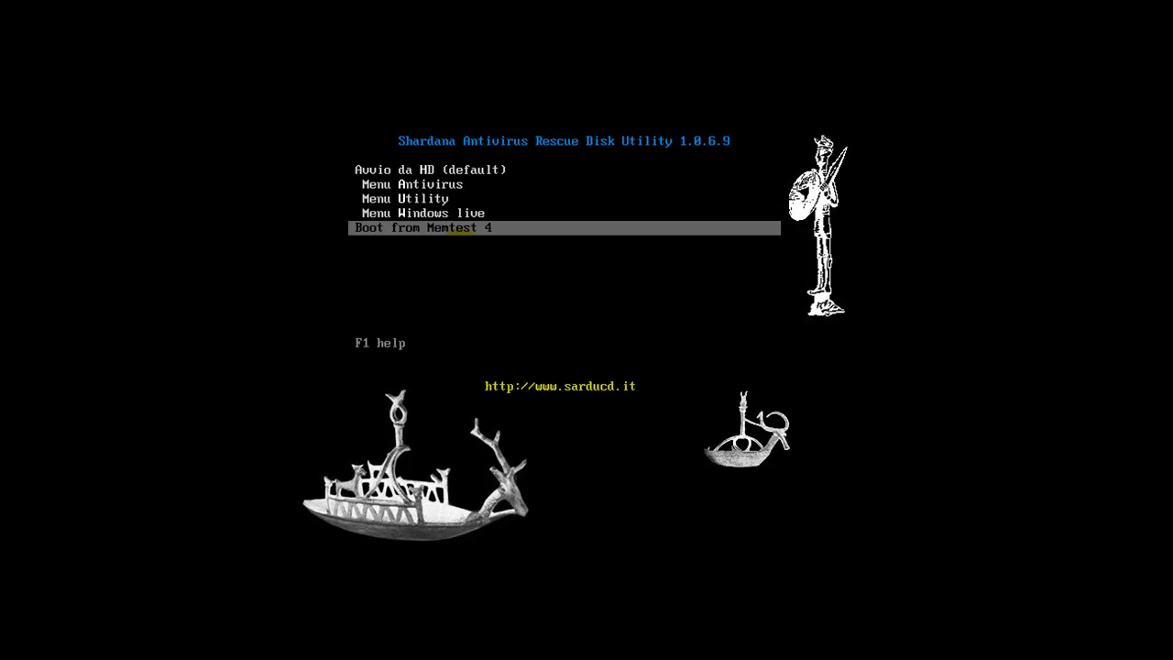
key(Up)
key(Up)
key(Up)
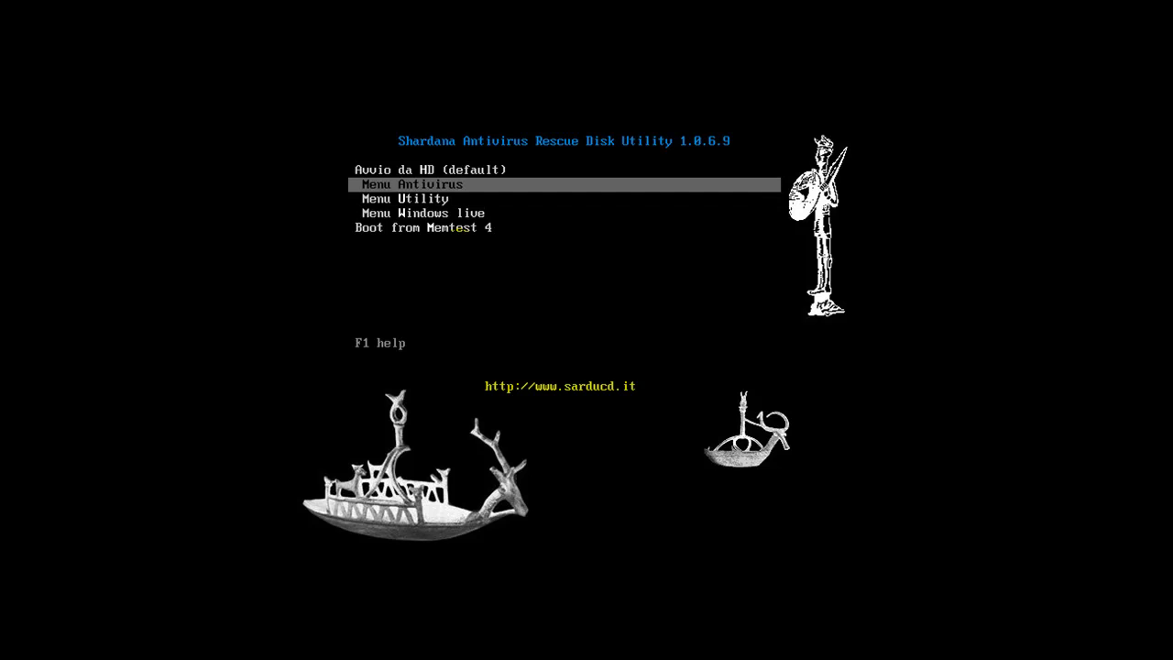
key(Return)
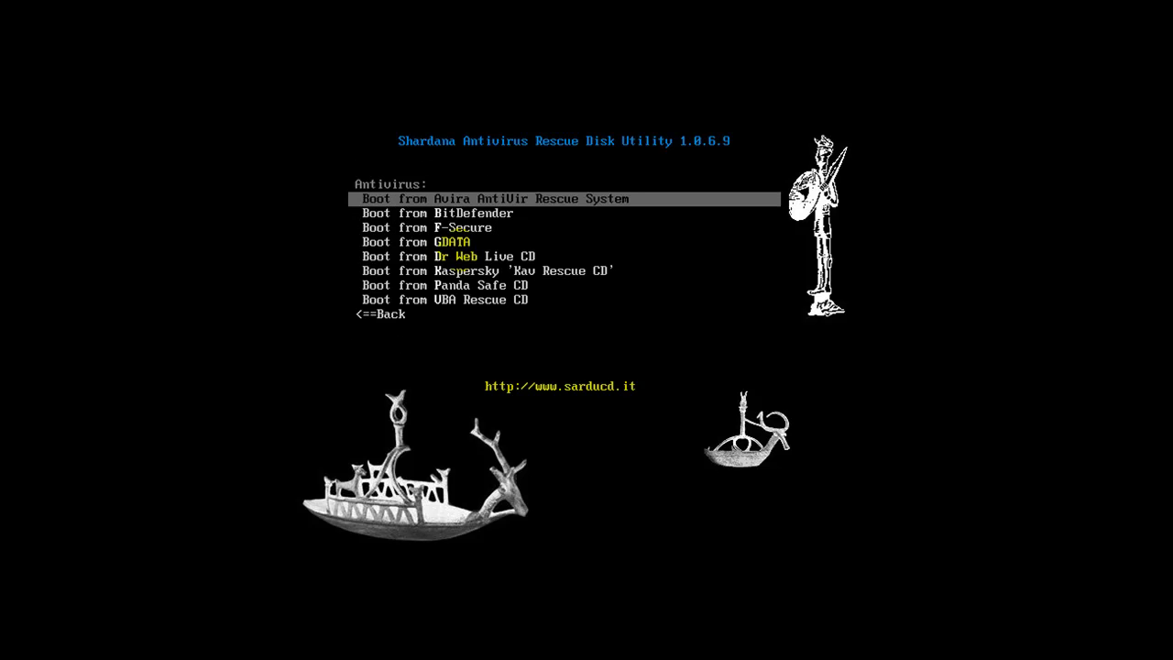
Look through the antivirus rescue systems offered in the Antivirus menu and go back to the main boot menu
key(Down)
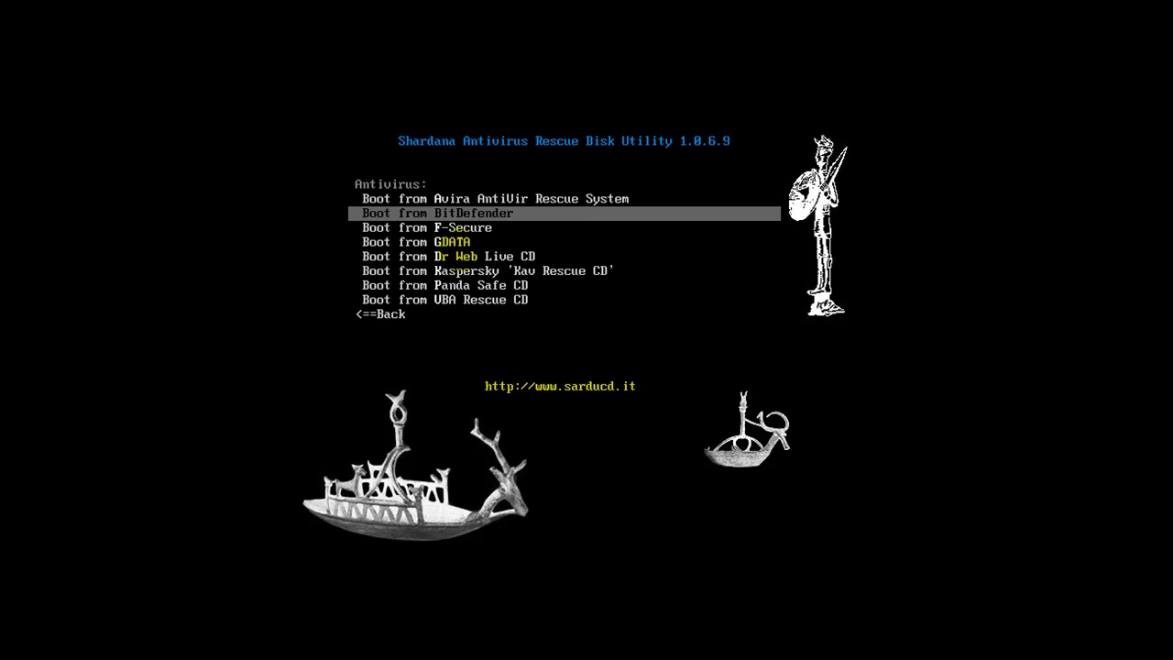
key(Down)
key(Up)
key(Up)
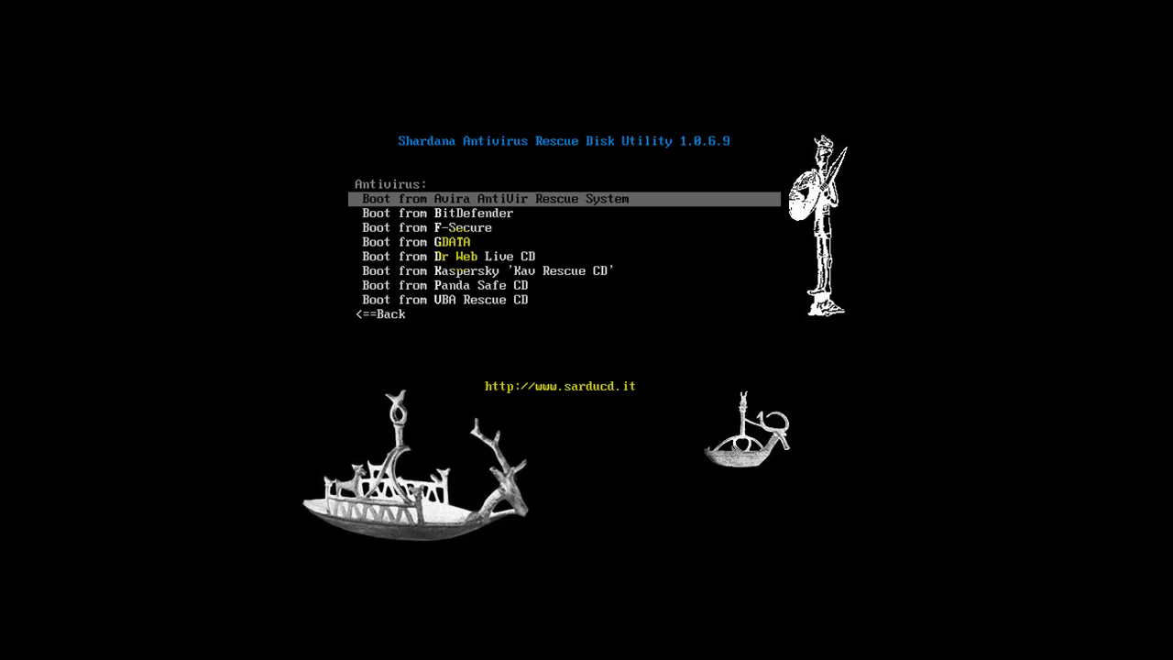
key(Down)
key(Down)
key(Down)
key(Down)
key(Down)
key(Down)
key(Down)
key(Down)
key(Return)
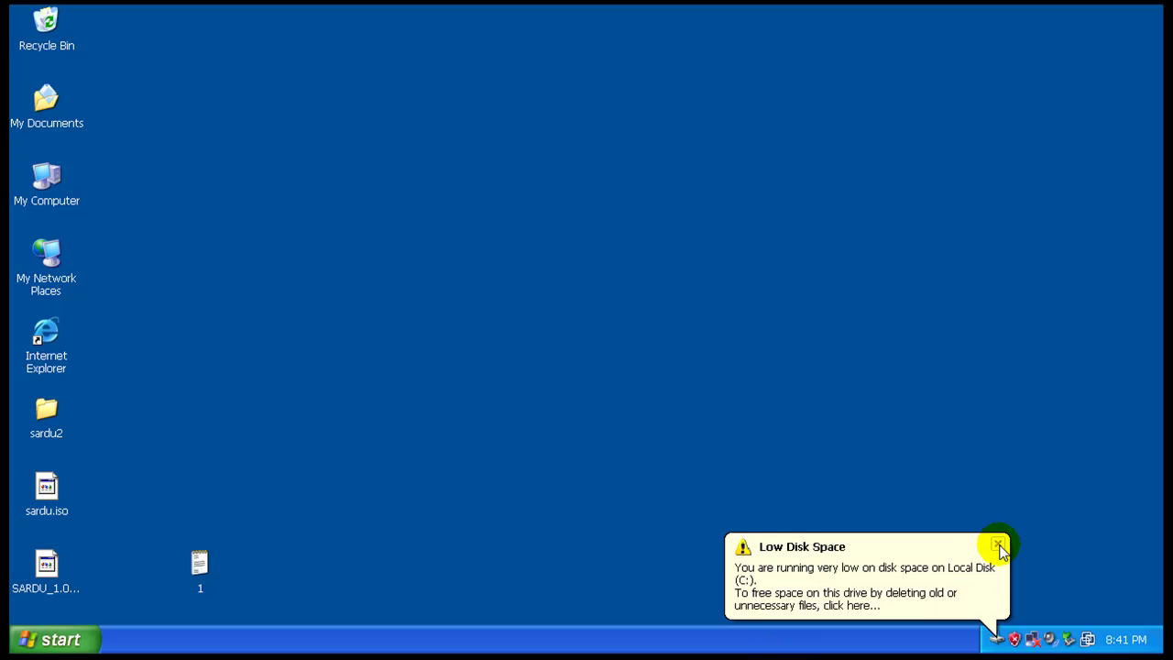
Dismiss the Low Disk Space notice, move the text file 1 beside the sardu2 folder, and open it clear of the desktop icons
click(1000, 547)
click(999, 546)
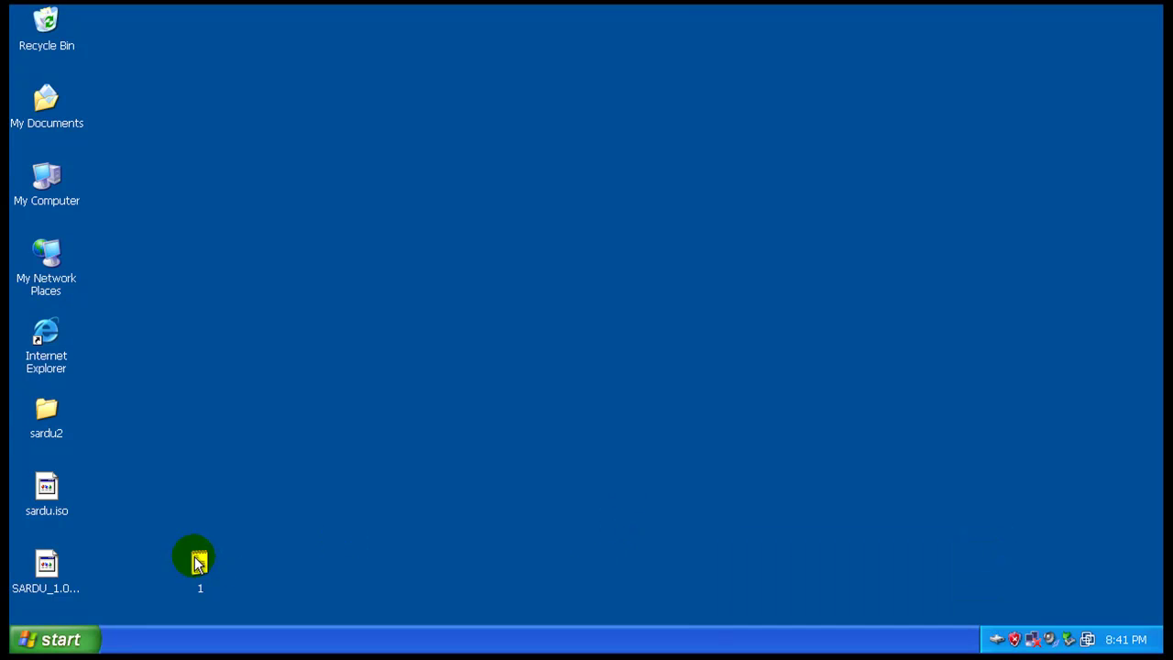
drag(136, 424, 138, 426)
double_click(119, 431)
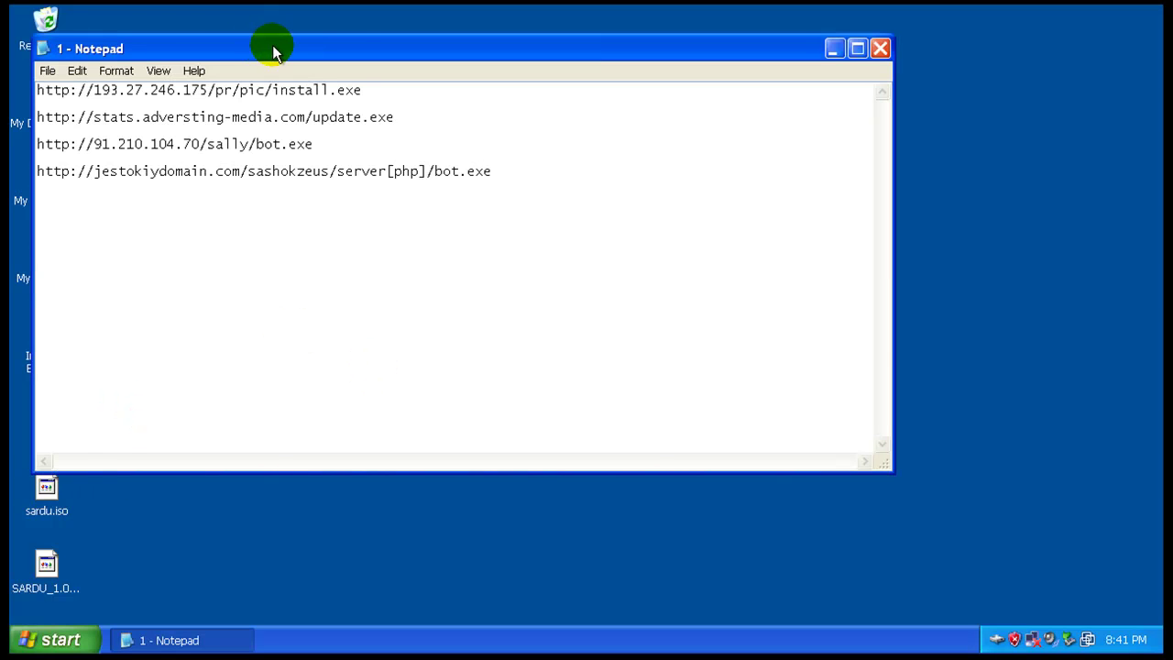
drag(272, 47, 398, 48)
Permanently delete sardu.iso from the desktop and return to the open Notepad file
right_click(53, 484)
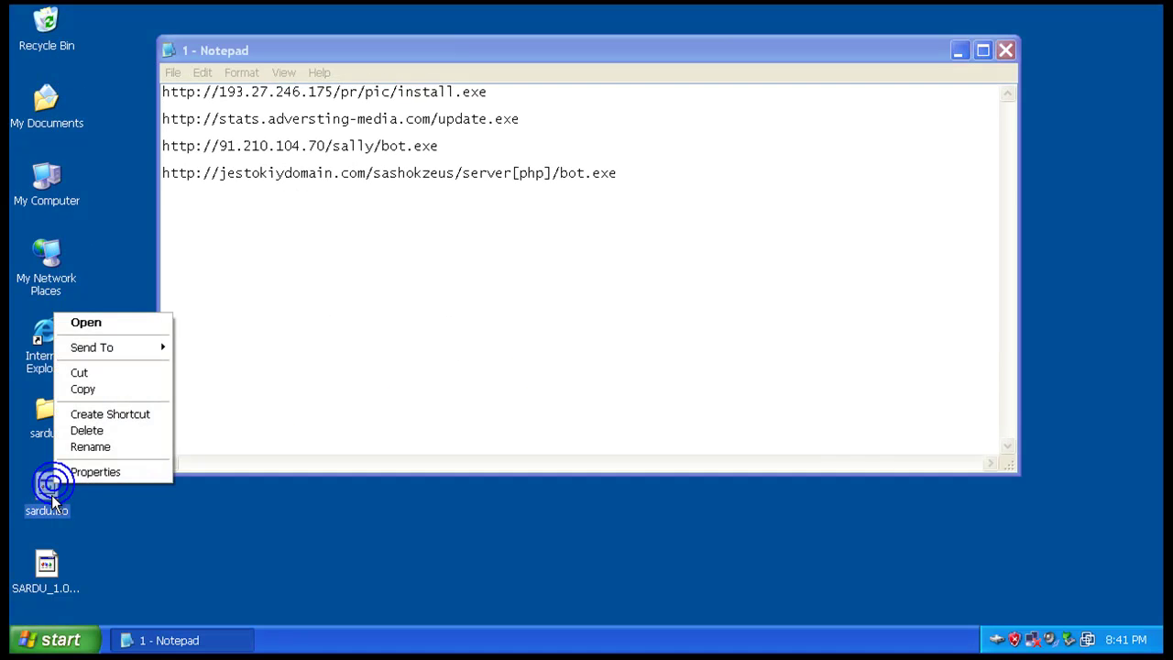
click(107, 429)
click(661, 346)
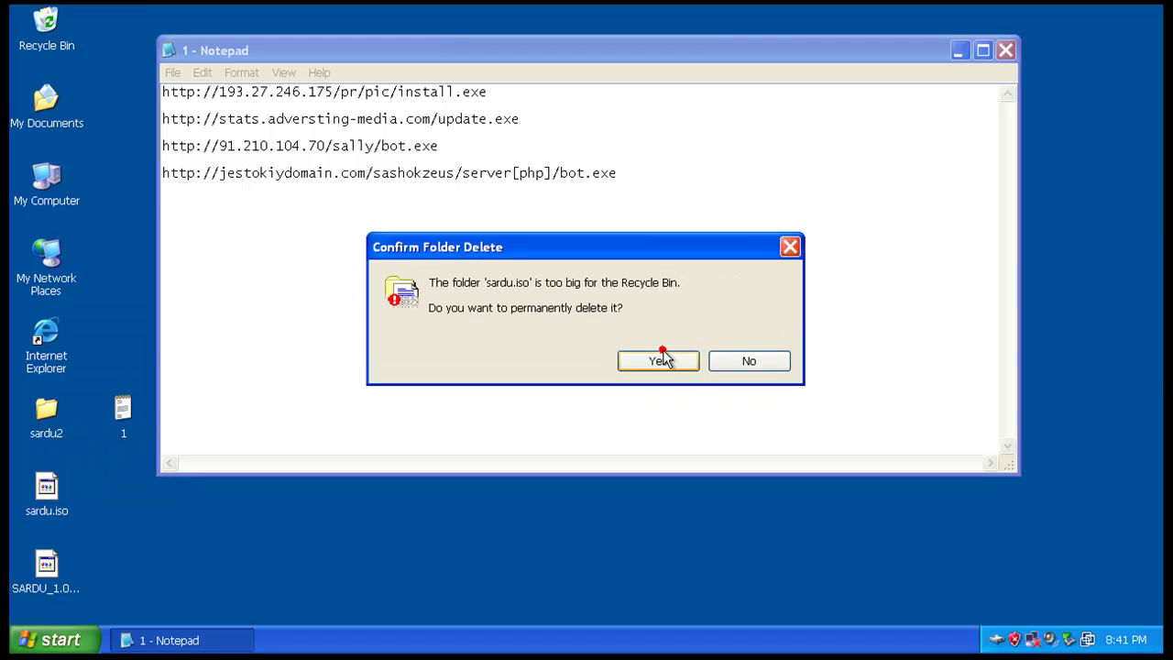
click(659, 361)
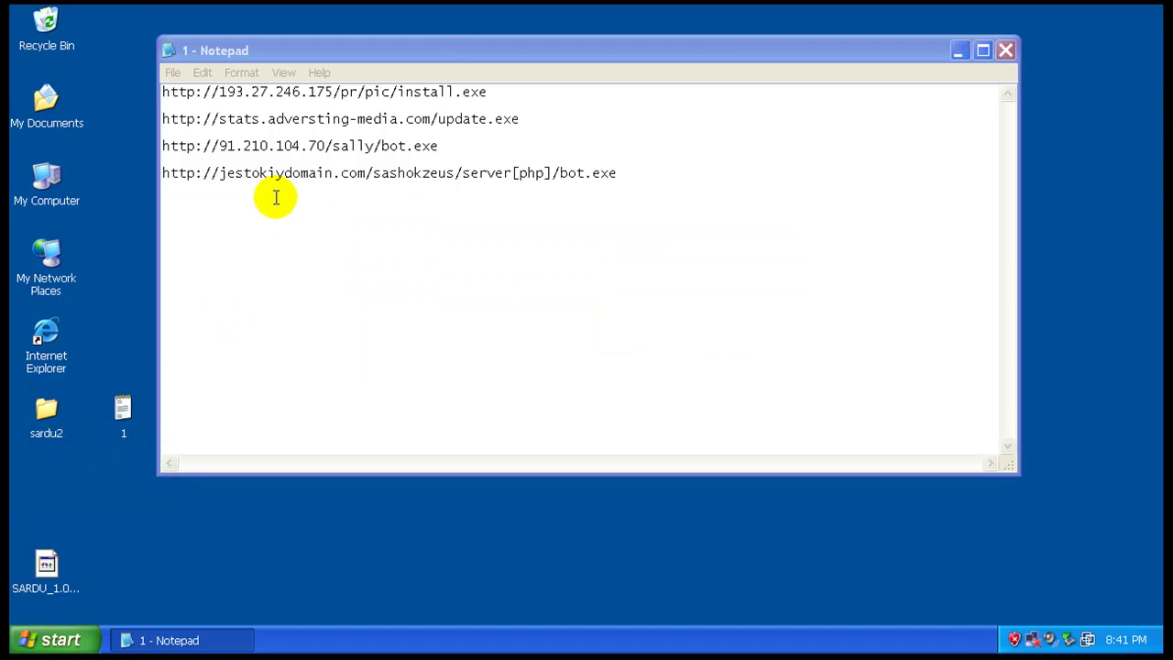
click(513, 217)
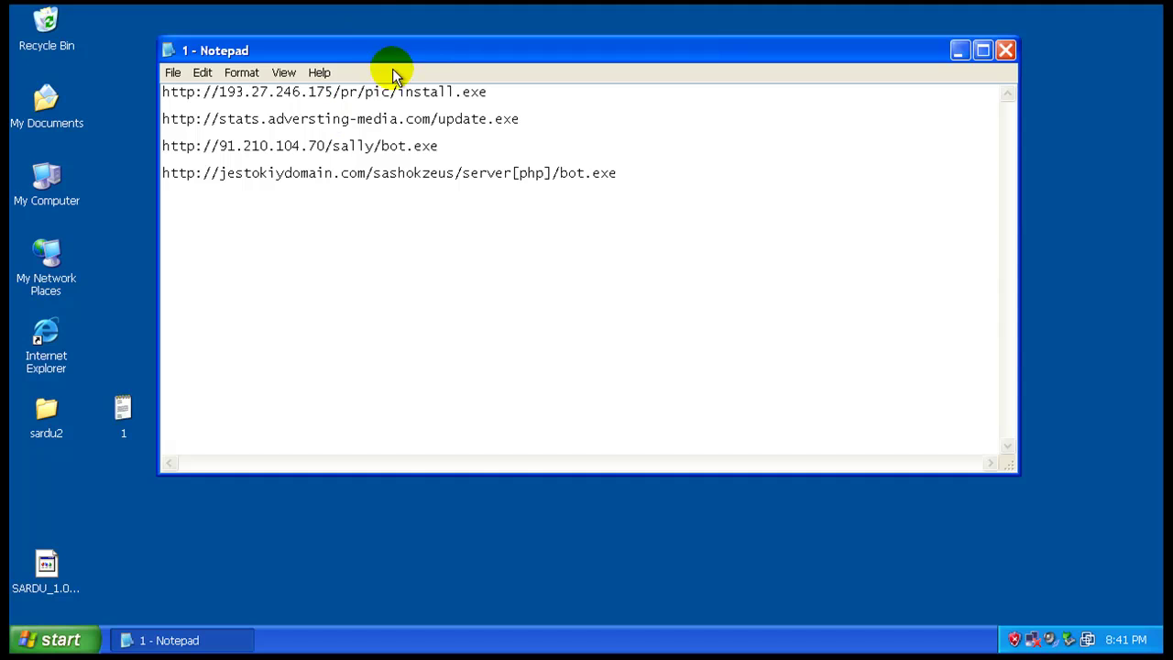
Open Internet Explorer in a restored window, arrange it and the Notepad list so both are reachable, and dismiss the network notice
drag(392, 57, 335, 64)
double_click(42, 338)
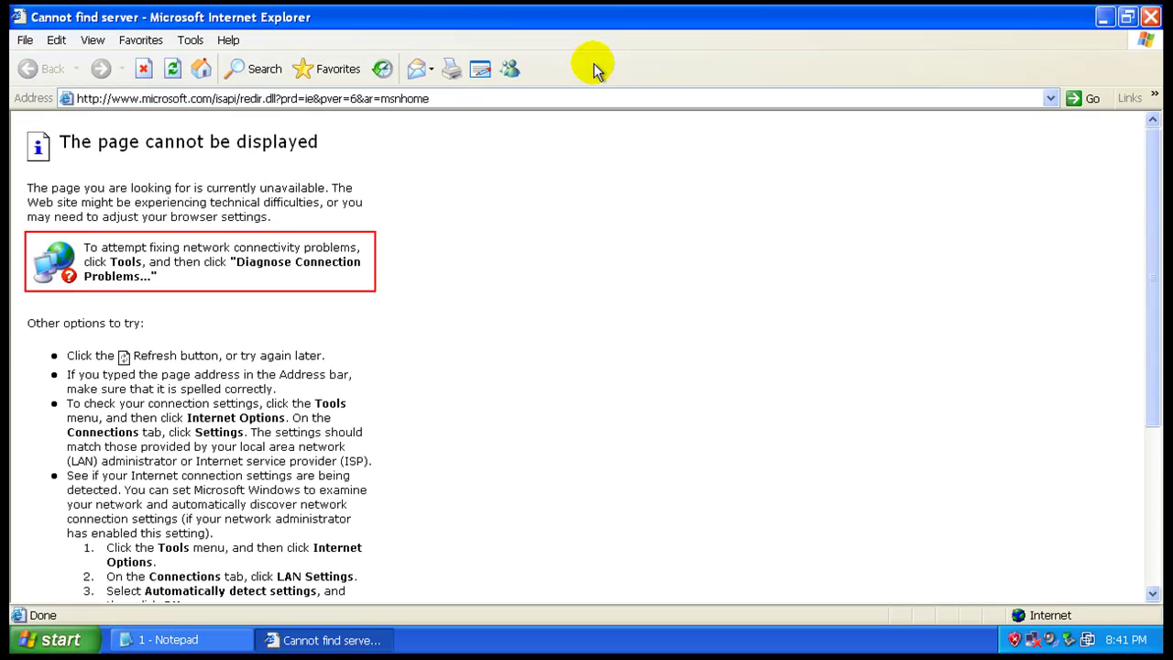
click(1133, 19)
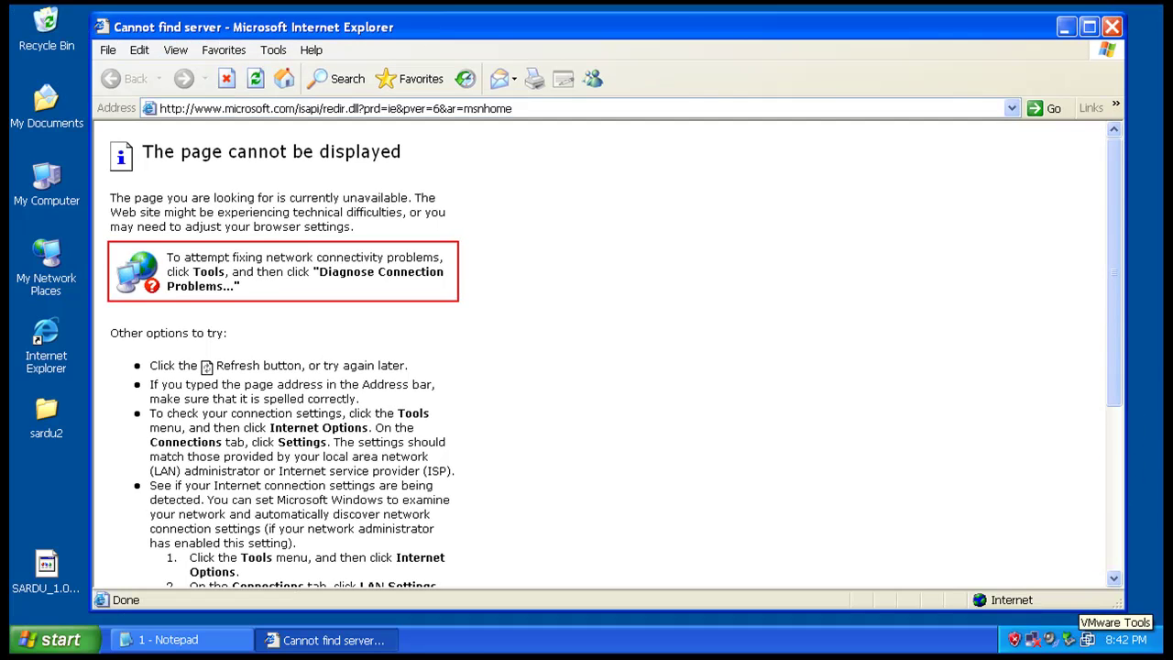
click(1112, 26)
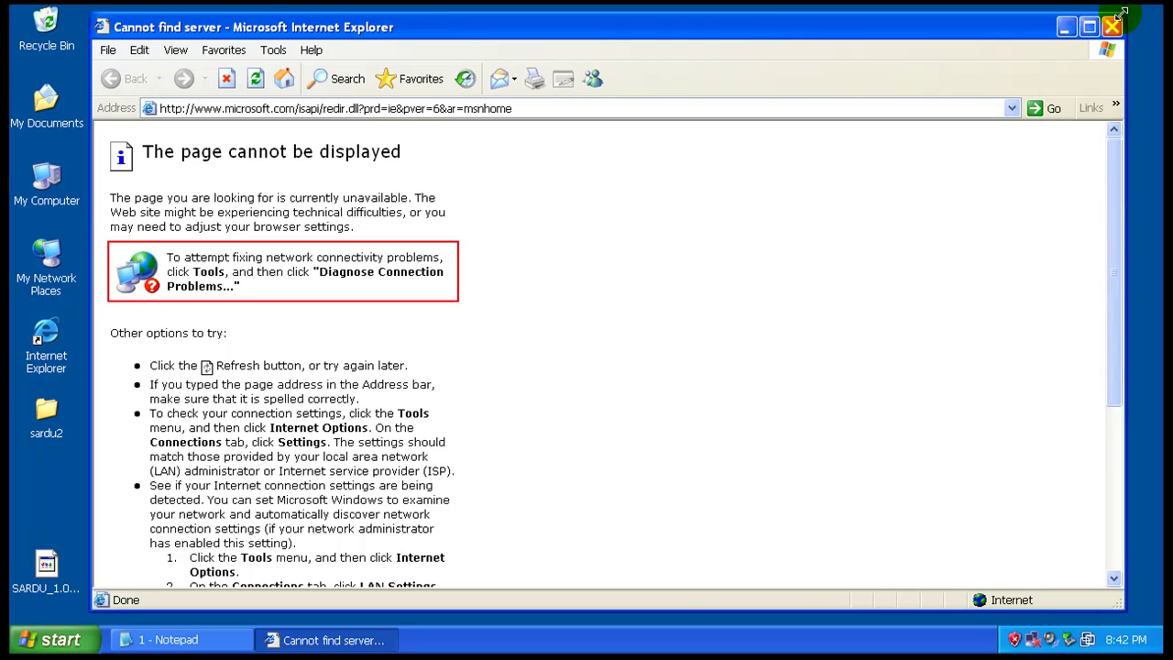
drag(1122, 13, 950, 114)
drag(763, 130, 908, 108)
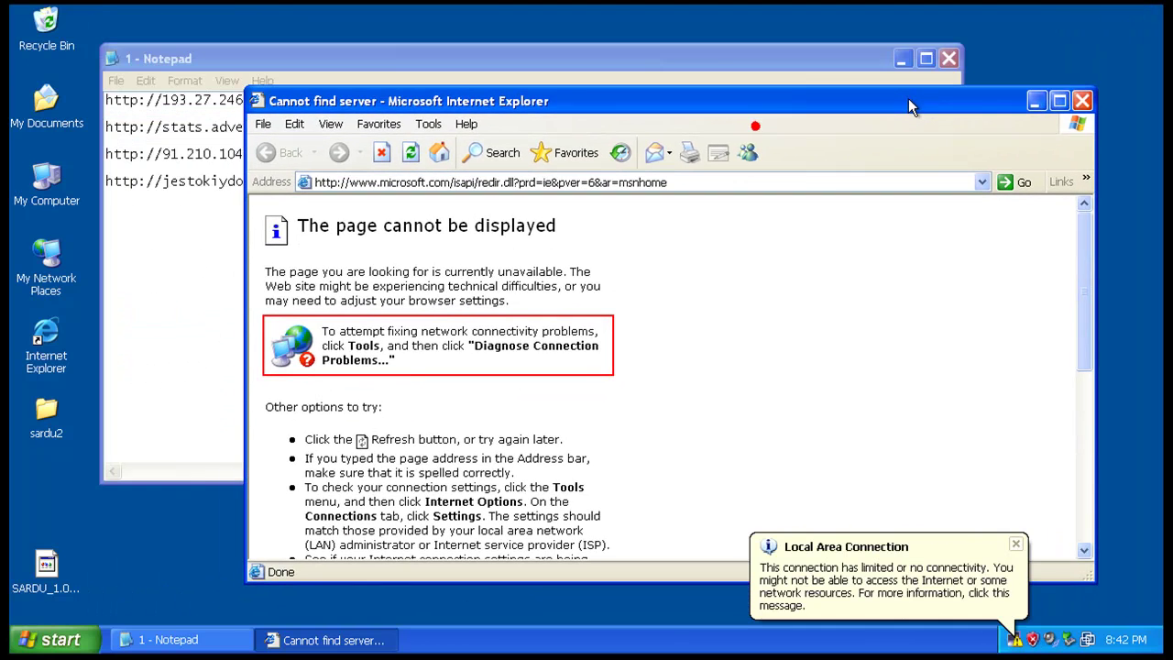
click(1016, 545)
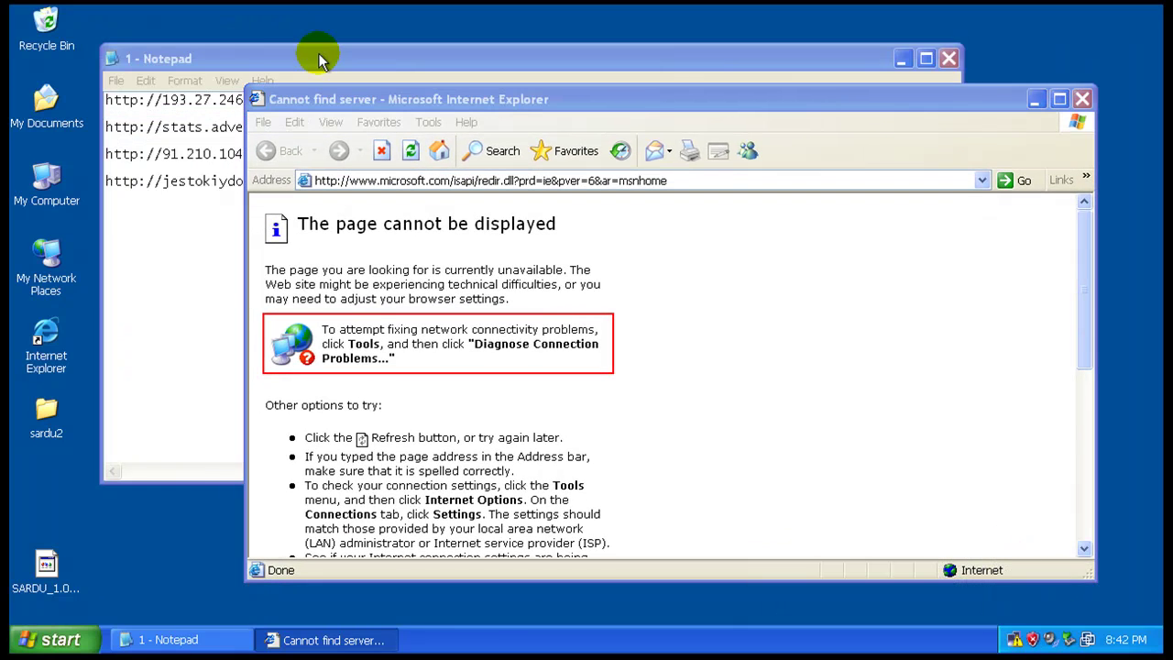
drag(319, 59, 252, 40)
Copy the install.exe address from the Notepad list, open it in Internet Explorer, and run the downloaded file
double_click(261, 79)
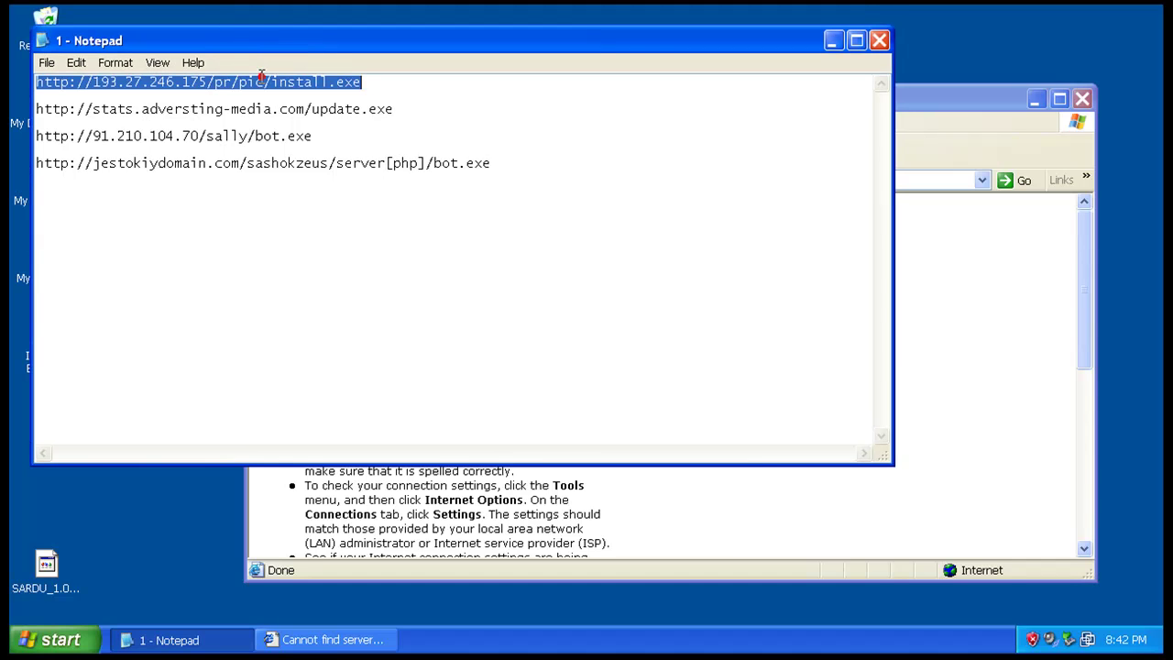
right_click(261, 80)
click(309, 123)
click(923, 101)
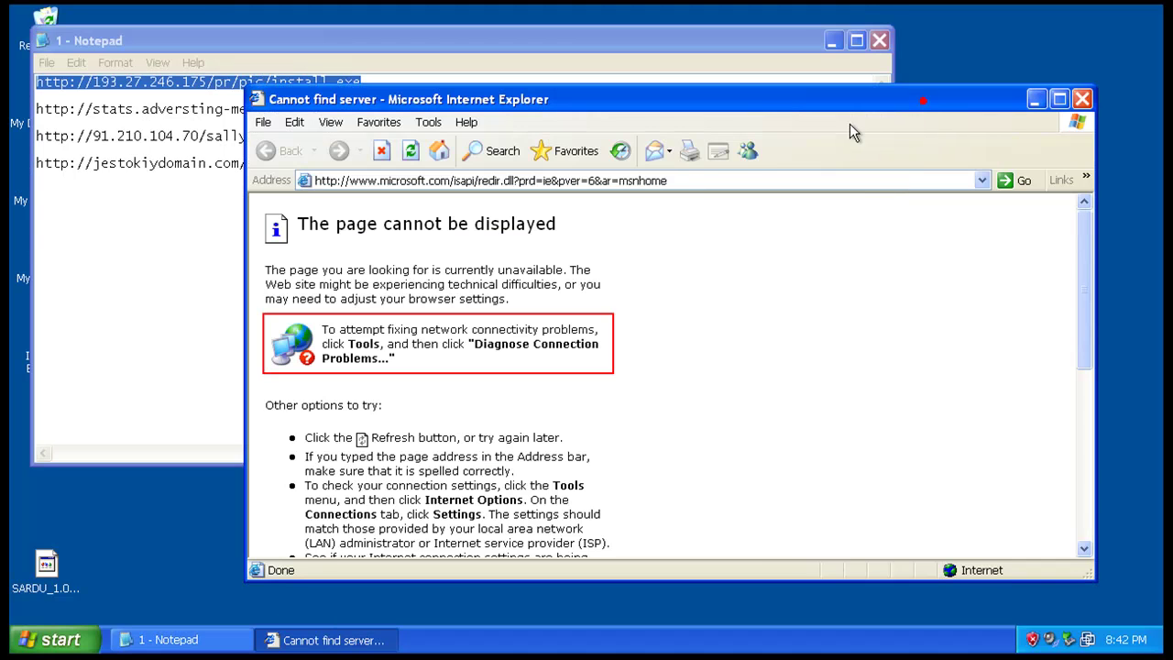
click(686, 179)
right_click(686, 178)
click(724, 241)
key(Return)
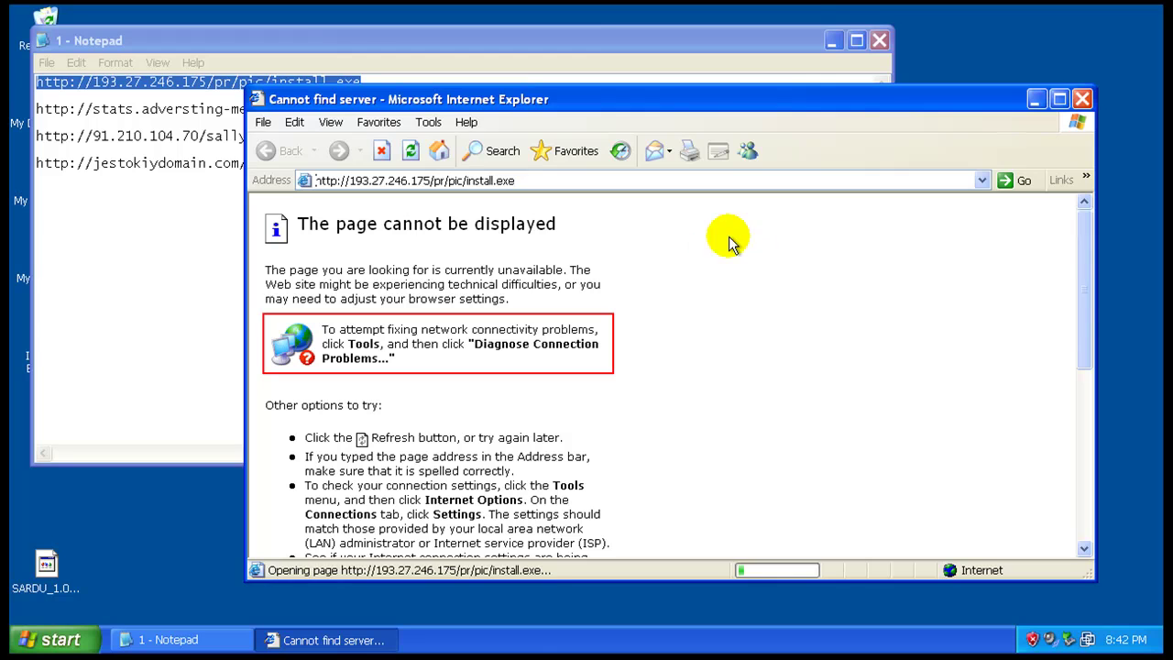
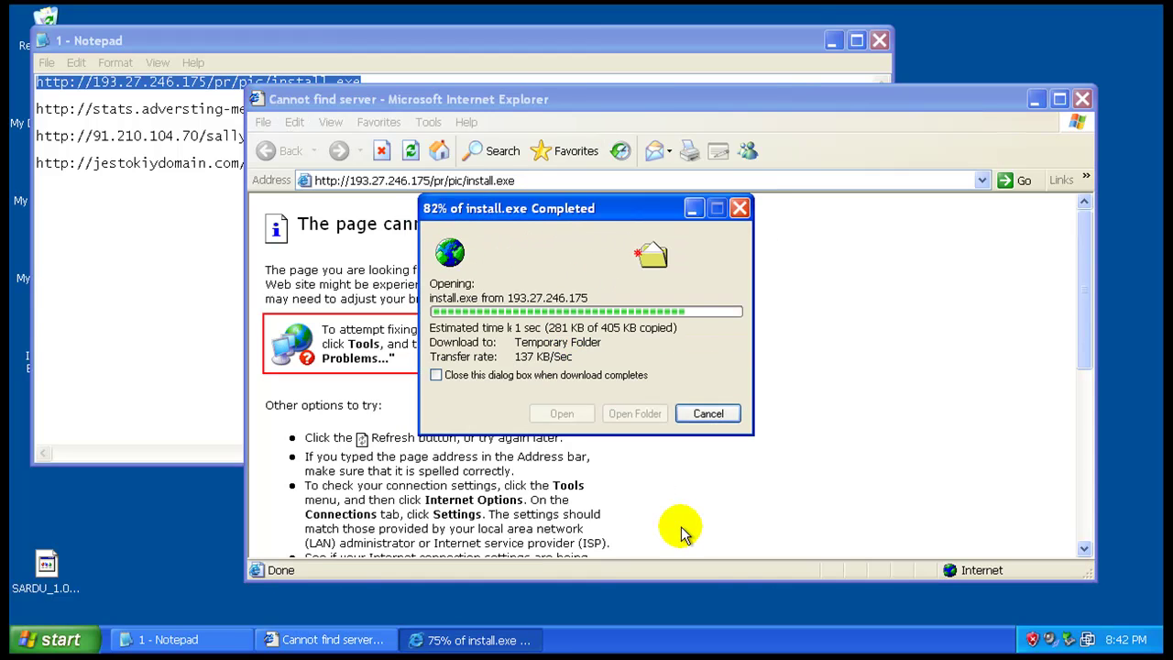
click(615, 304)
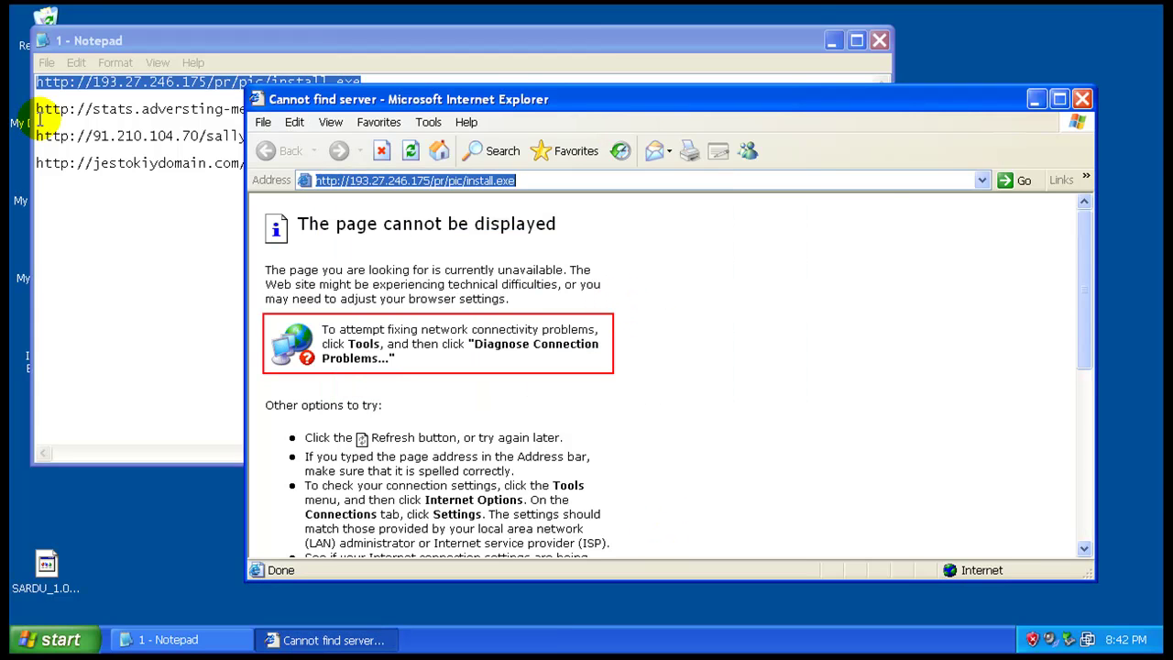
Copy the update.exe address from the Notepad list, open it in Internet Explorer, and run the downloaded file
click(87, 111)
double_click(87, 110)
right_click(86, 113)
click(144, 163)
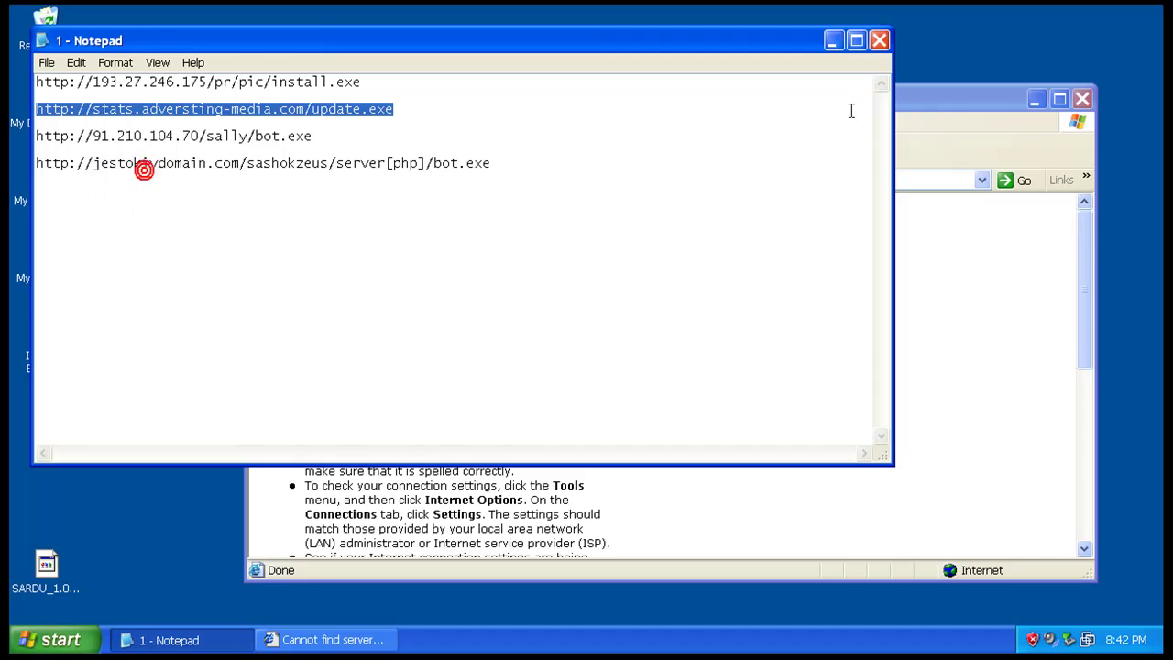
click(946, 101)
right_click(838, 181)
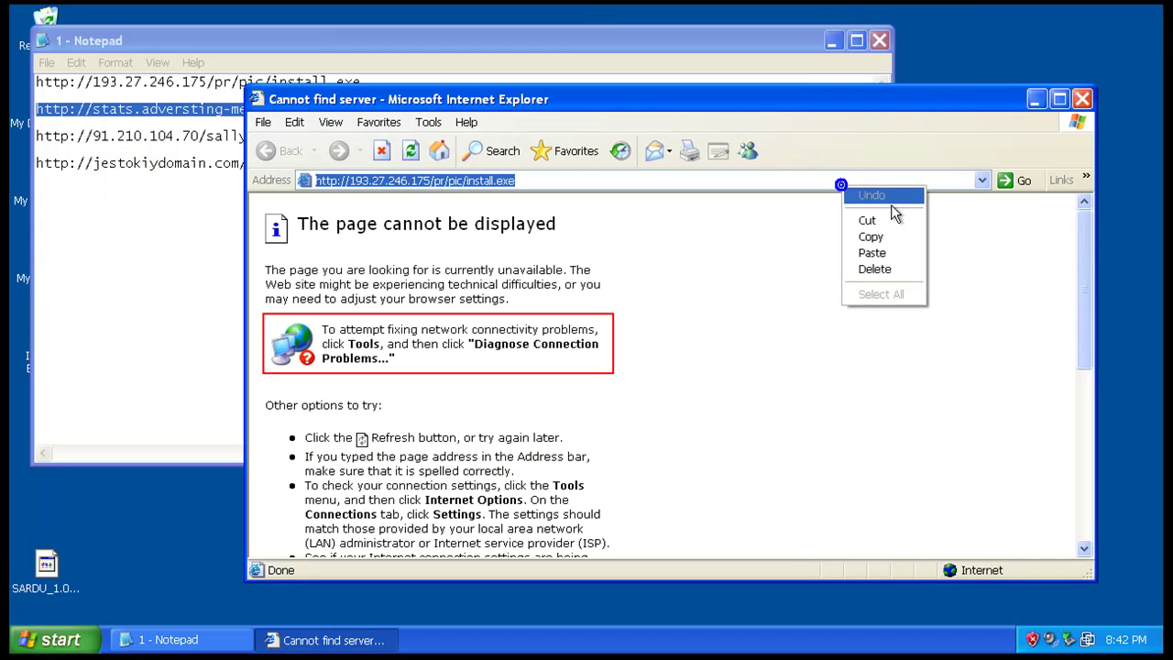
click(882, 250)
key(Return)
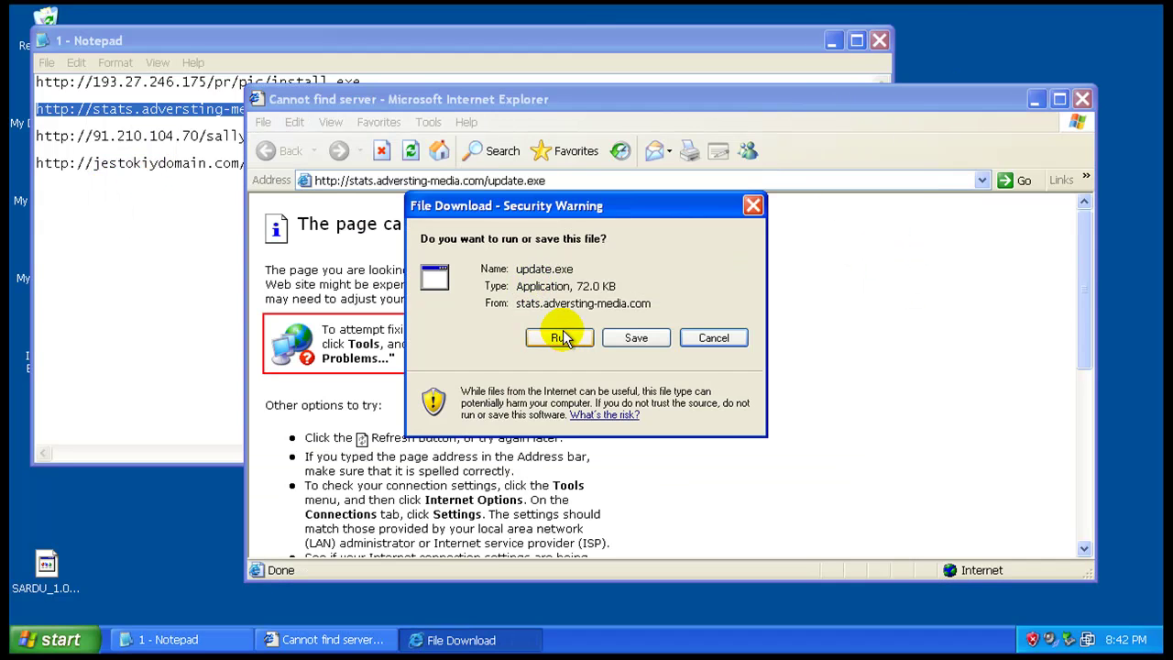
click(567, 337)
click(658, 333)
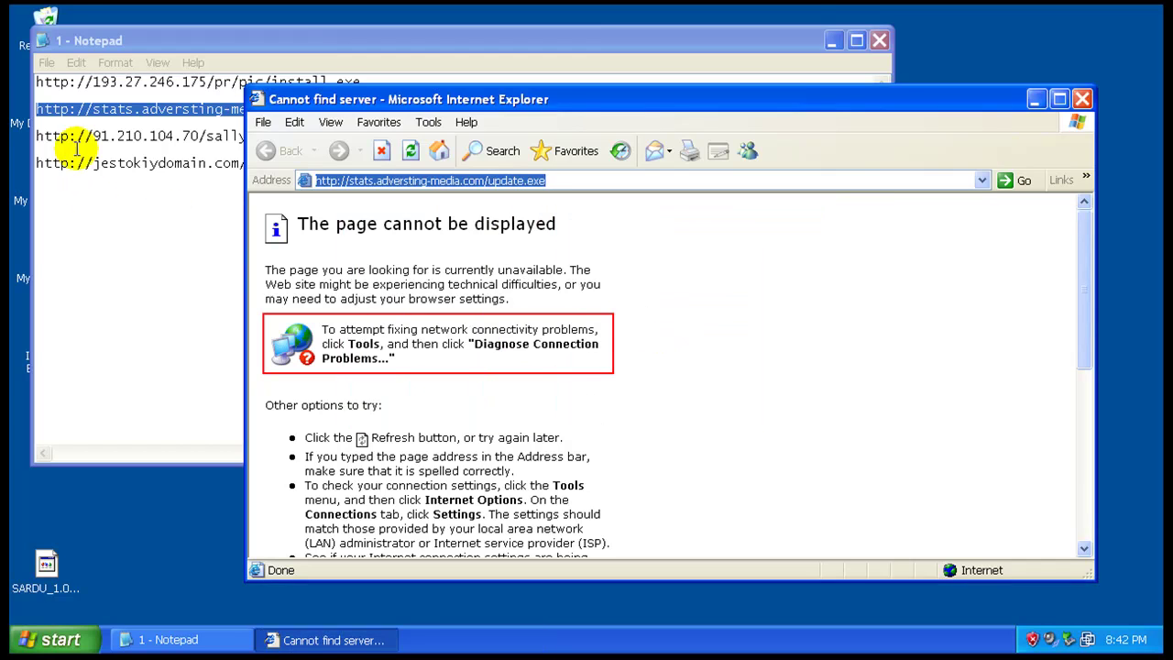
Copy the sally/bot.exe address from the Notepad list, open it in Internet Explorer, and run the downloaded file
click(110, 136)
double_click(110, 136)
right_click(110, 136)
click(213, 188)
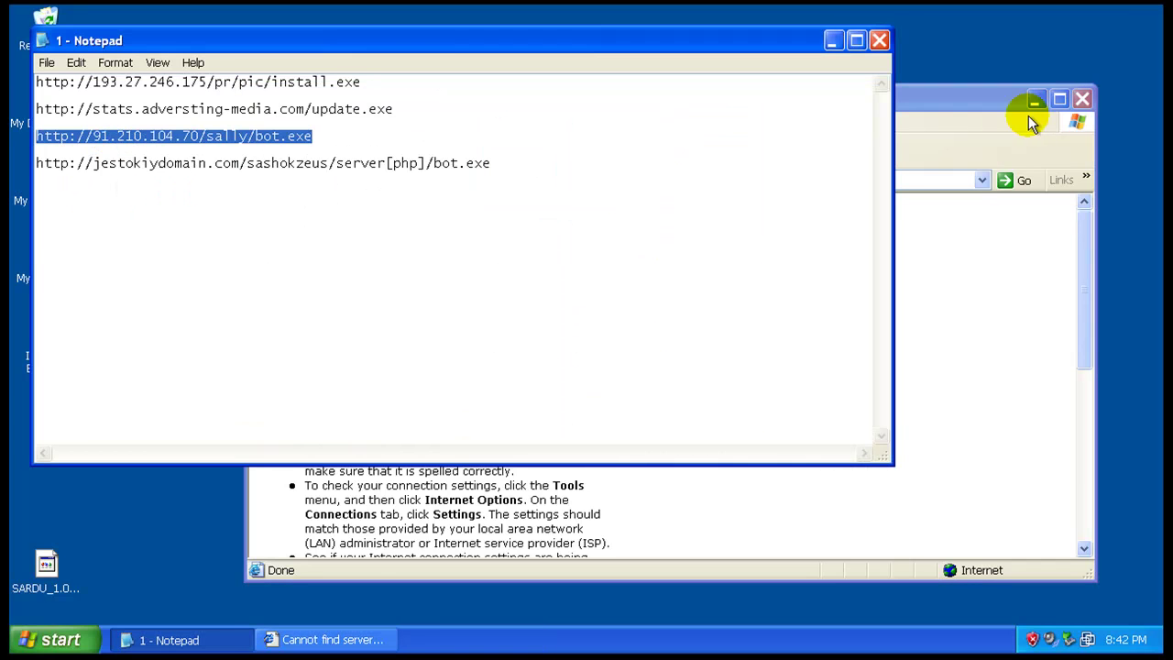
click(990, 101)
right_click(799, 181)
click(851, 257)
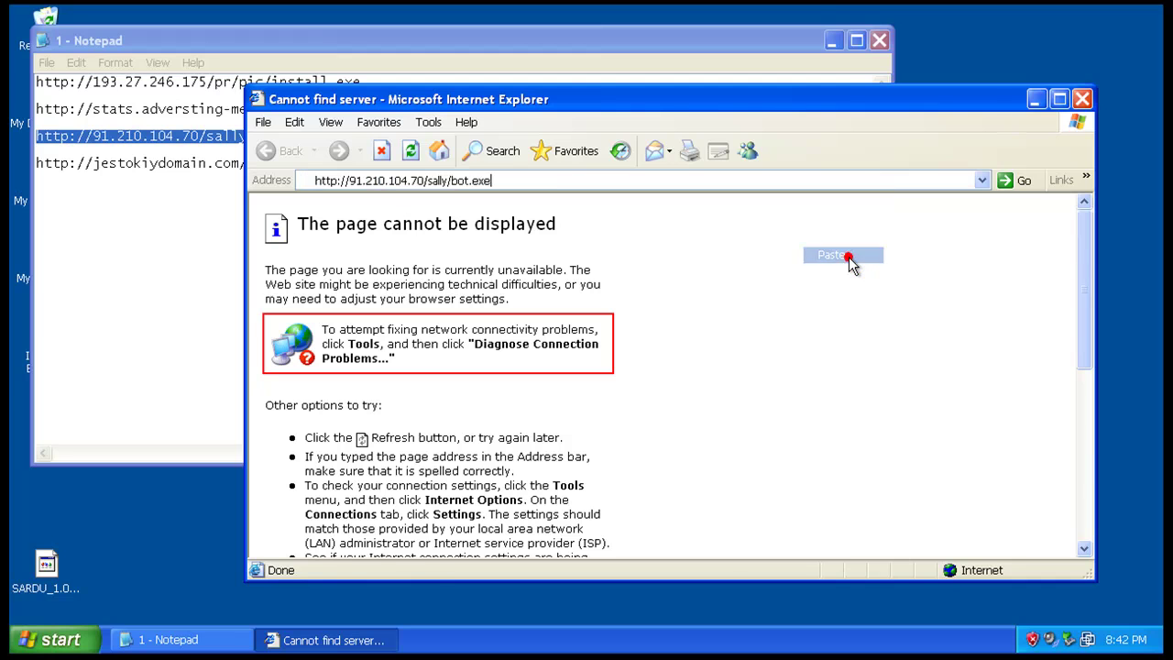
key(Return)
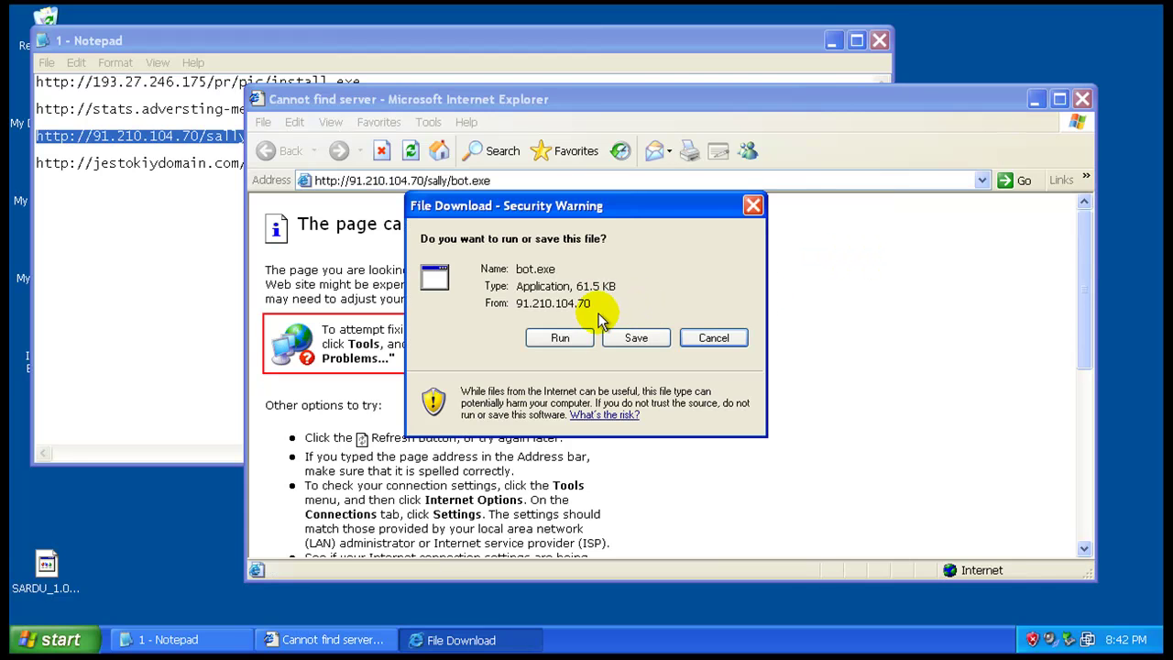
click(580, 332)
click(645, 319)
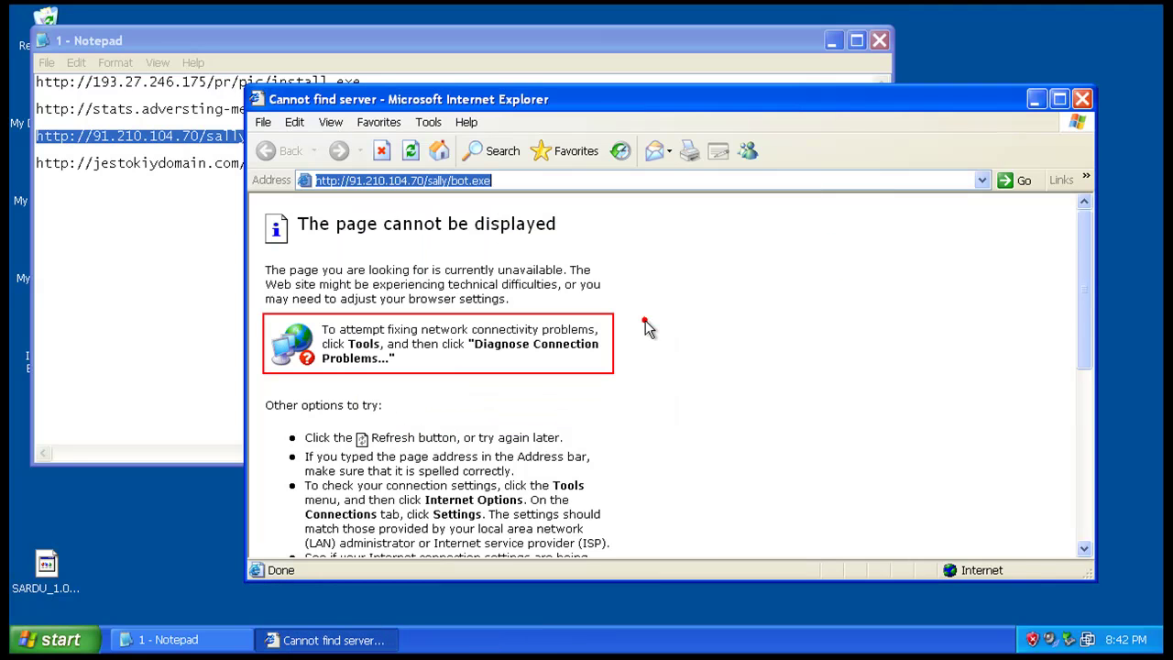
Copy the jestokiydomain.com bot.exe address from Notepad, close Notepad, try the address in Internet Explorer, and dismiss the security alert
double_click(104, 163)
right_click(105, 163)
click(162, 209)
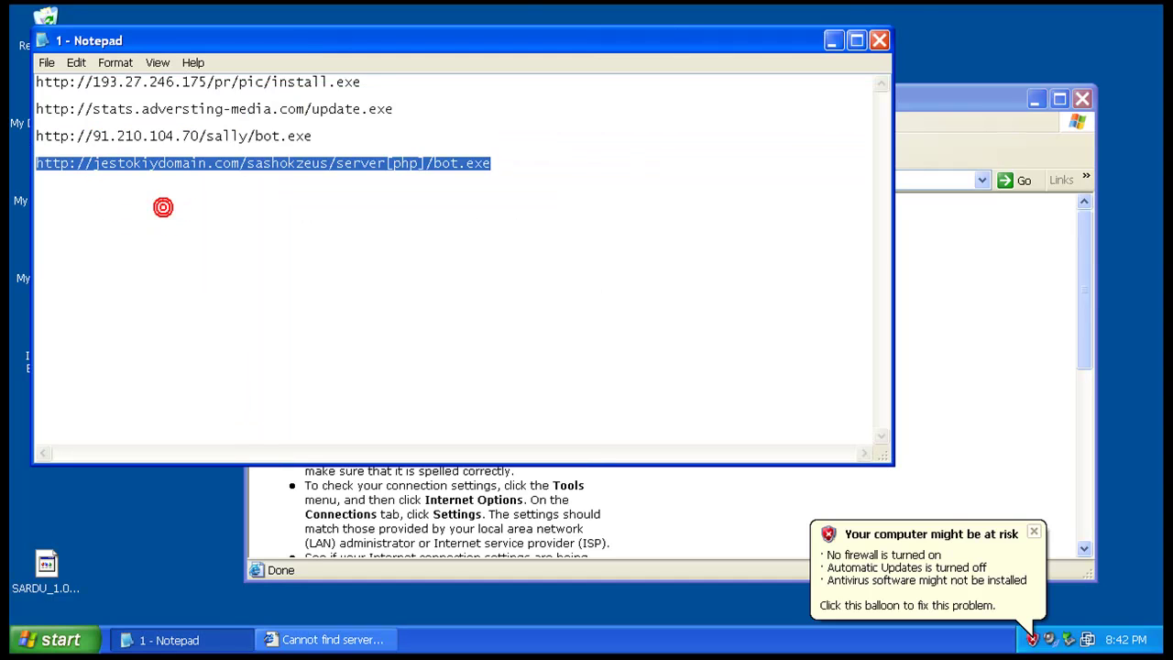
click(879, 40)
right_click(700, 180)
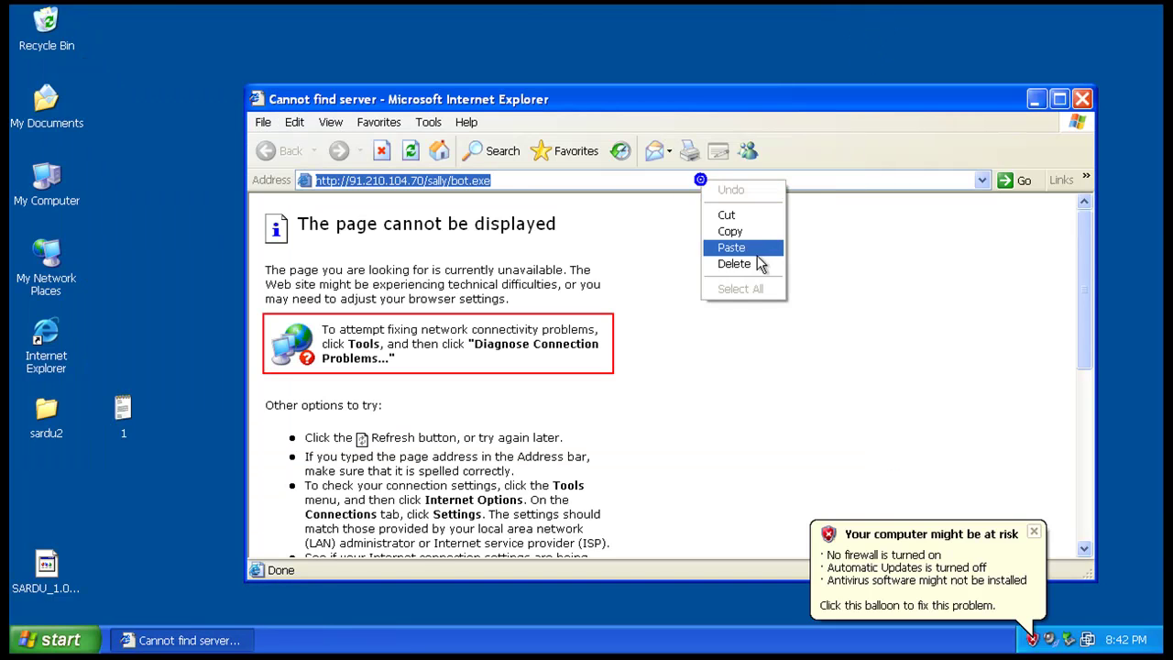
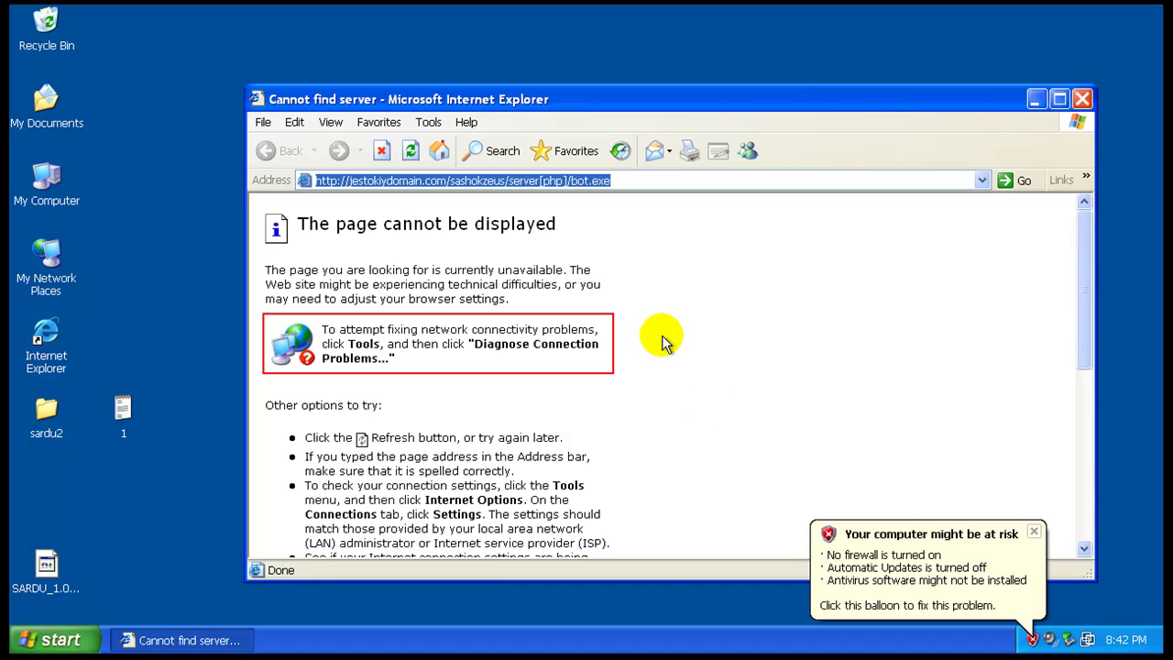
click(1034, 534)
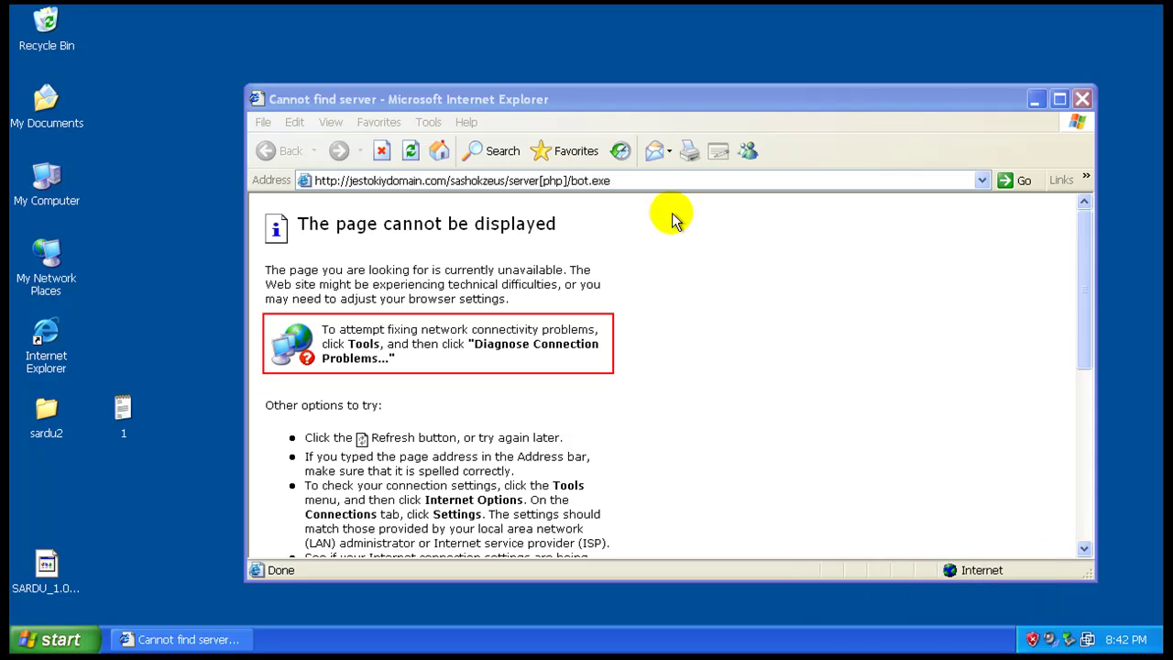
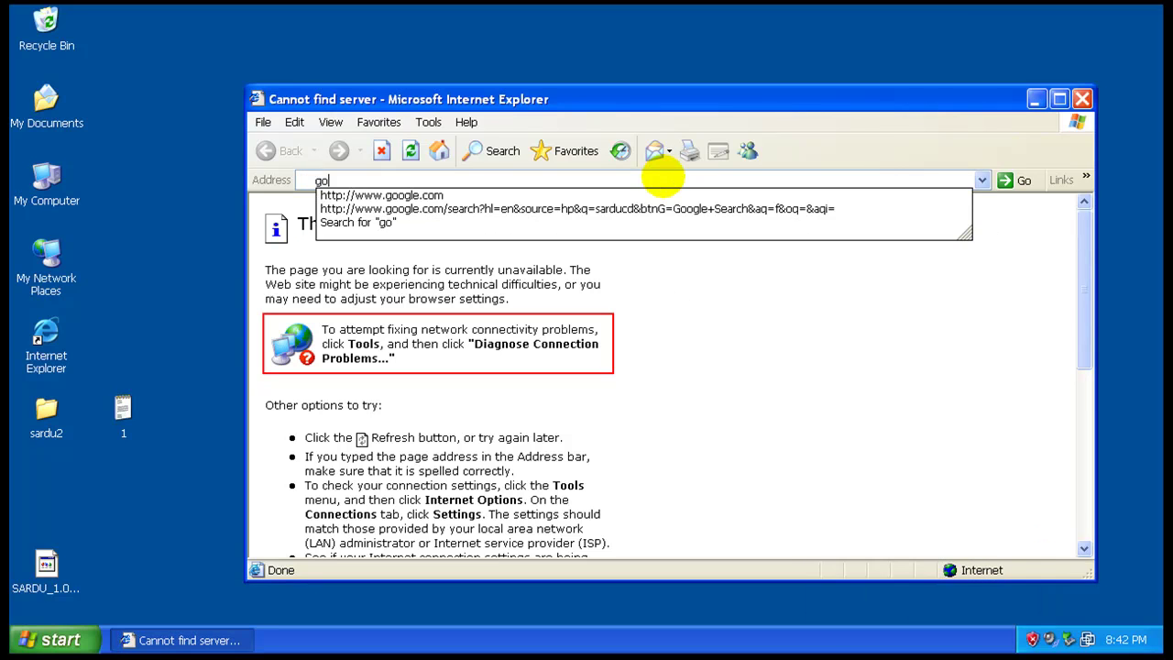
Go to google.com, search for free antivirus, and open the main AVG Free result
text(ogle.com)
key(Return)
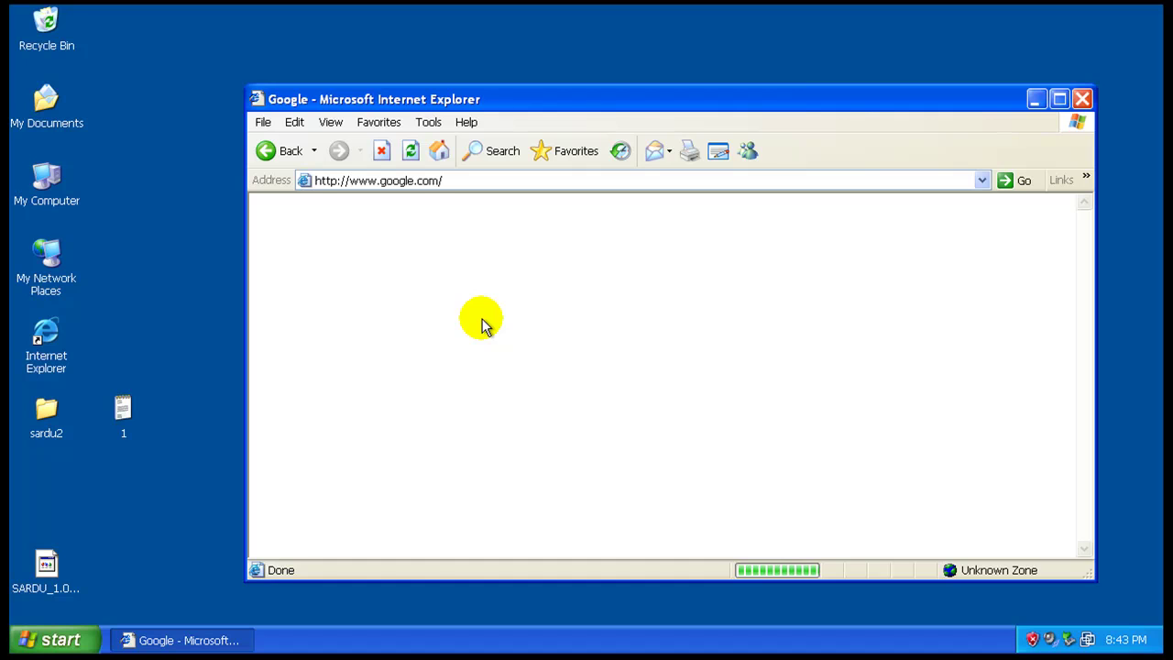
click(531, 361)
text(fr)
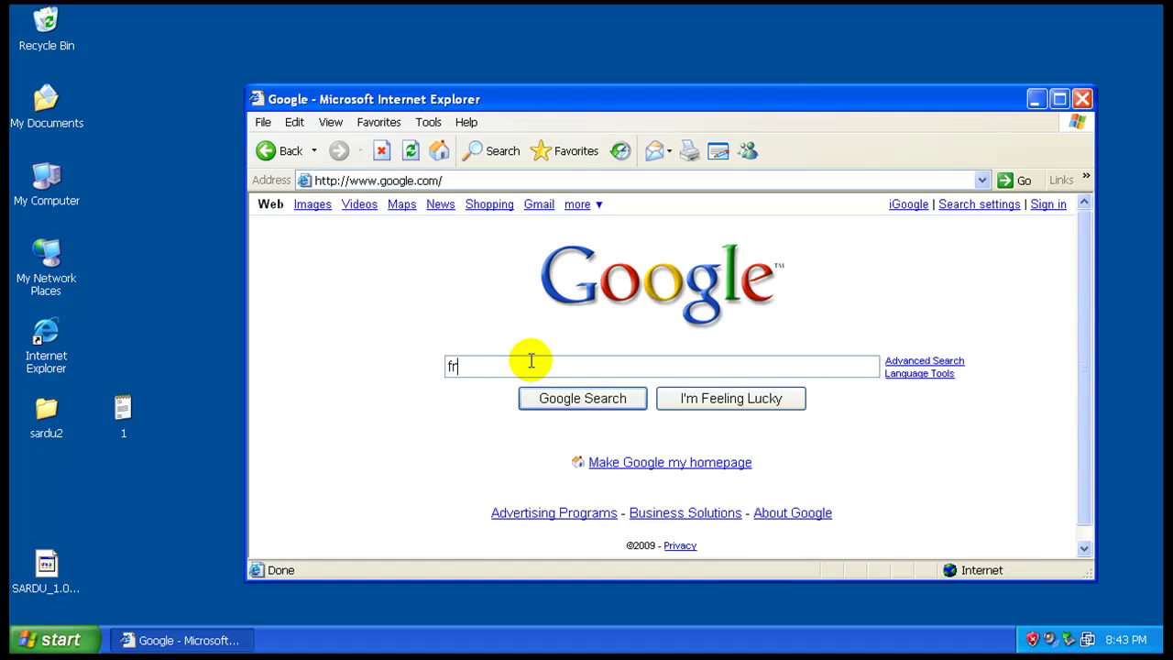
text(ee anti)
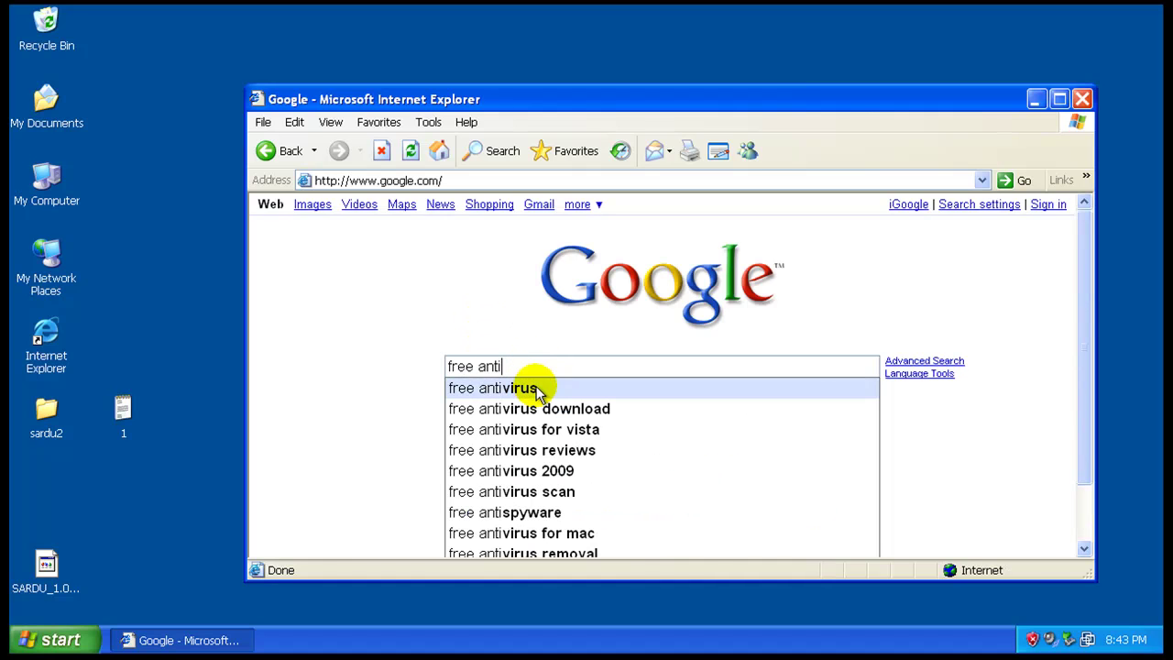
click(537, 390)
scroll(431, 385, down, 1)
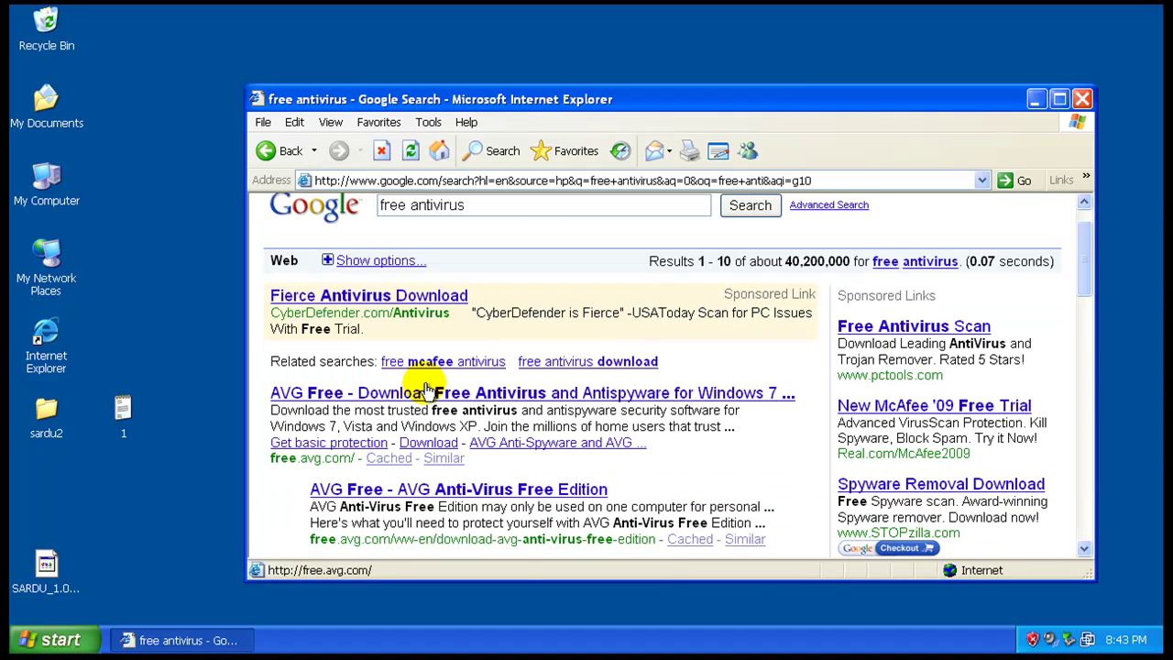
click(426, 393)
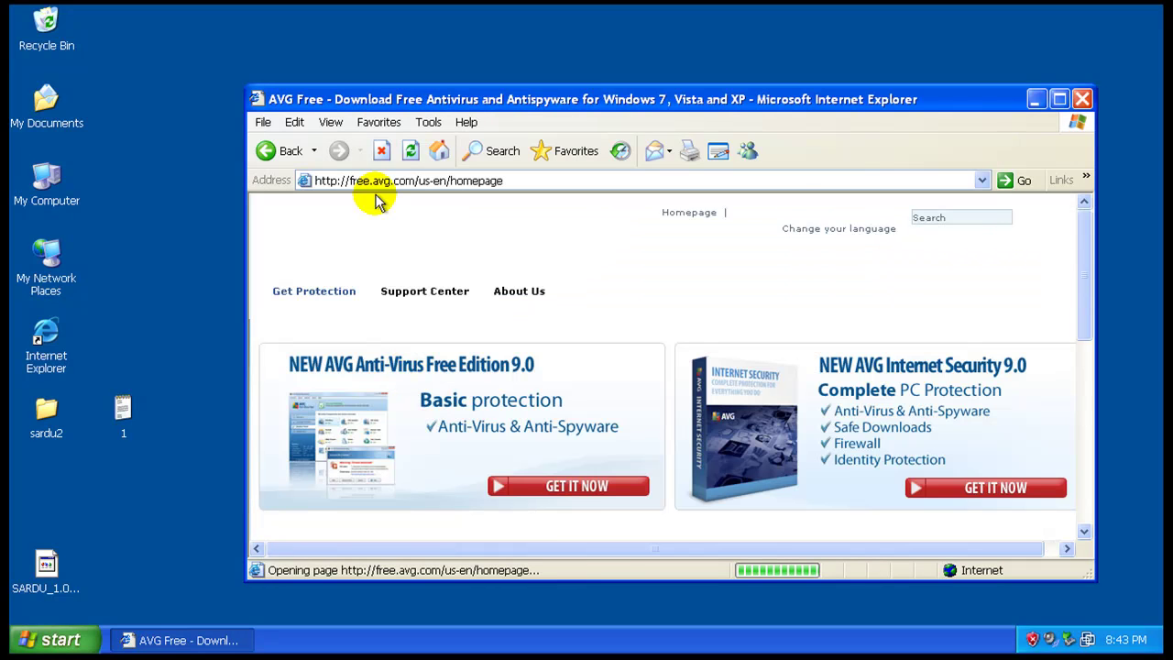
drag(255, 95, 225, 72)
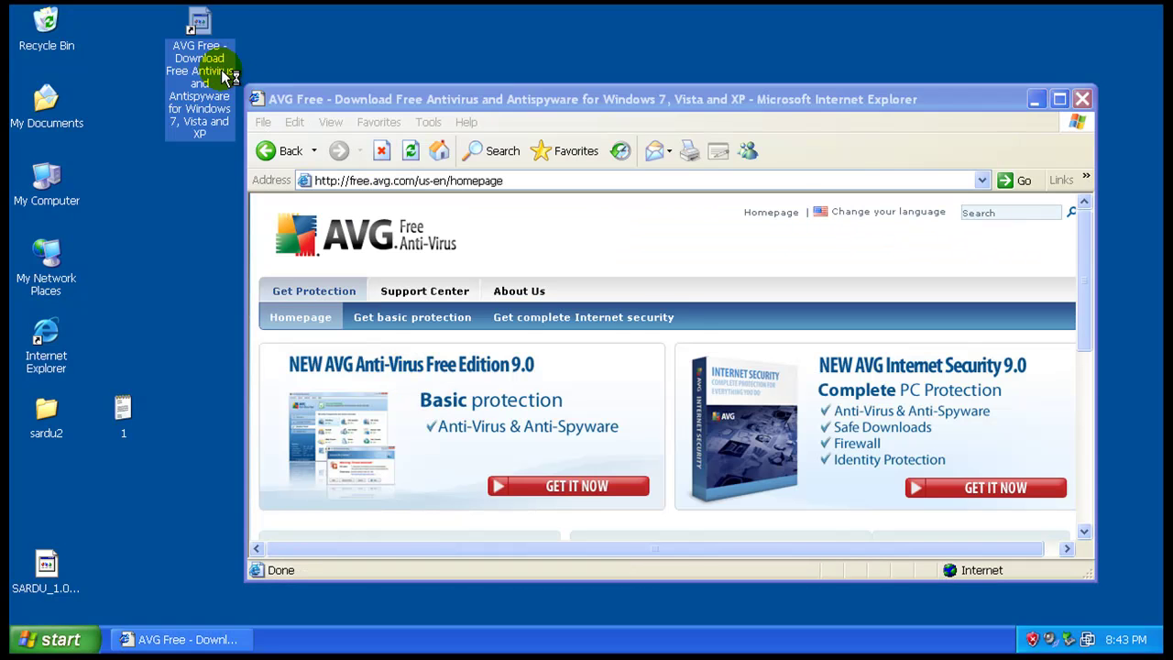
right_click(214, 47)
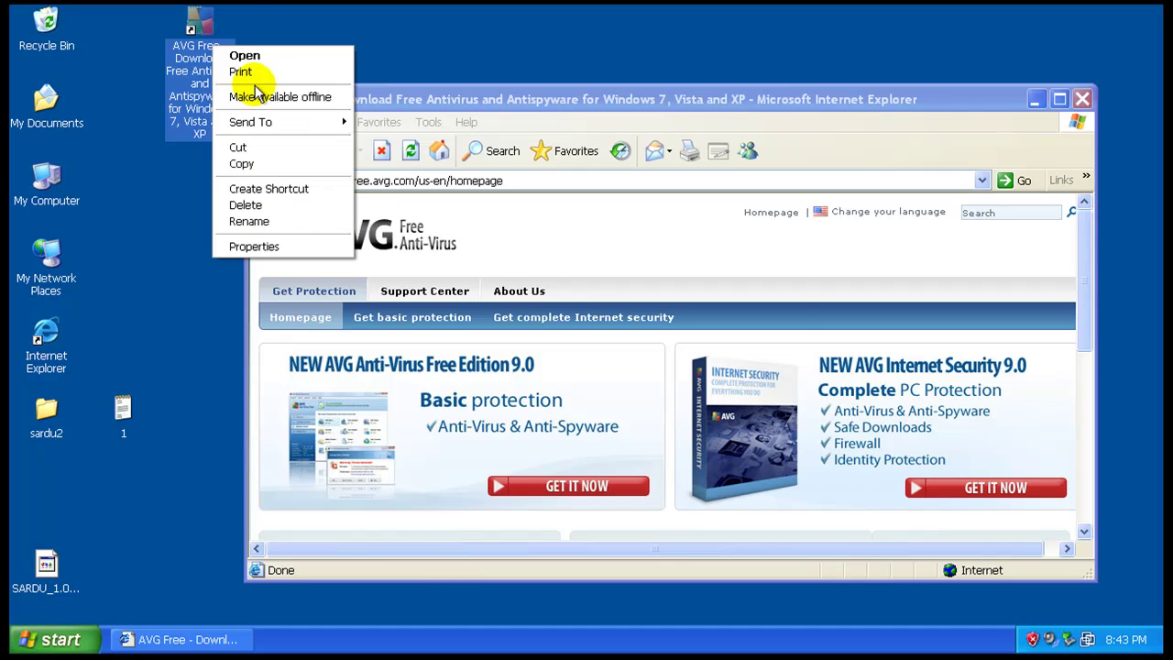
click(258, 207)
click(683, 345)
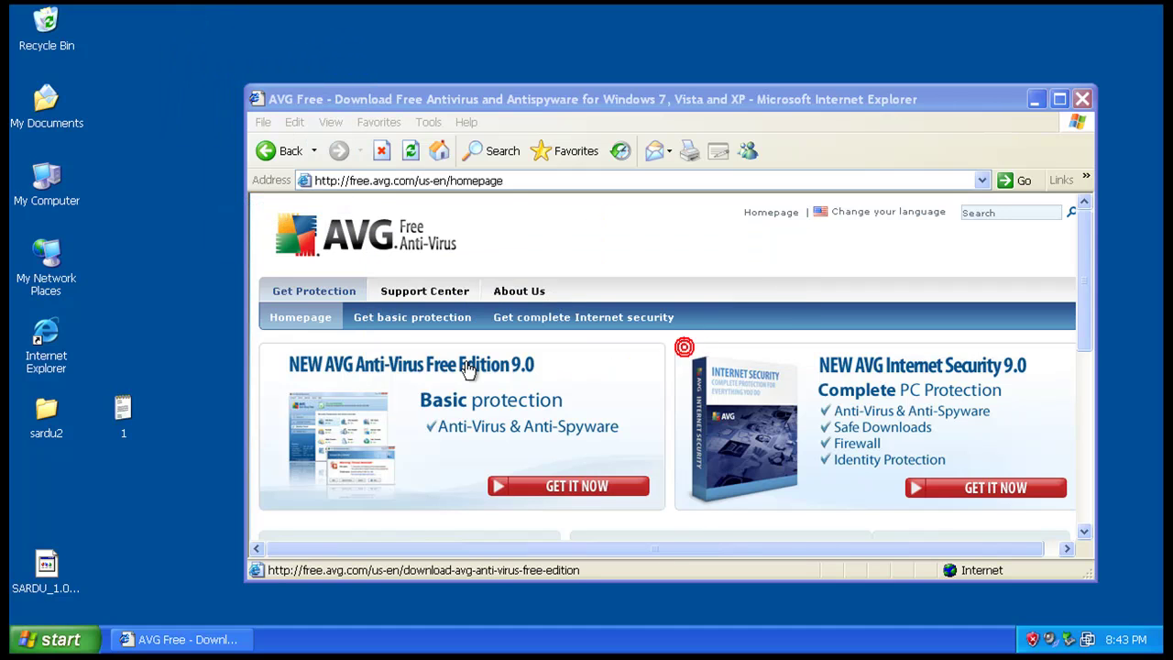
Inspect the running processes in Task Manager sorted by image name, select install[1].exe, and close Task Manager and Internet Explorer
right_click(422, 642)
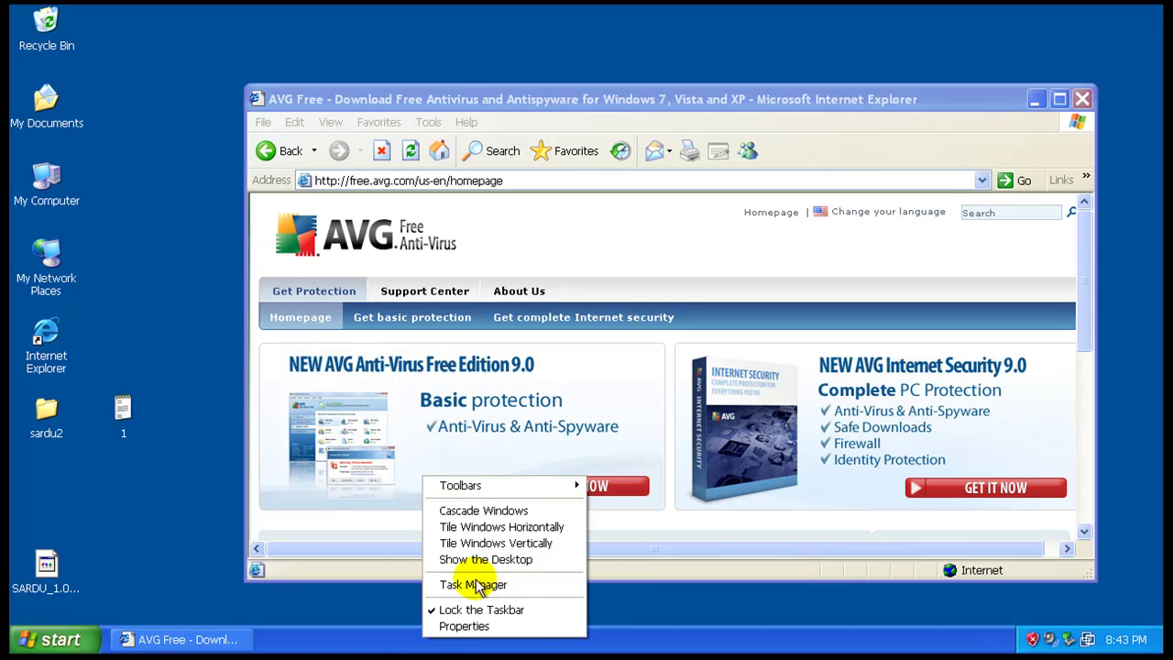
click(475, 585)
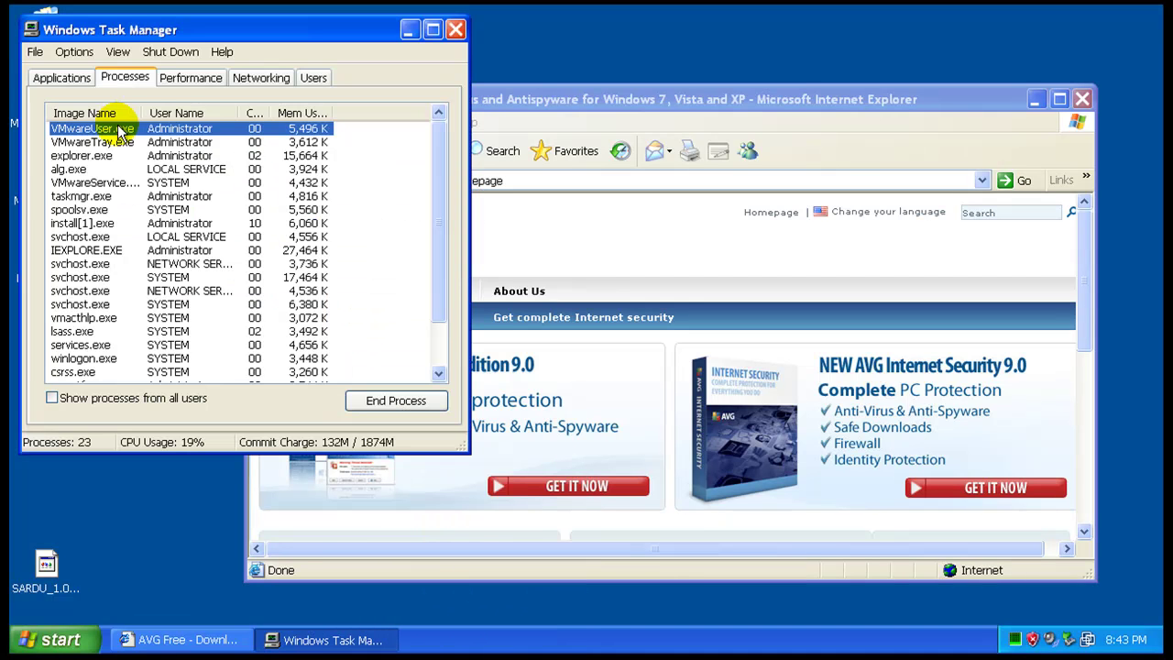
click(114, 113)
click(94, 183)
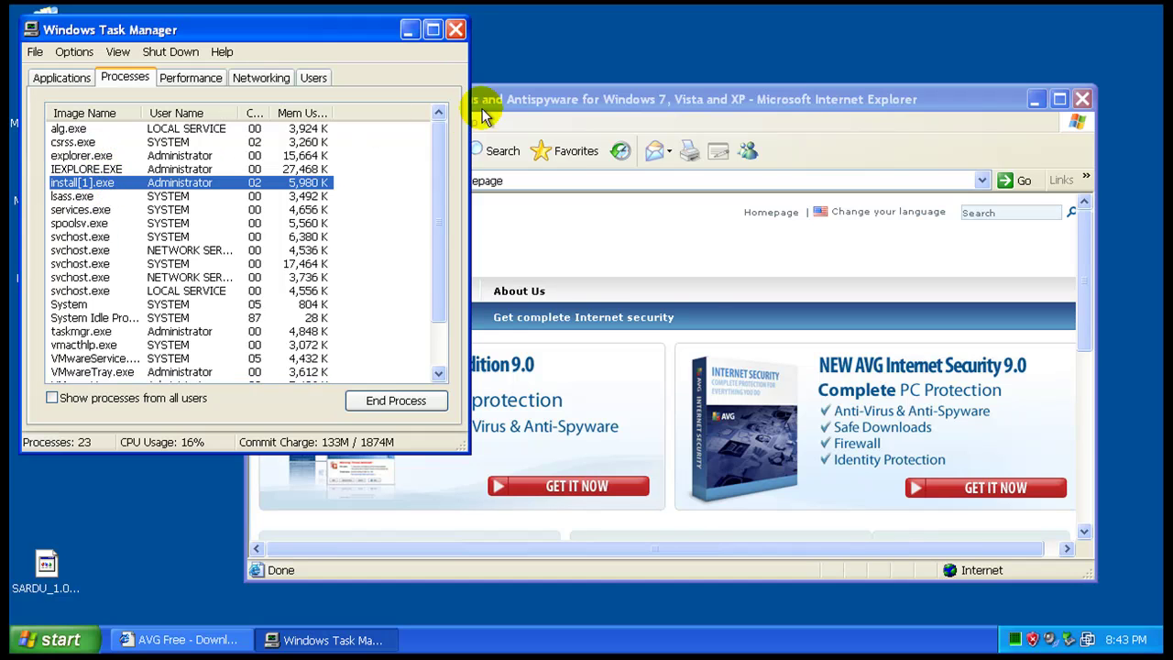
click(457, 31)
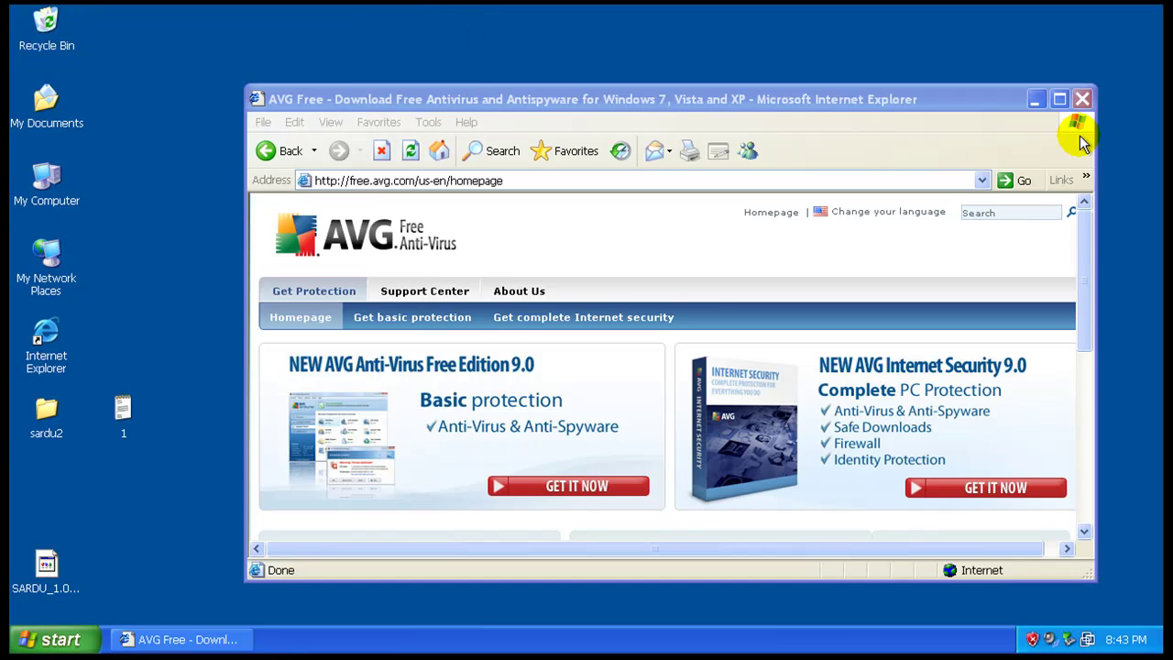
click(1083, 99)
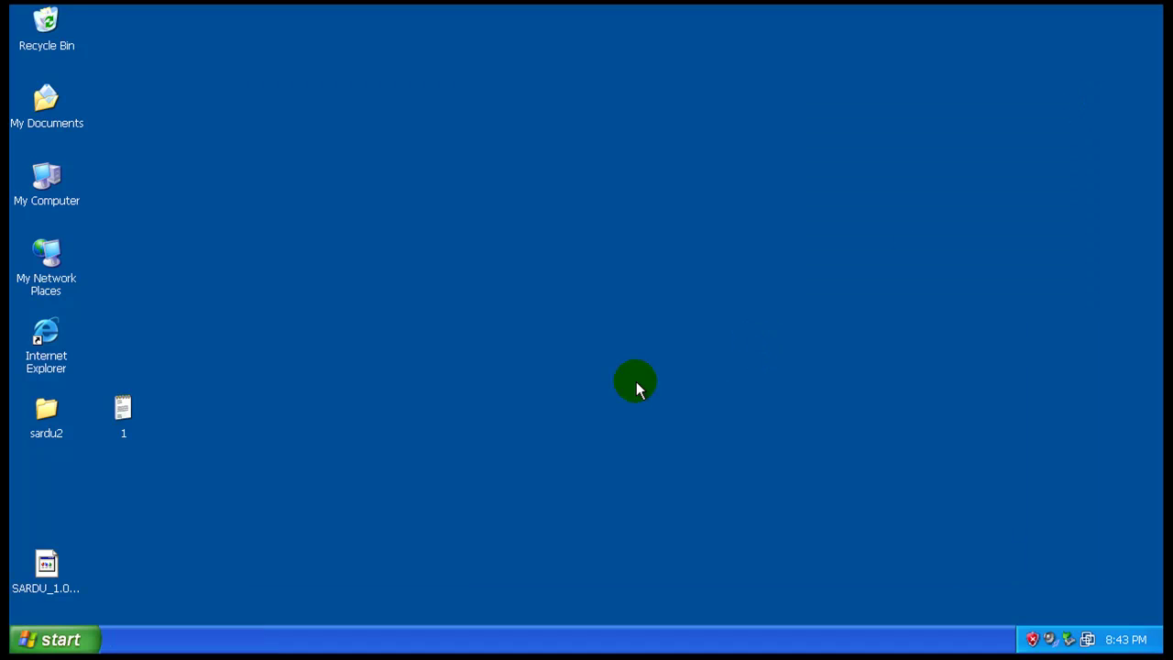